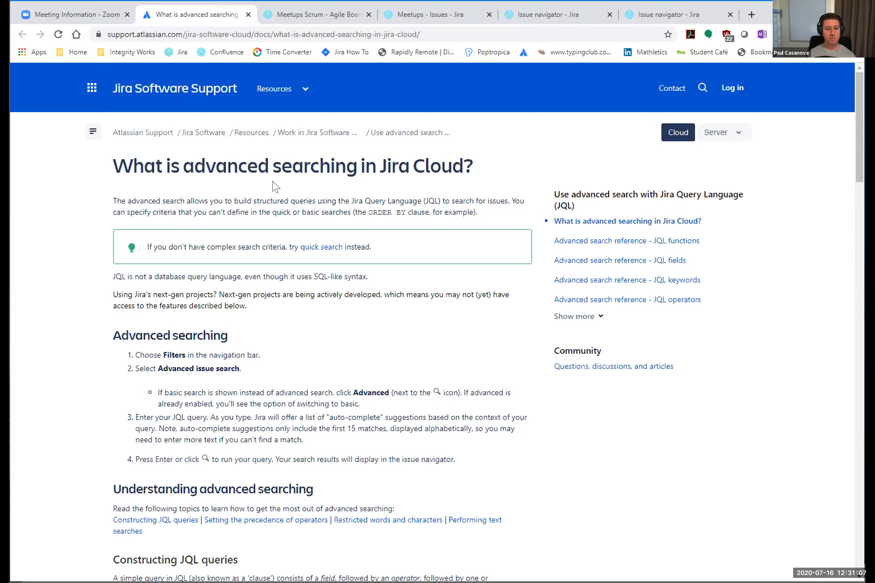
- Read the article's guidance on advanced searching, constructing JQL queries, operator precedence and reserved characters
scroll(316, 287, "down", 3)
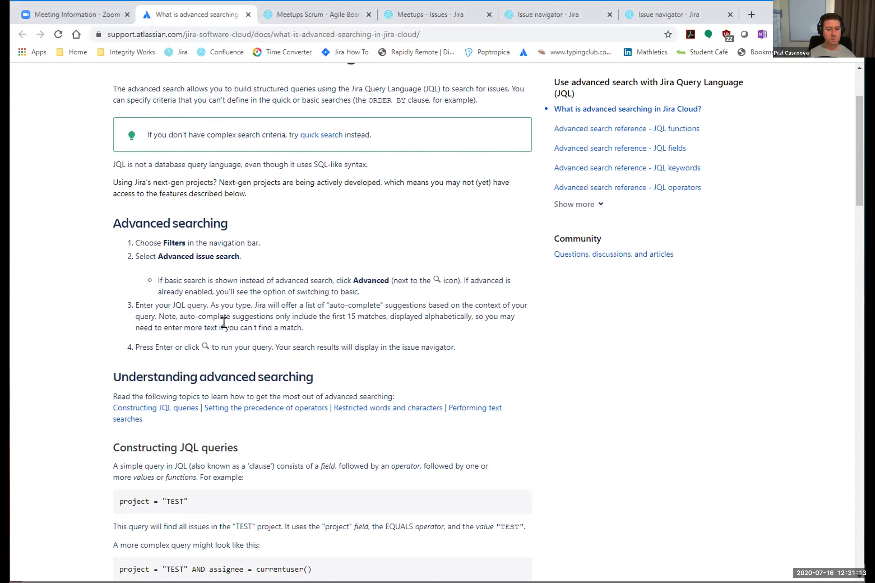
scroll(225, 307, "down", 3)
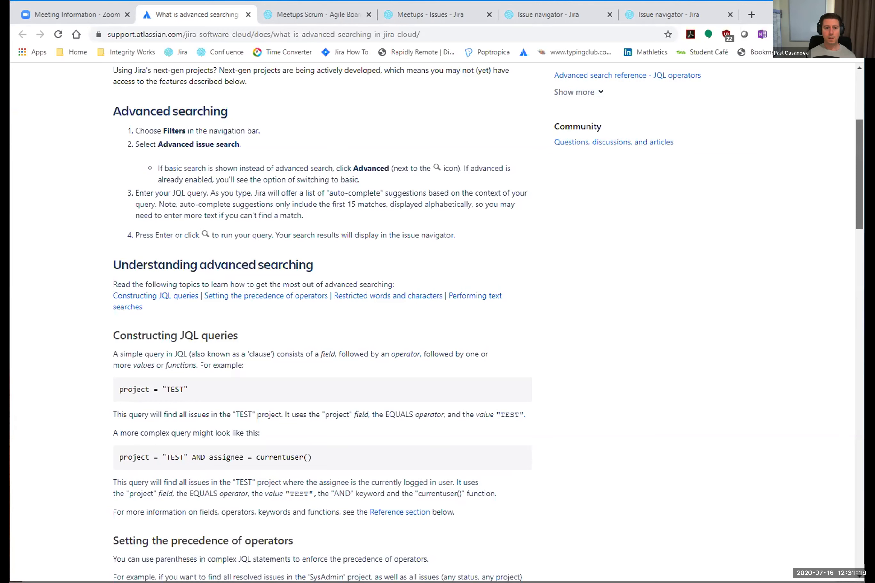
scroll(852, 153, "down", 3)
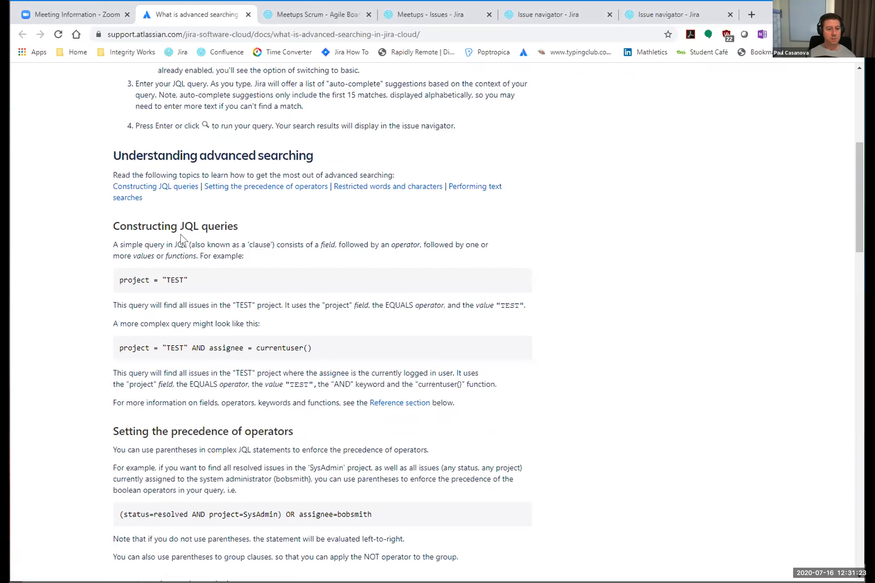
double_click(187, 225)
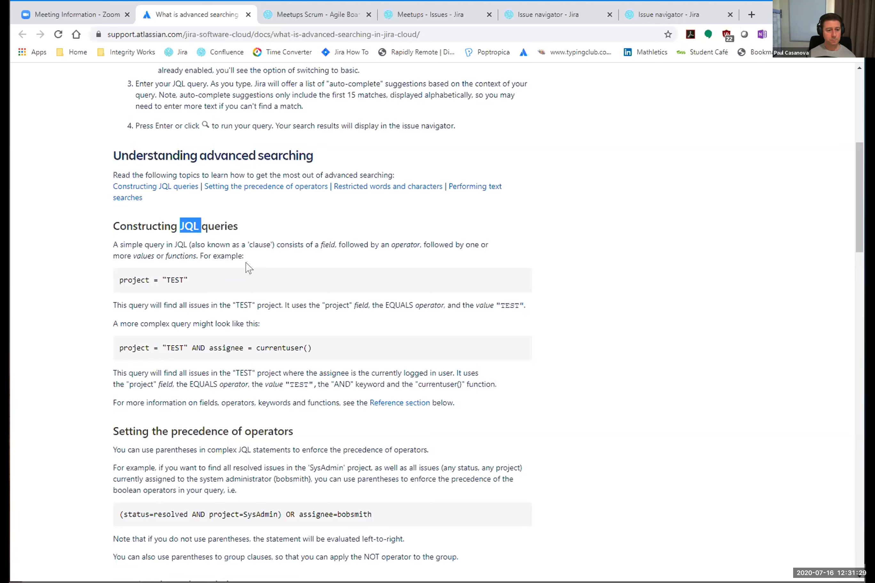
scroll(248, 270, "down", 3)
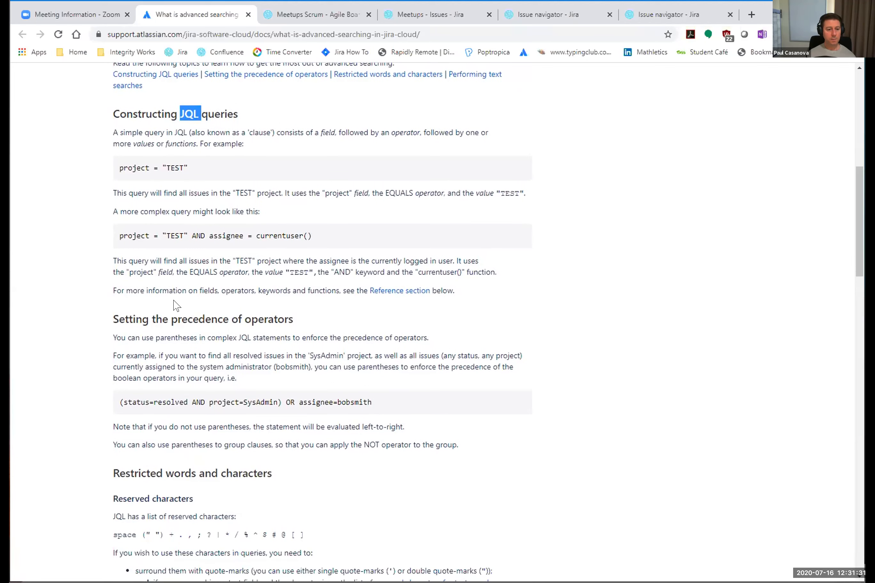
scroll(175, 310, "down", 2)
scroll(144, 285, "down", 1)
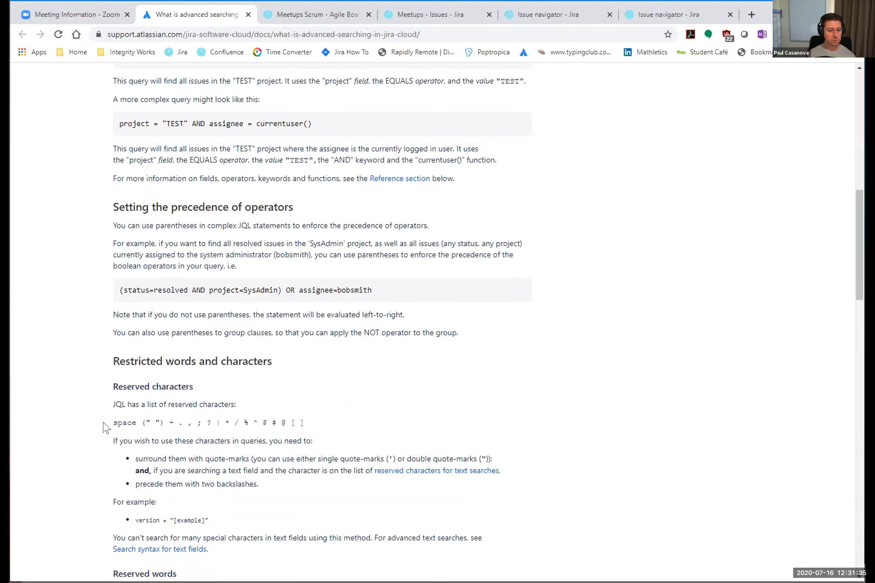
left_click_drag(109, 423, 285, 417)
left_click(307, 425)
scroll(222, 412, "down", 2)
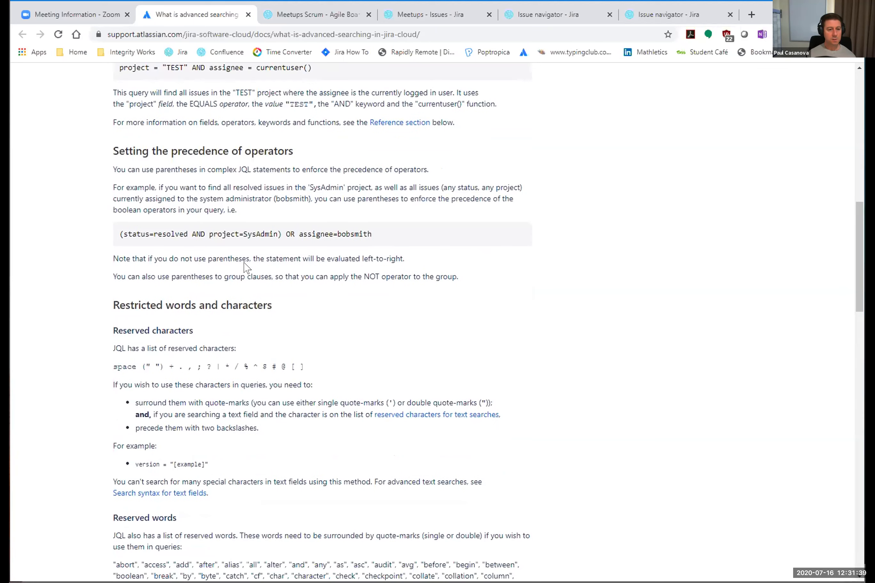
- Review the article's reserved words, text searches, JQL reference, saved search and troubleshooting sections, and return to its beginning
scroll(332, 241, "down", 7)
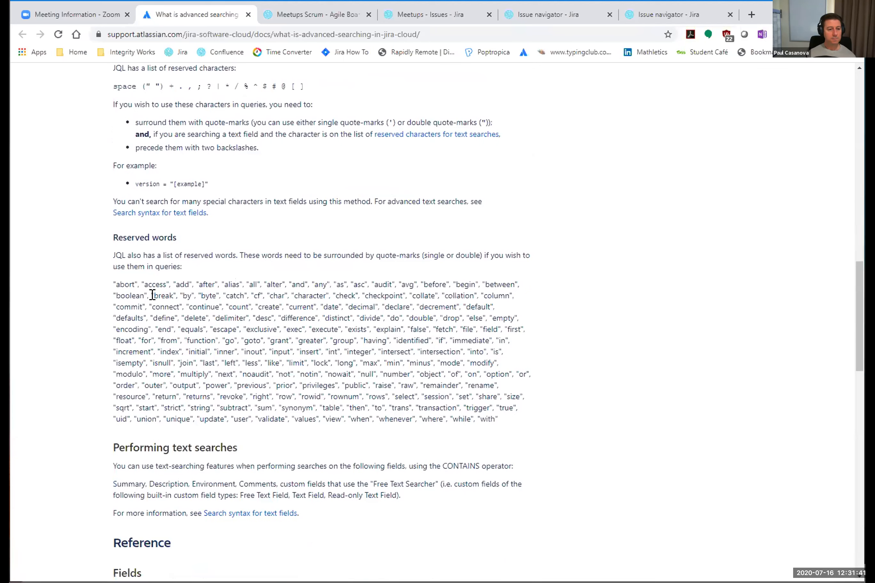
scroll(172, 277, "down", 12)
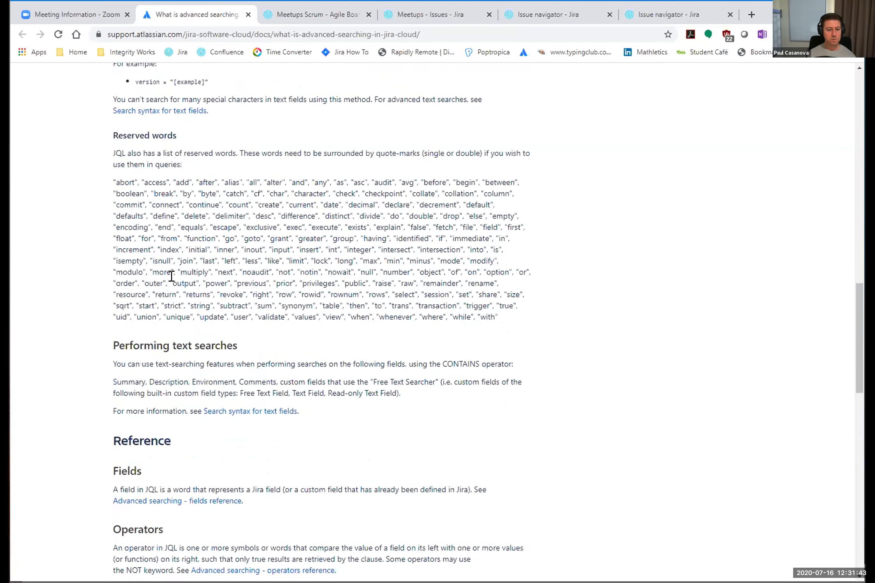
scroll(174, 285, "down", 2)
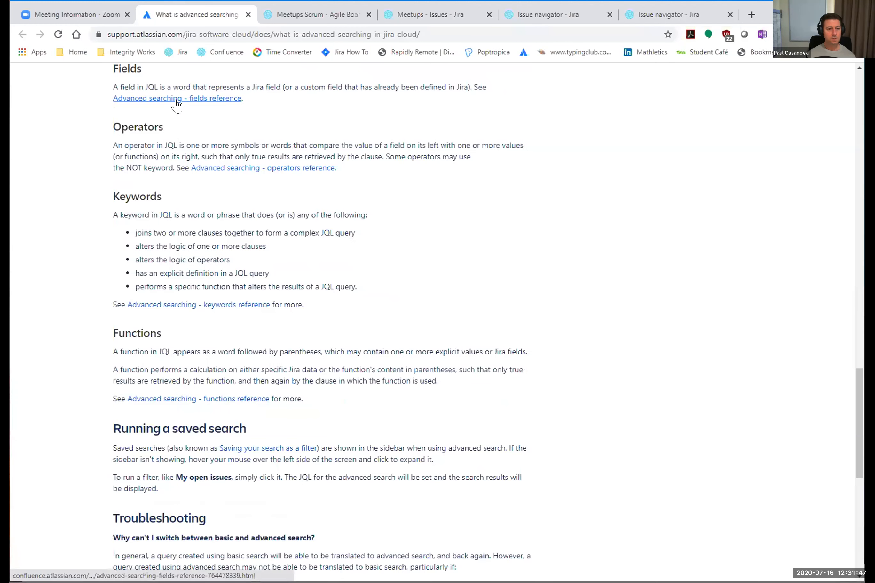
scroll(307, 278, "down", 1)
scroll(307, 279, "down", 7)
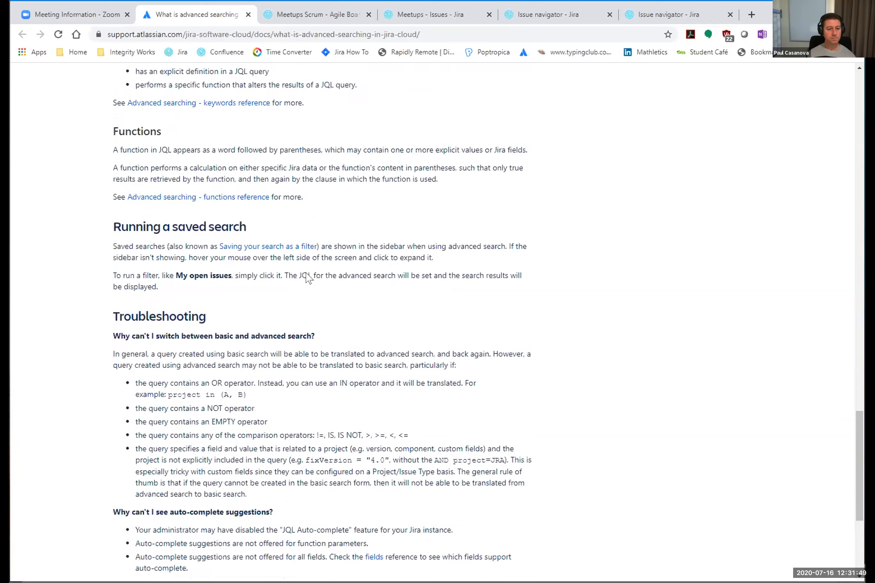
scroll(255, 268, "down", 3)
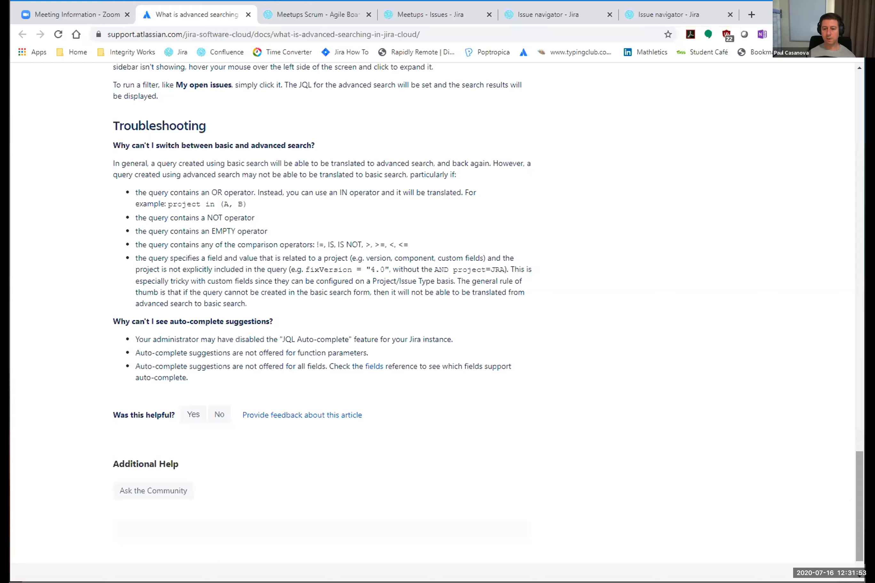
scroll(844, 287, "up", 20)
scroll(437, 320, "up", 20)
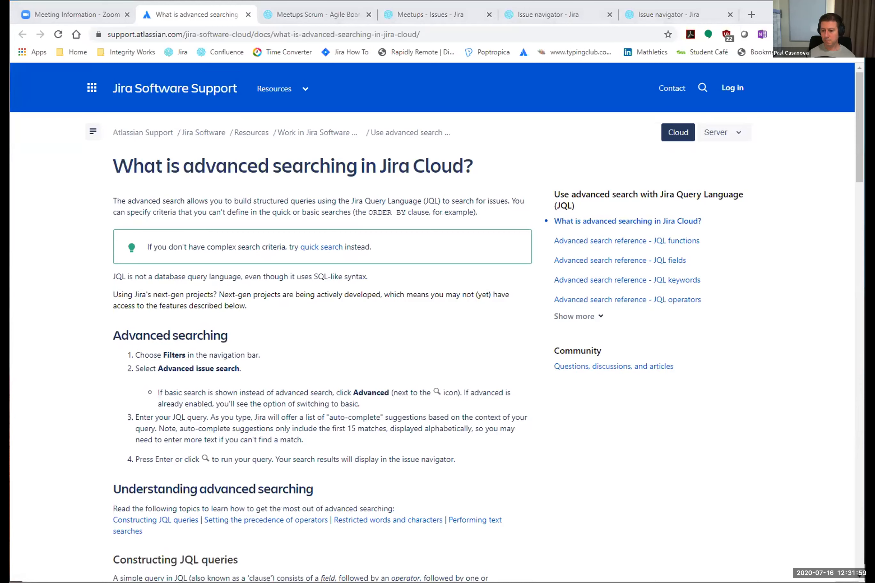
- Select the article's web address and expand the list of related JQL reference articles
left_click(418, 32)
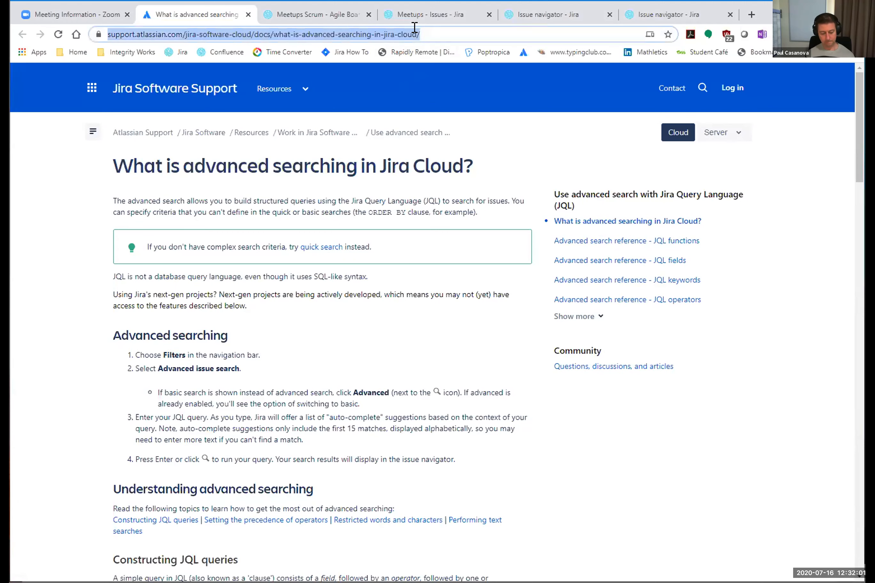
key("alt+Tab")
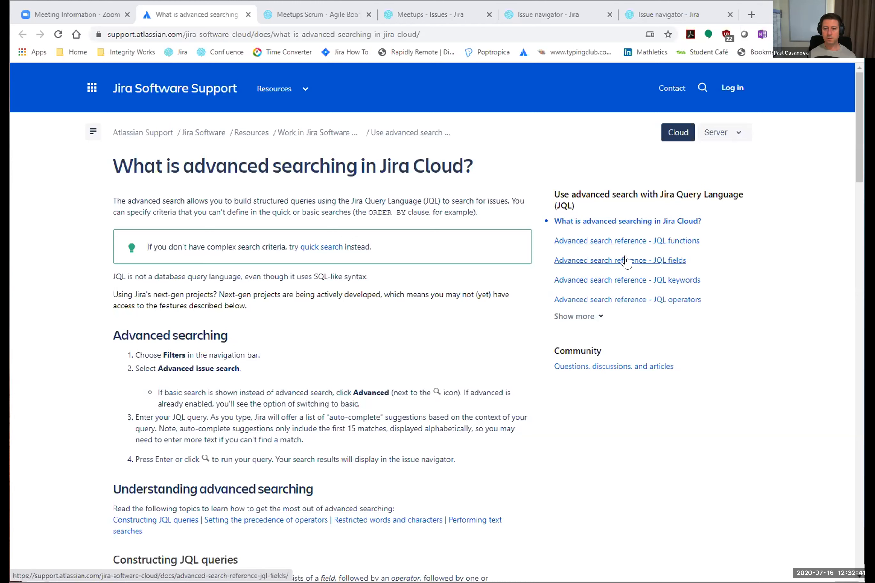
left_click(591, 317)
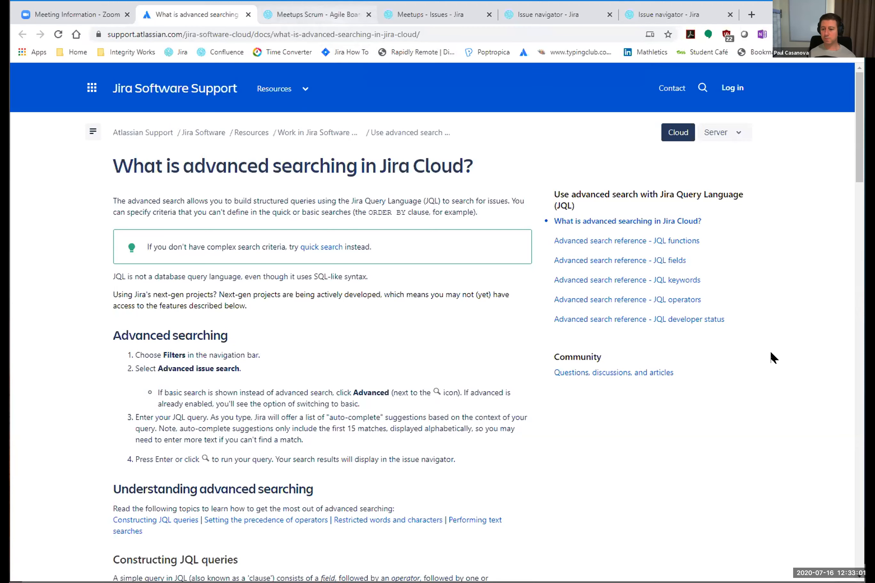
- View the Meetups project's issues from the Meetups Scrum backlog and return to the backlog
left_click(291, 16)
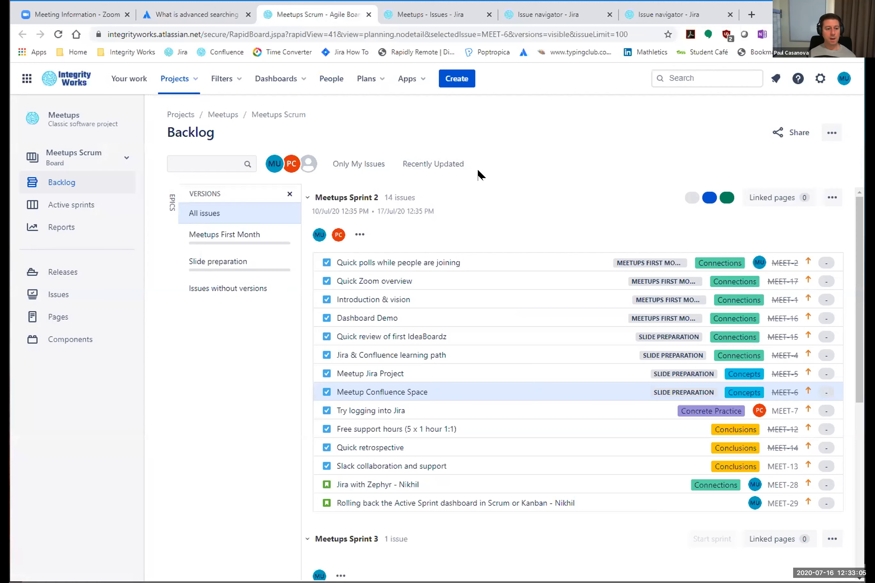
left_click(52, 296)
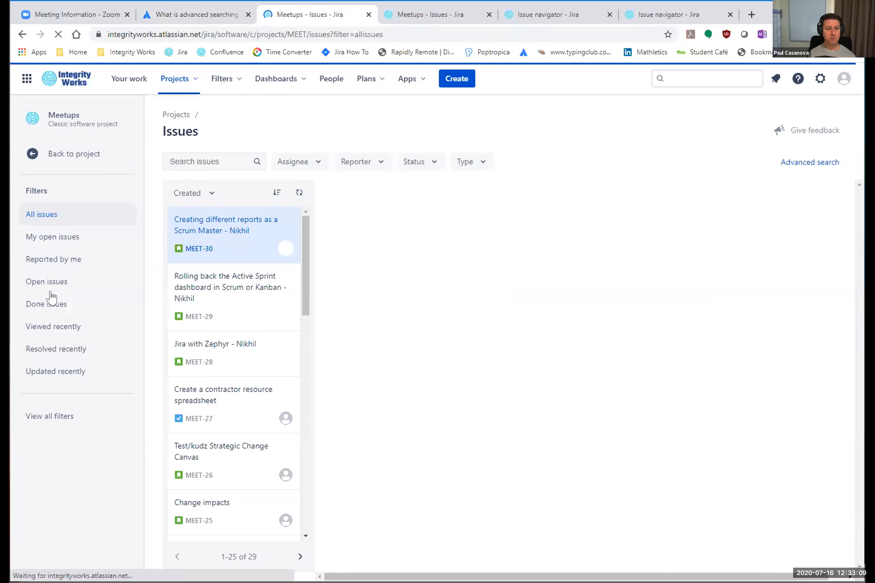
left_click(23, 35)
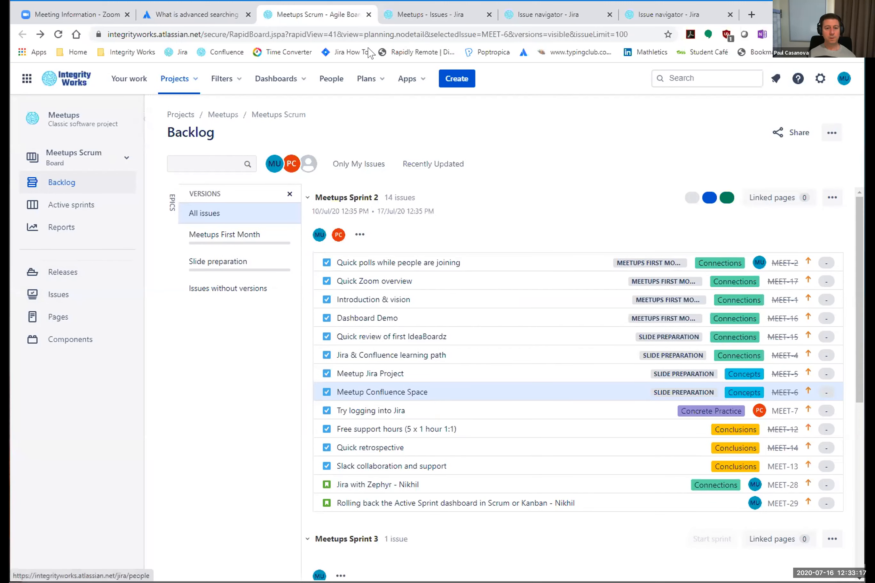
- Compare the Meetups project's issues page with the issue navigator's JQL search and examine the search page's web address
left_click(410, 15)
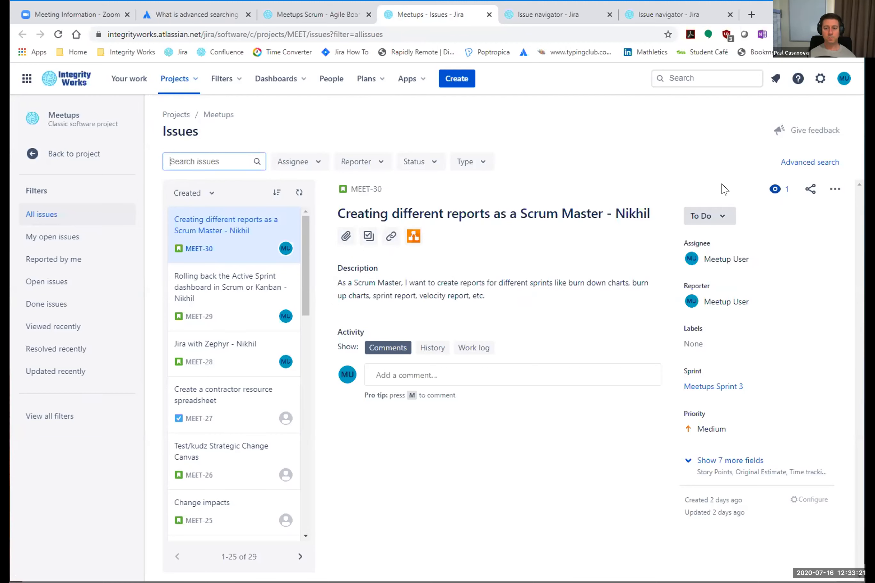
left_click(535, 18)
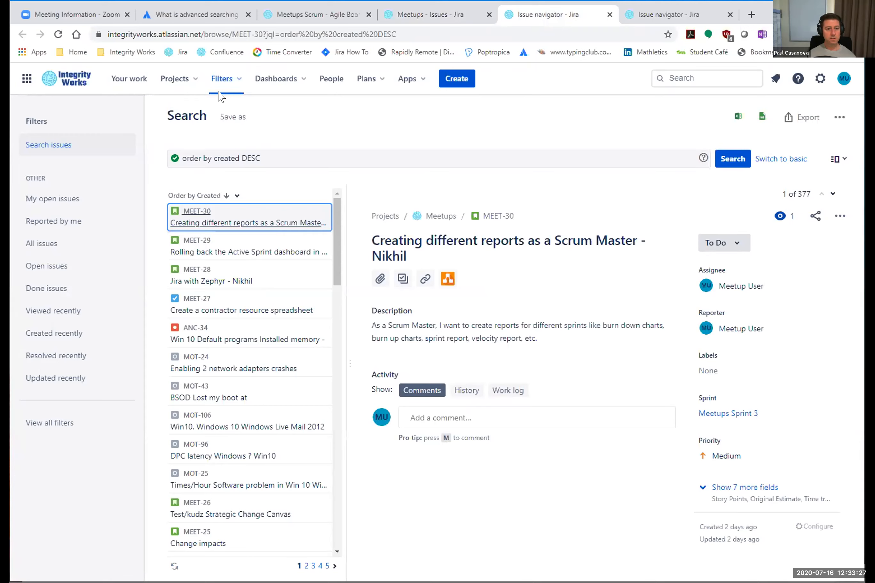
left_click(428, 15)
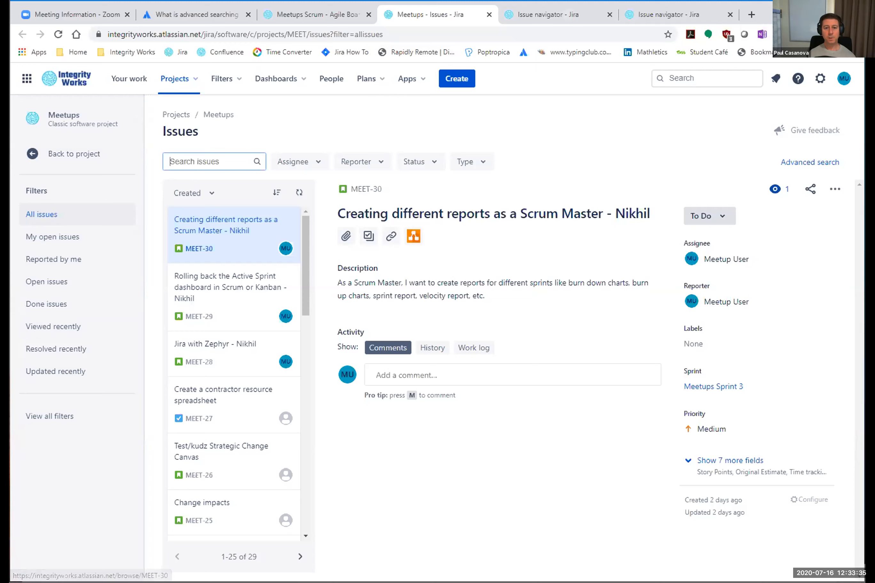
left_click(559, 17)
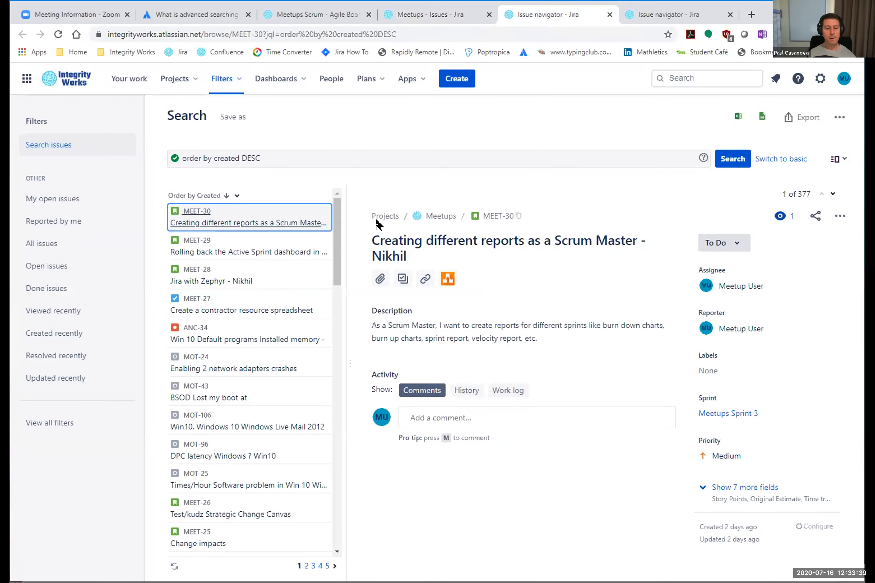
left_click_drag(230, 27, 253, 27)
left_click(198, 29)
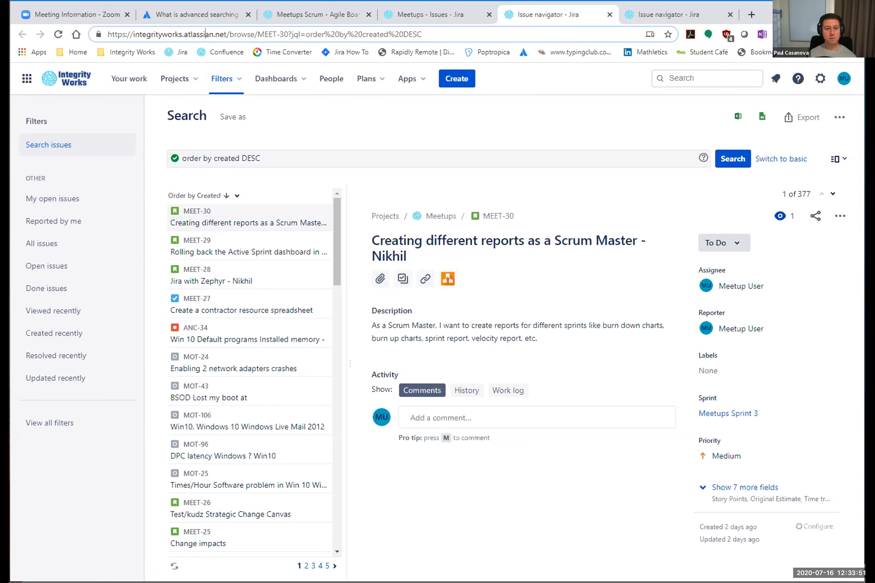
- Show the issue navigator's search results in List View
left_click(826, 8)
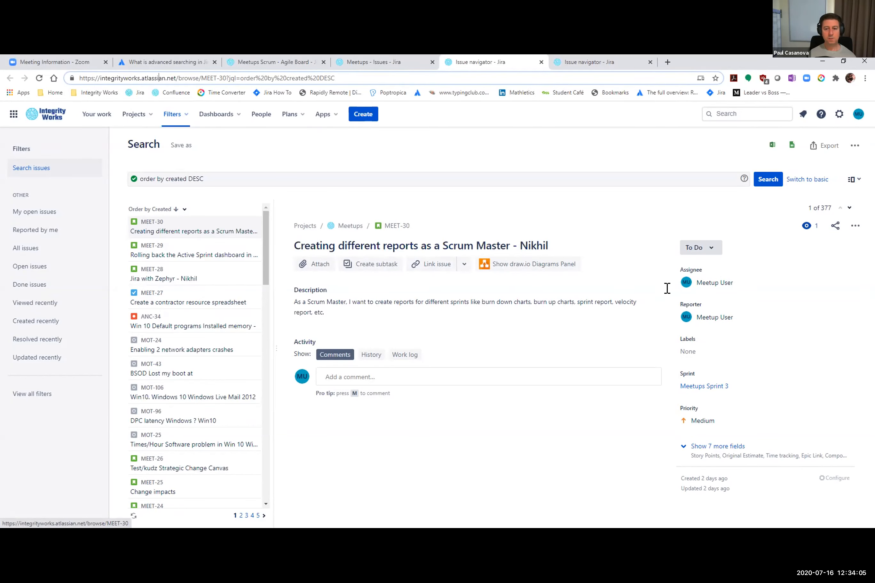
left_click(853, 179)
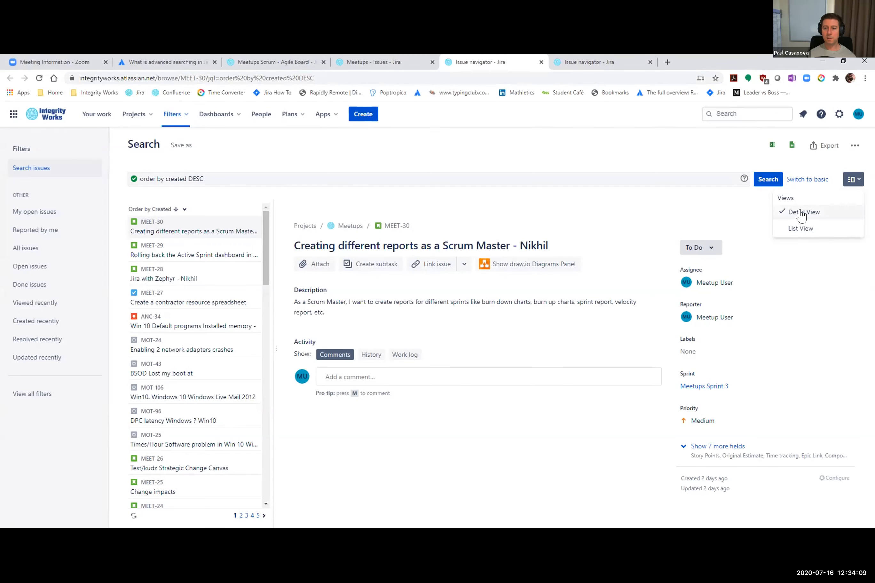
left_click(794, 229)
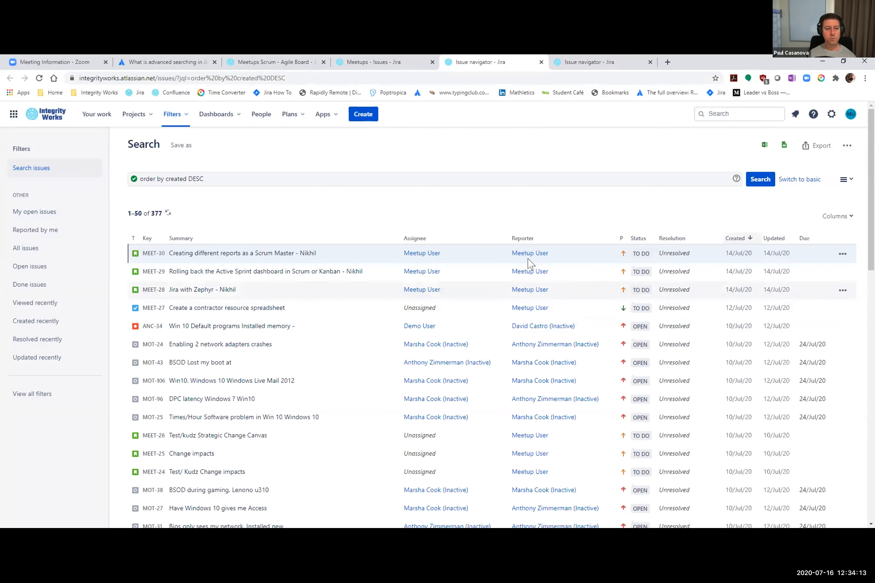
- Open issue MEET-30 from the results, advance to the following issue, and return to the search
left_click(147, 254)
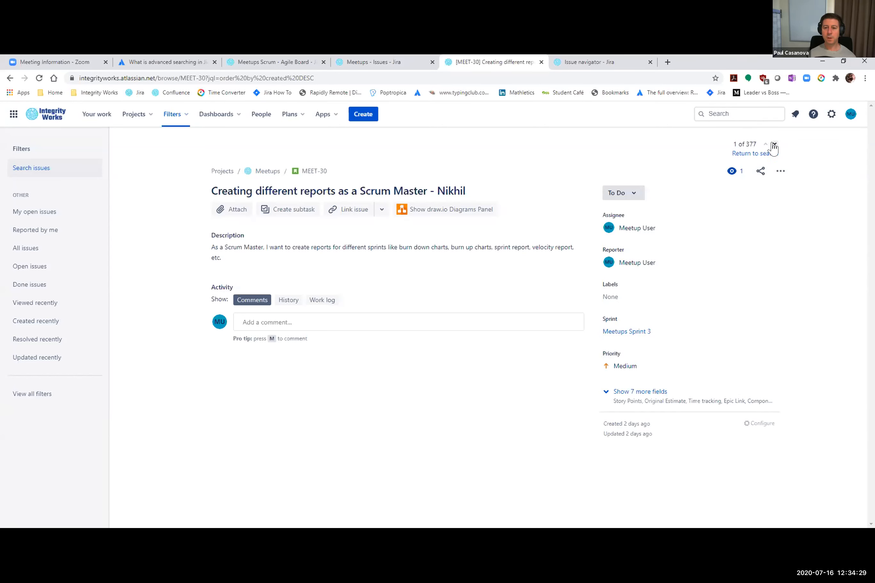
left_click(774, 145)
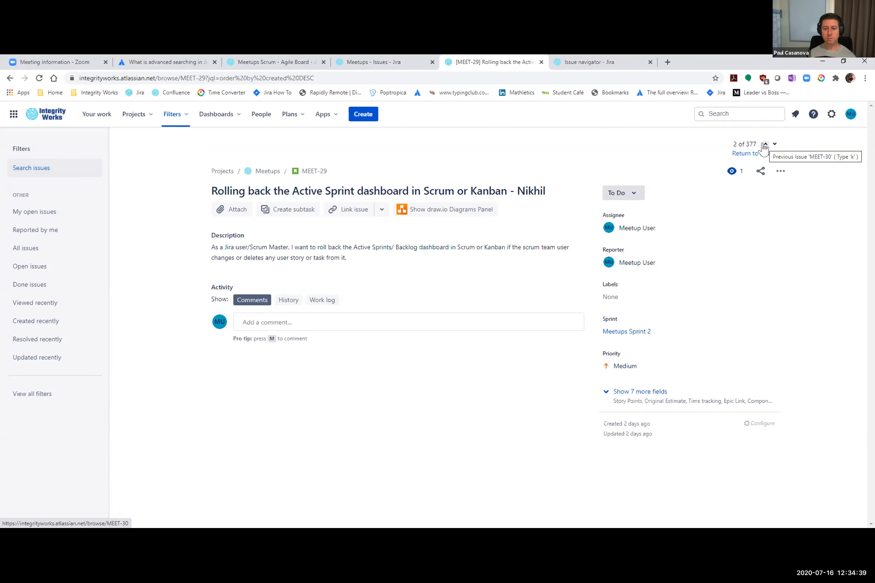
left_click(751, 154)
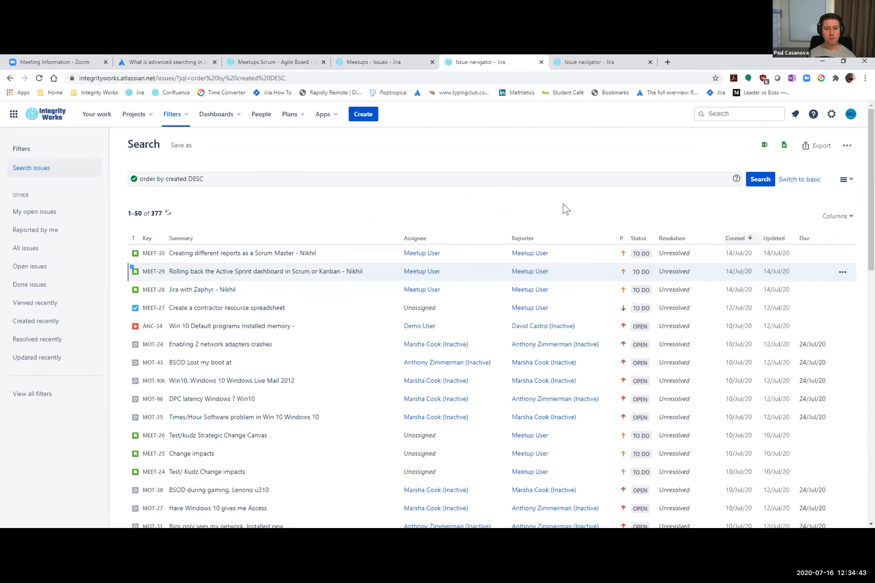
- Review the export formats and the column choices available for the search results, leaving both unchanged
left_click(811, 147)
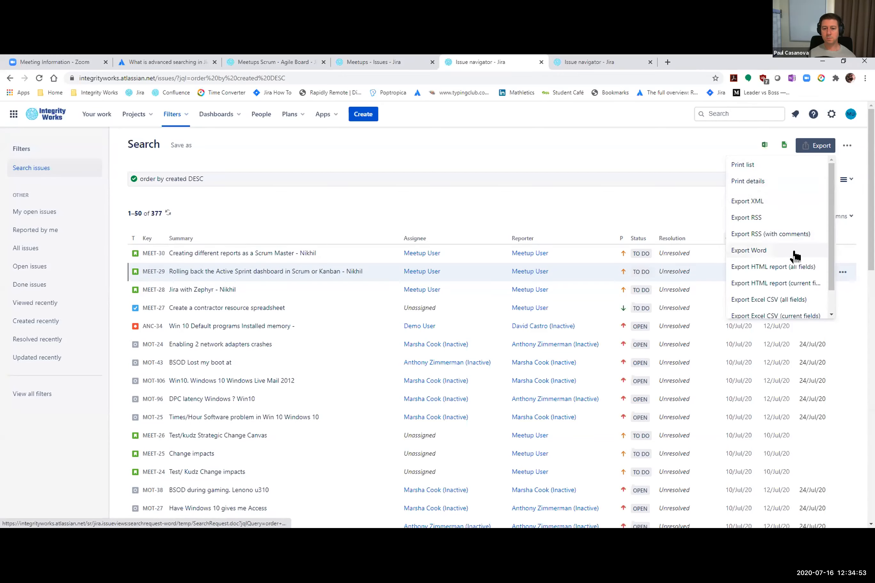
scroll(831, 259, "down", 1)
scroll(830, 259, "down", 1)
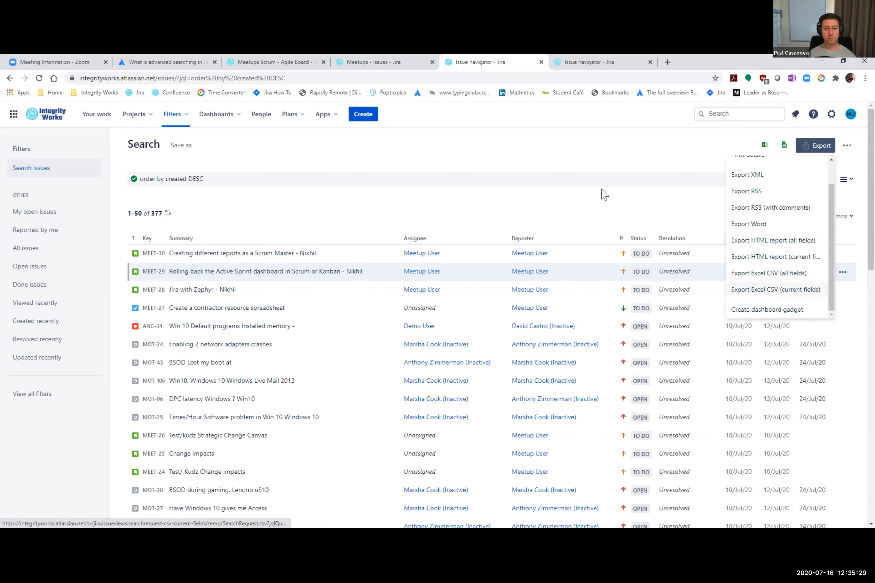
left_click(612, 202)
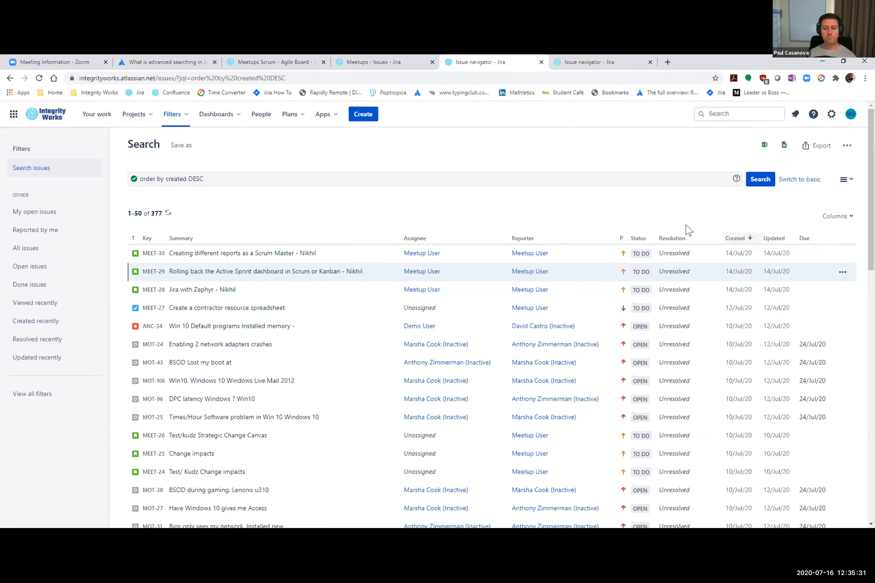
left_click(838, 220)
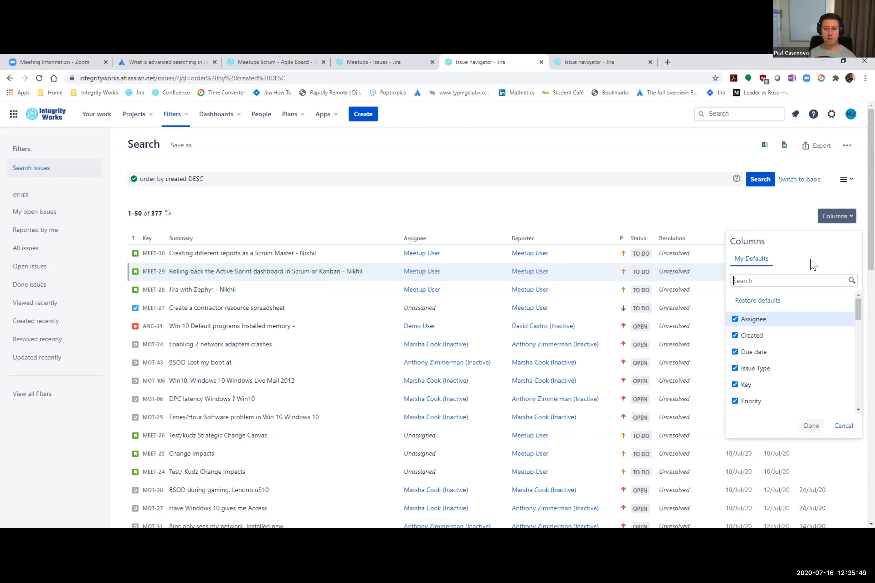
left_click(744, 218)
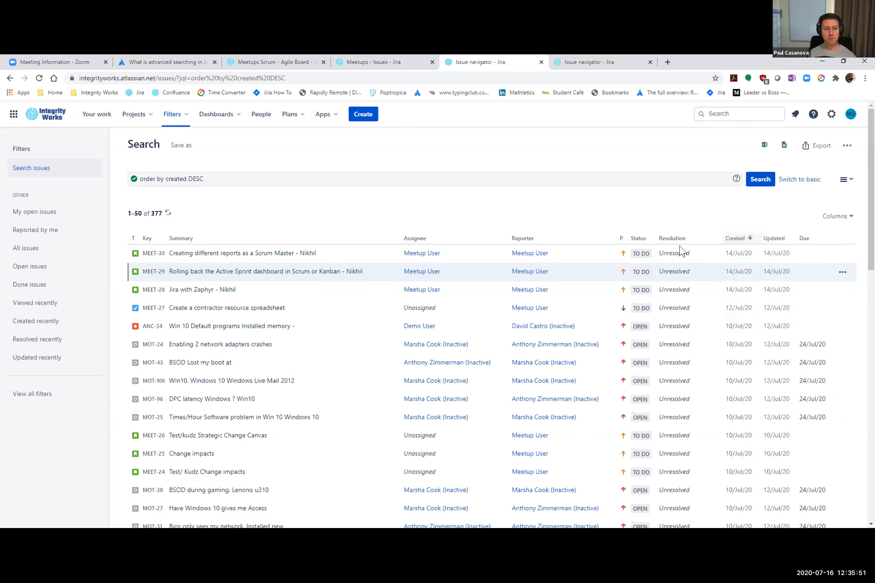
- Filter the basic search to the Ancient Circle, Important Bird and Meetups projects and show the resulting query as JQL
left_click(789, 181)
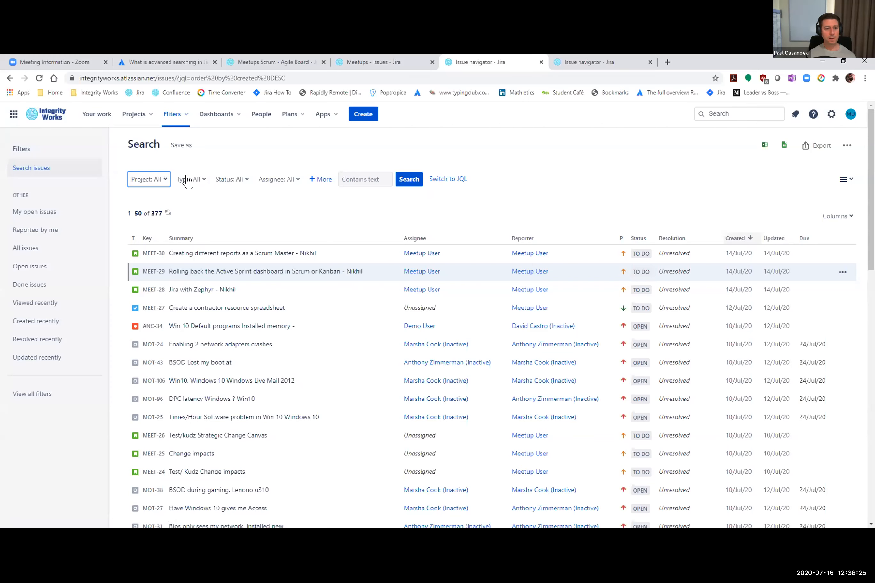
left_click(163, 184)
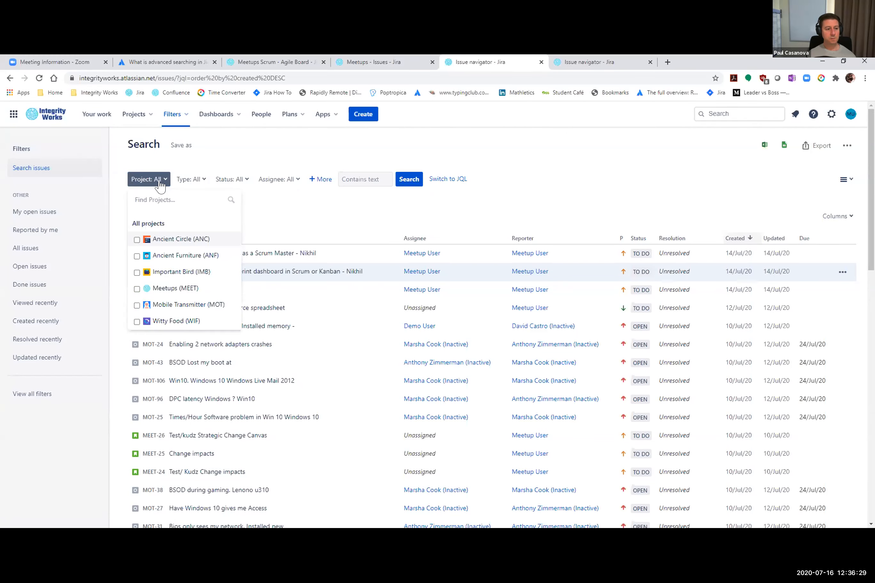
left_click(137, 240)
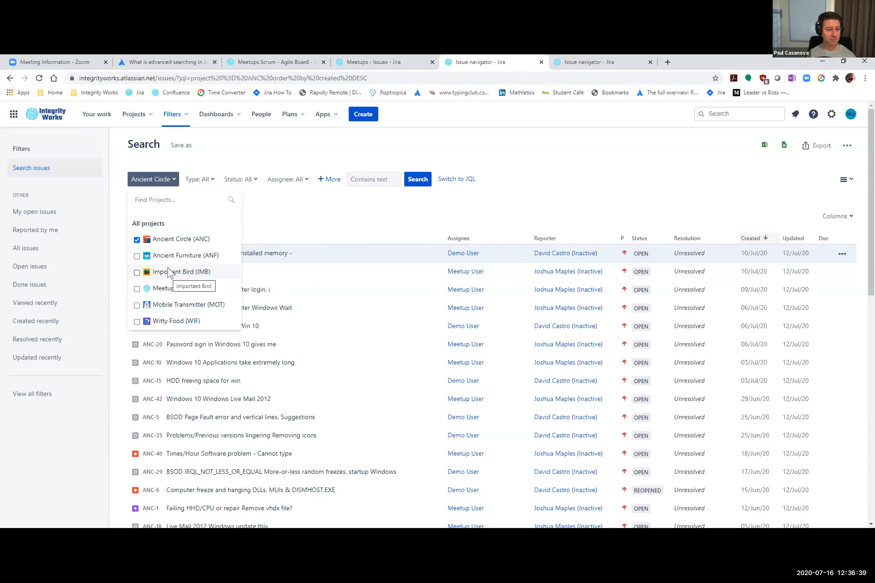
left_click(137, 272)
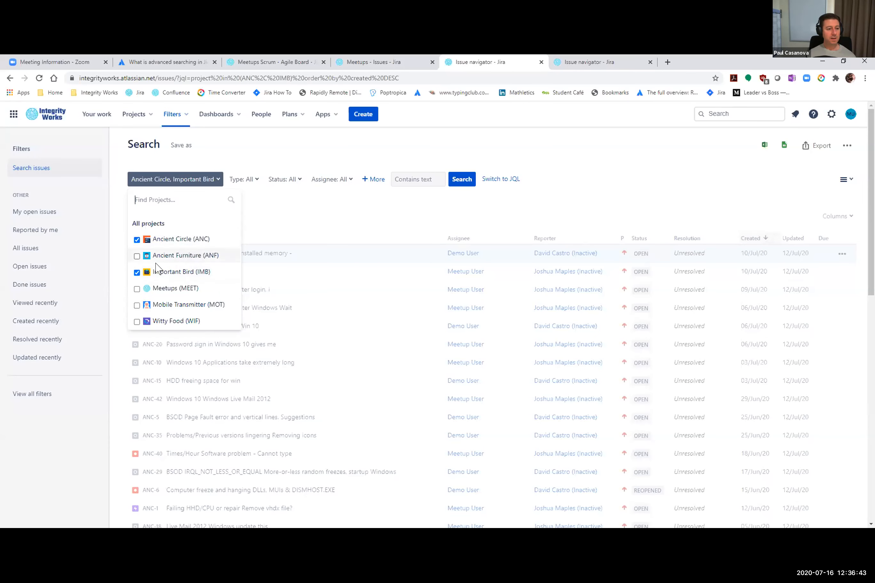
left_click(137, 289)
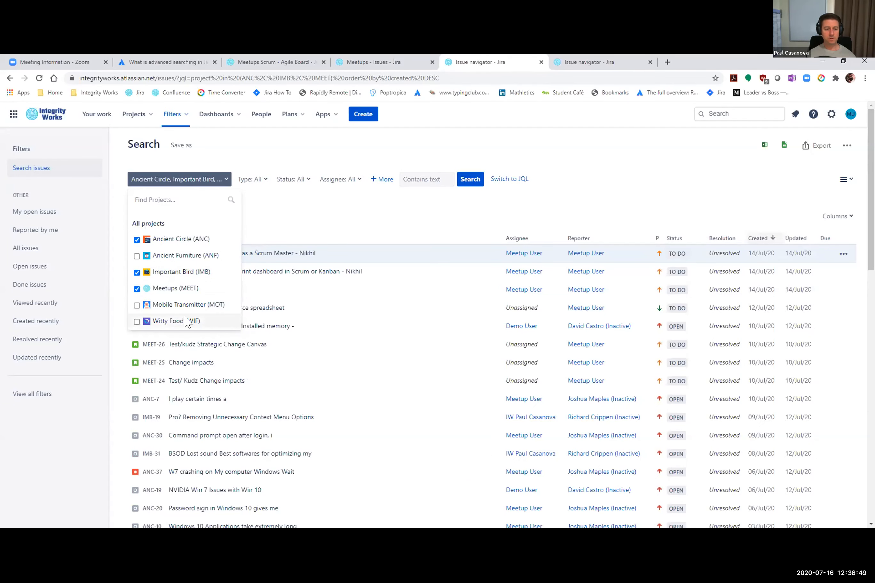
left_click(282, 209)
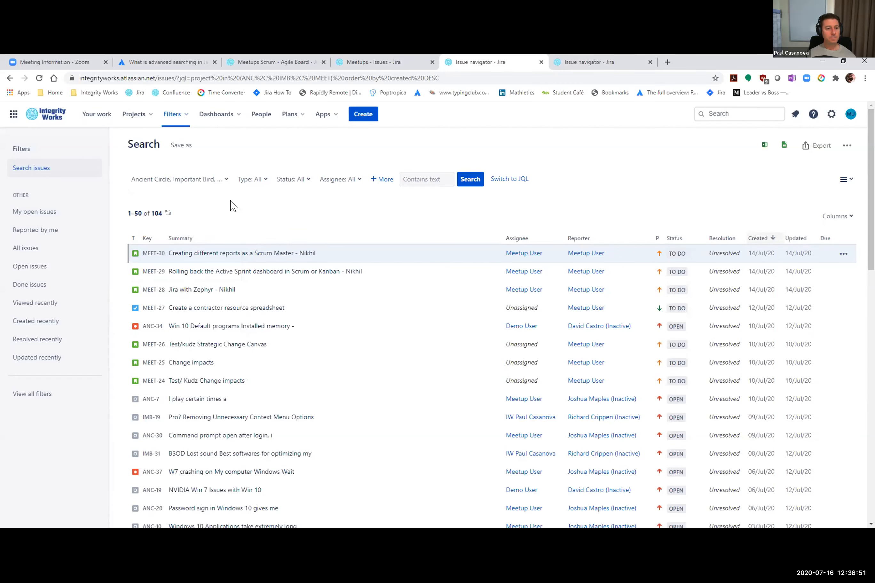
left_click(506, 181)
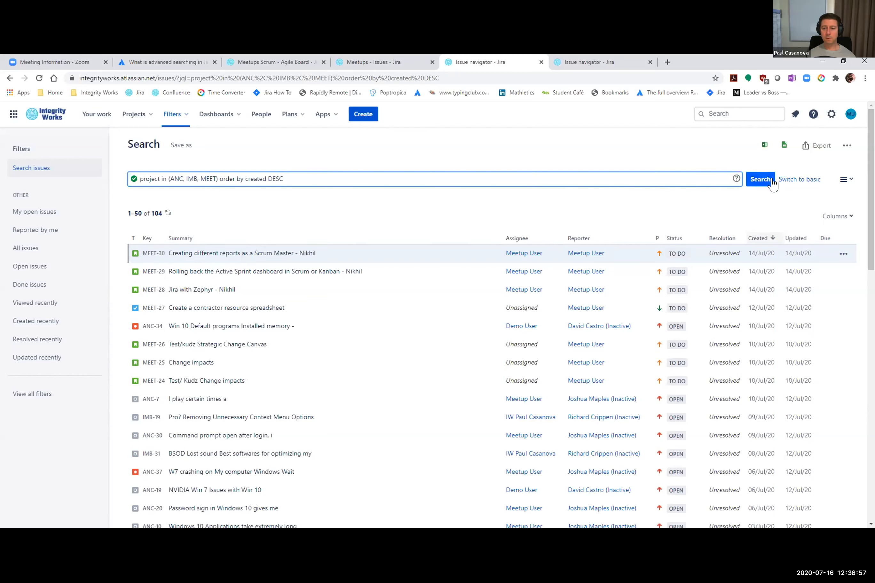
- Return to the basic search and limit the issue type to All Standard Issue Types
left_click(798, 179)
left_click(260, 180)
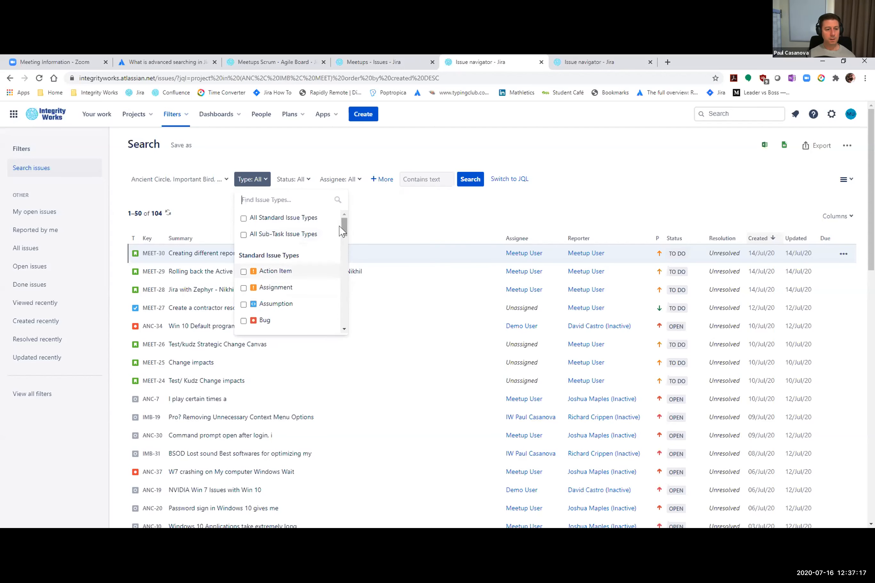
left_click(244, 219)
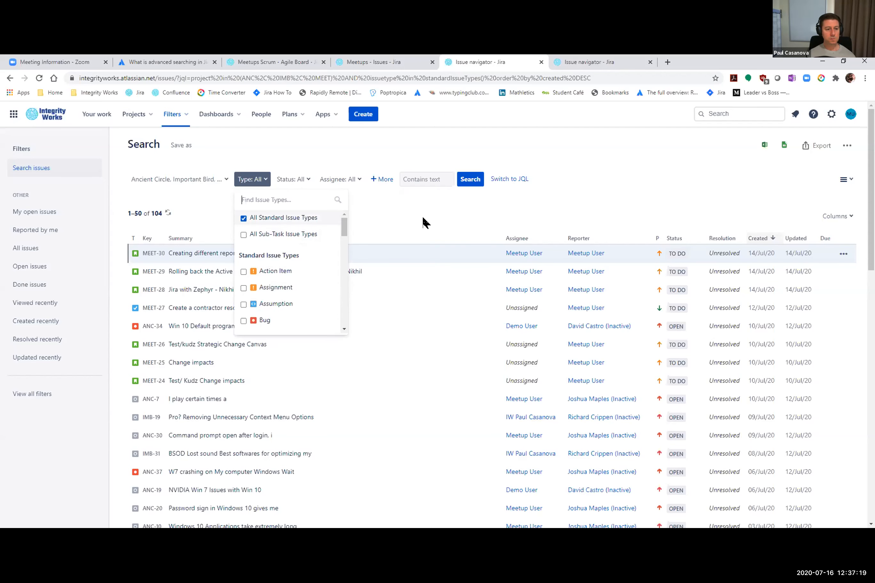
left_click(401, 147)
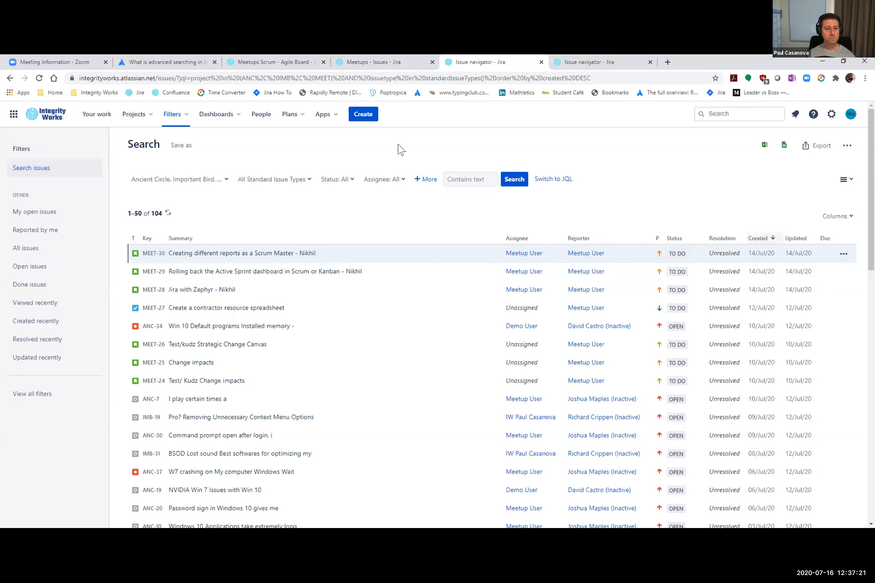
- Review the status choices, then add Resolution as a search criterion and set it to Unresolved
left_click(346, 182)
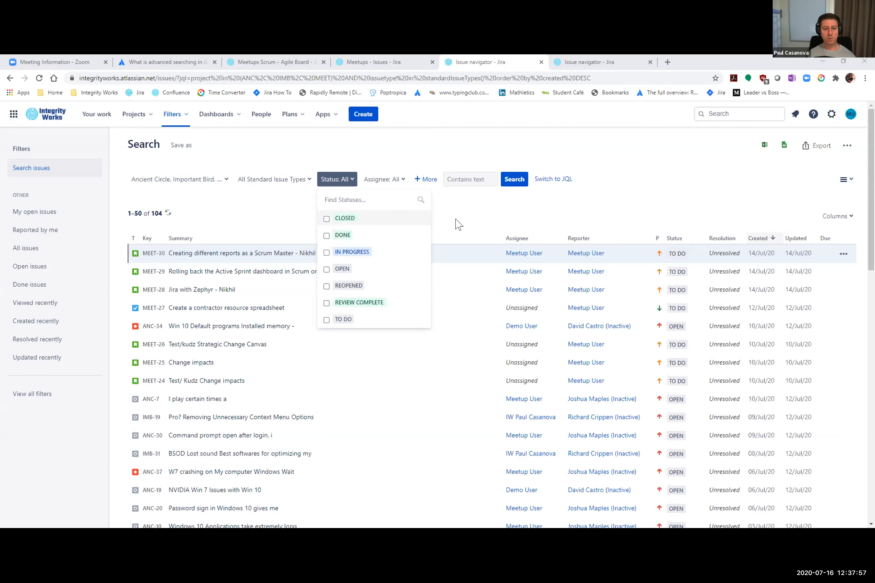
left_click(426, 179)
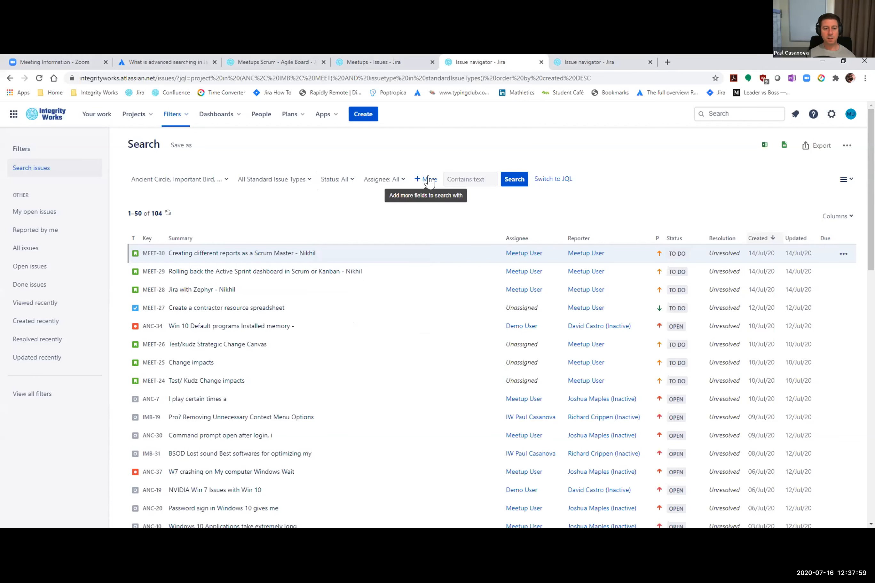
left_click(428, 179)
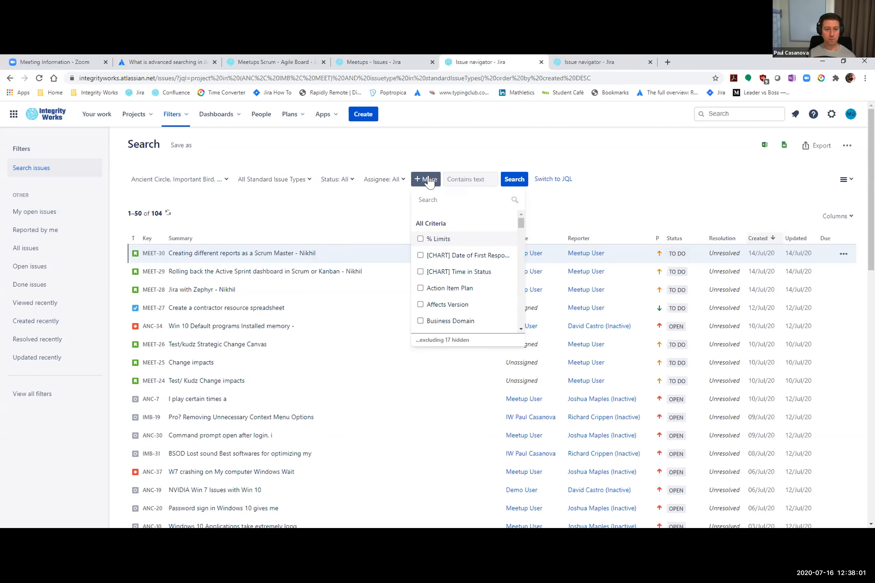
type("resol")
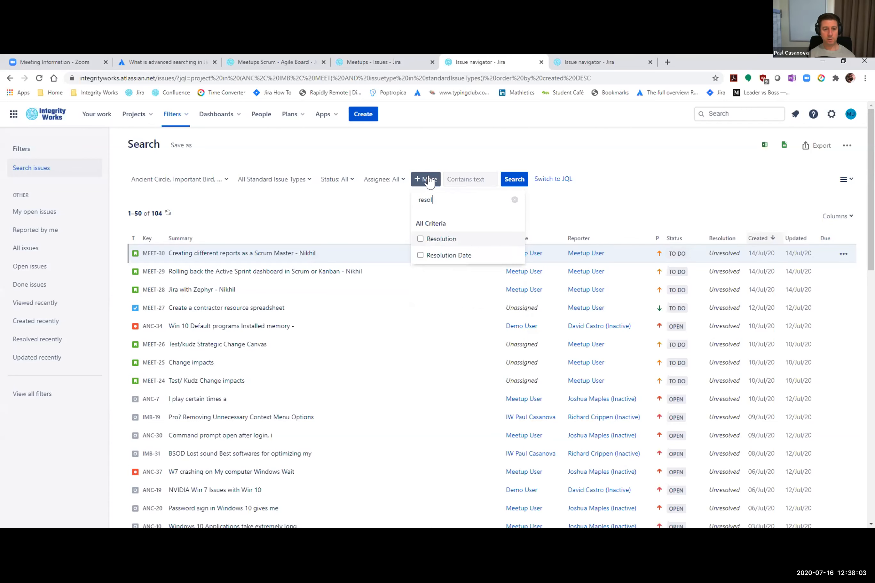
left_click(419, 239)
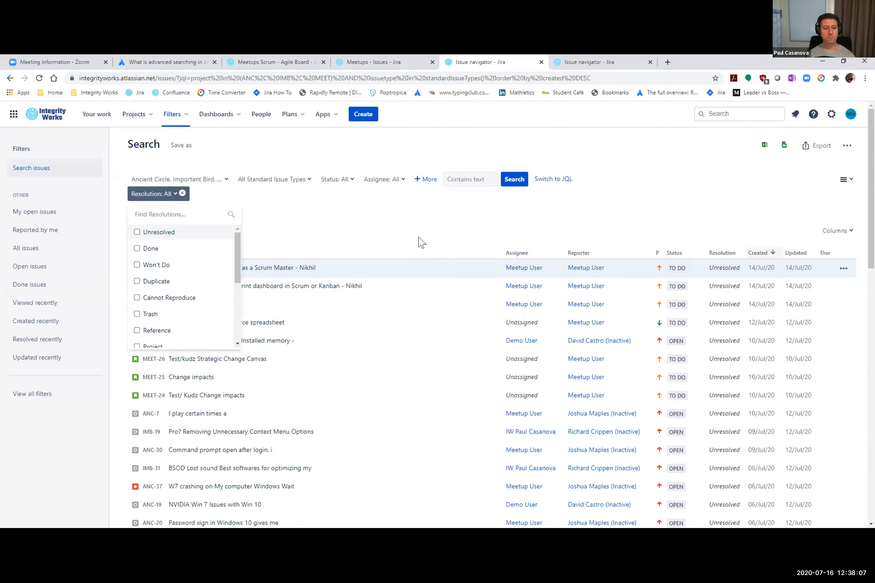
left_click(137, 232)
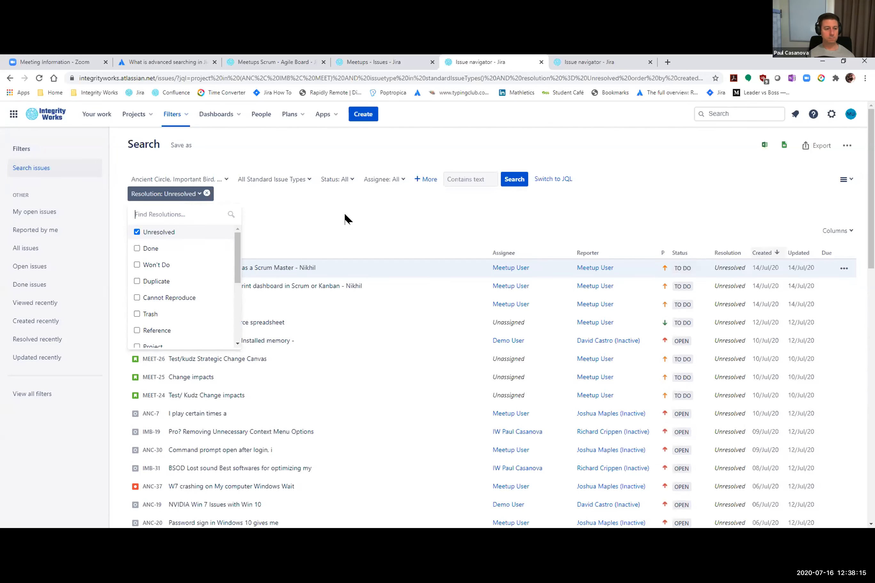
left_click(332, 200)
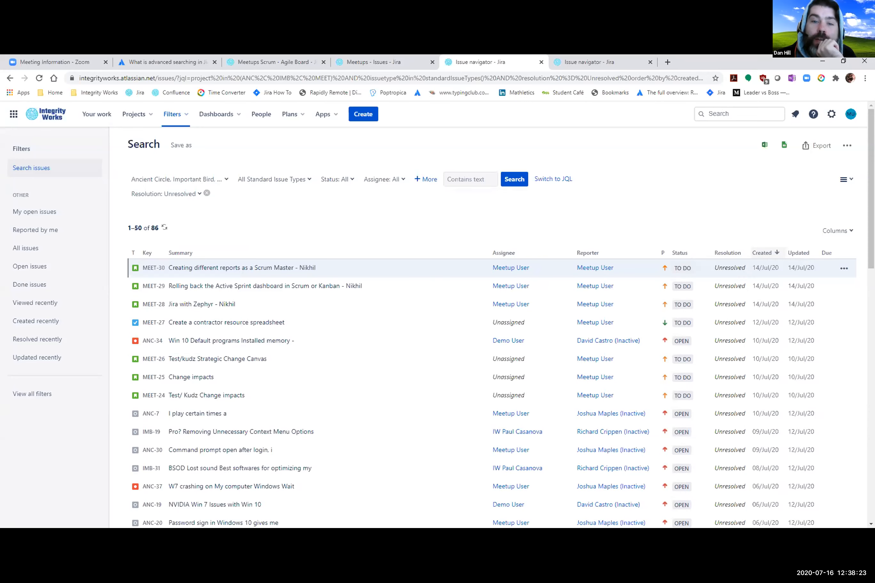
- Try rewriting the resolution condition in the JQL query as "is empty" and return to the basic search
left_click(544, 180)
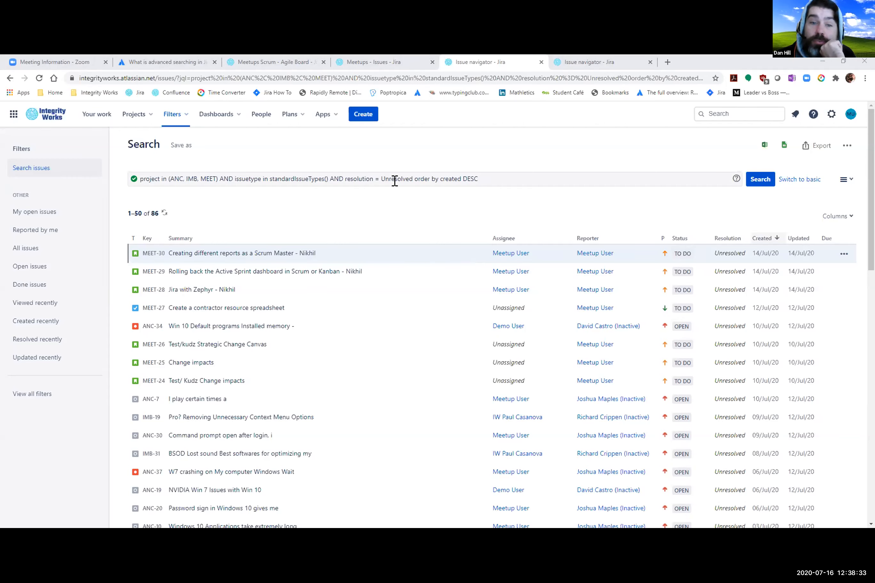
double_click(375, 176)
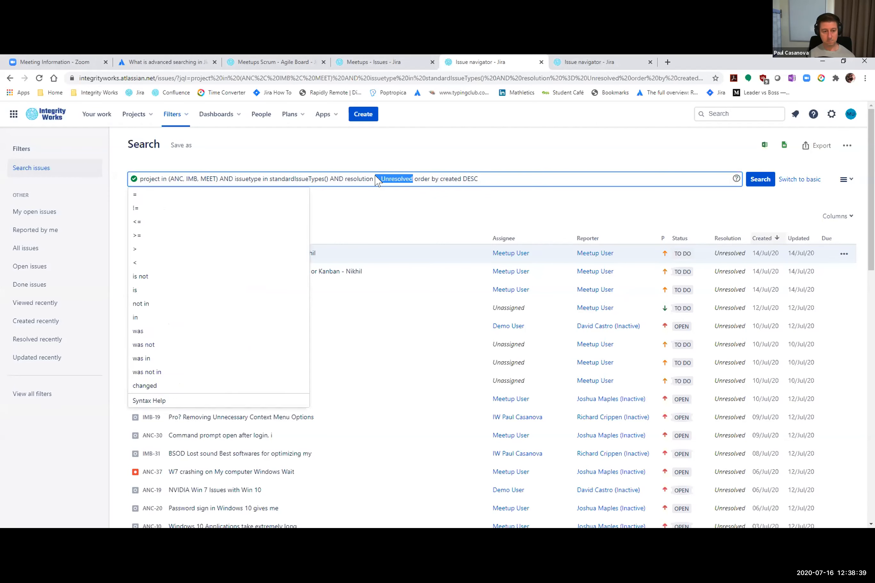
type("is empty")
left_click(475, 178)
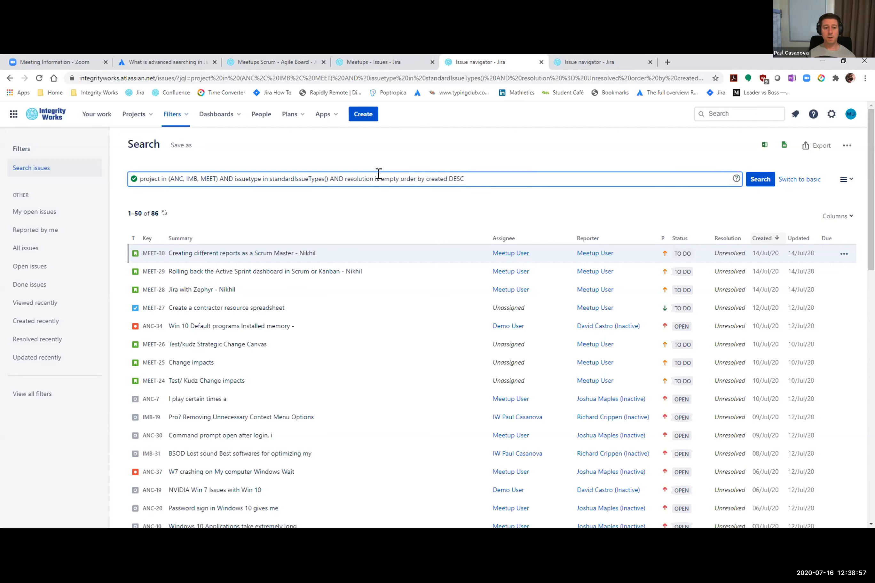
left_click(799, 180)
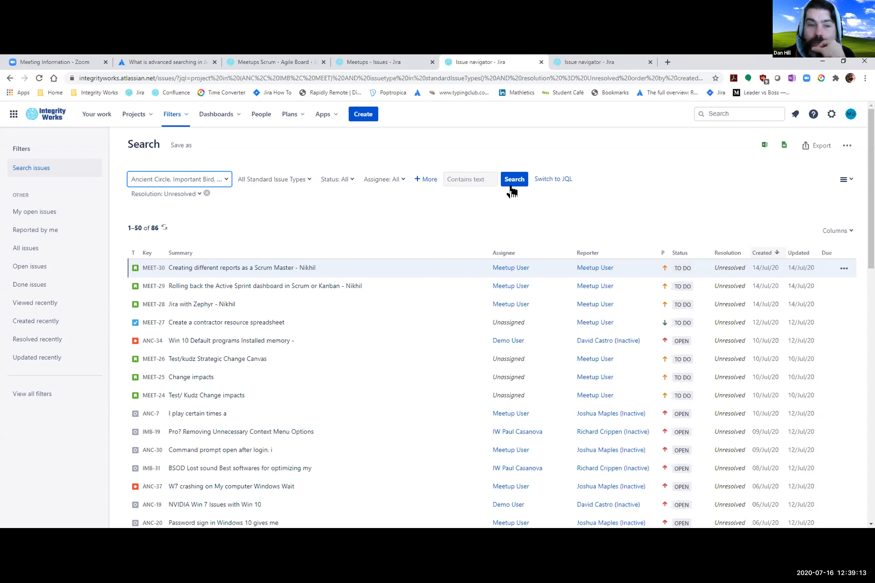
- Compare the JQL and basic forms of the search and review the available resolution values
left_click(541, 181)
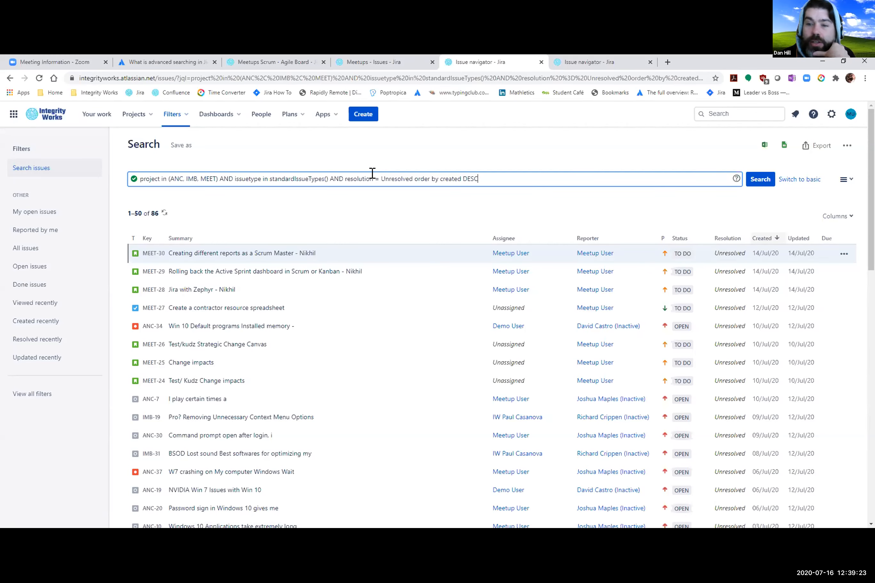
left_click(792, 181)
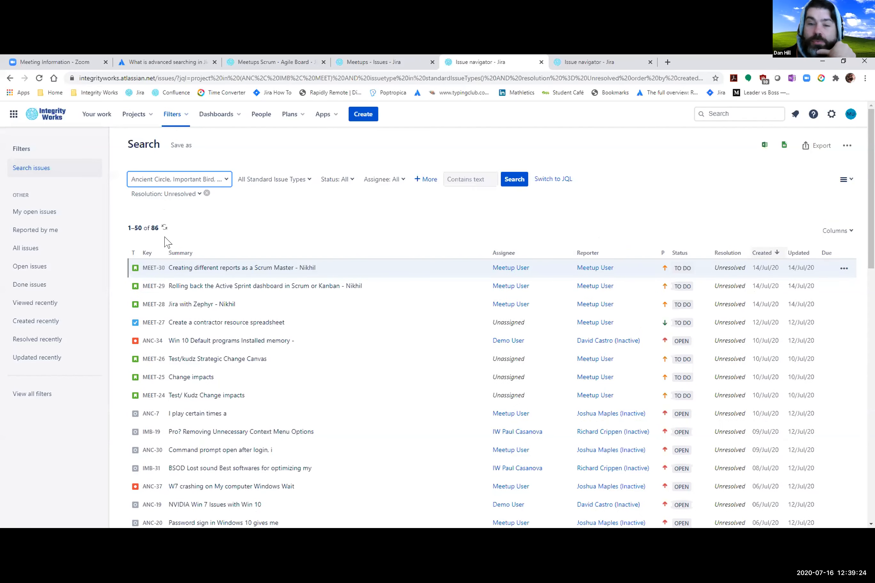
left_click(187, 195)
scroll(238, 251, "down", 1)
left_click_drag(237, 251, 233, 307)
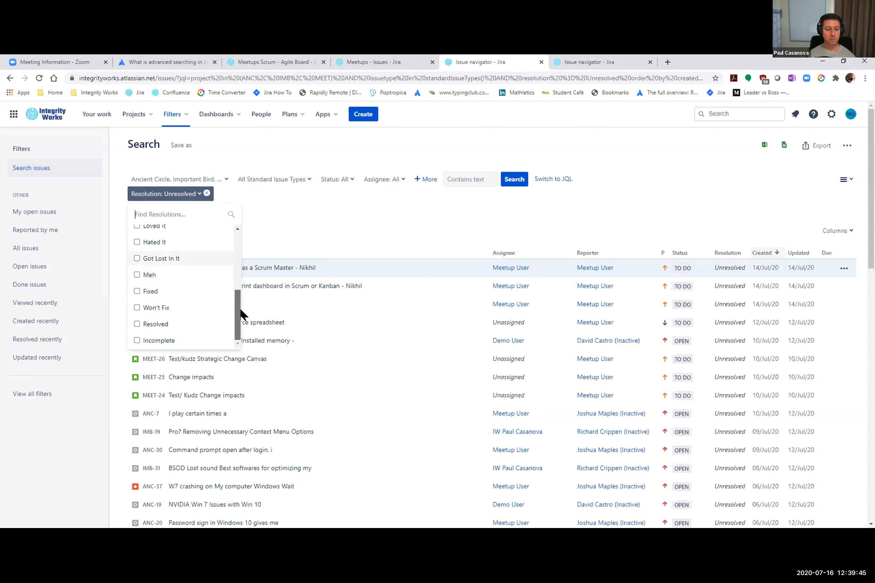
left_click(268, 207)
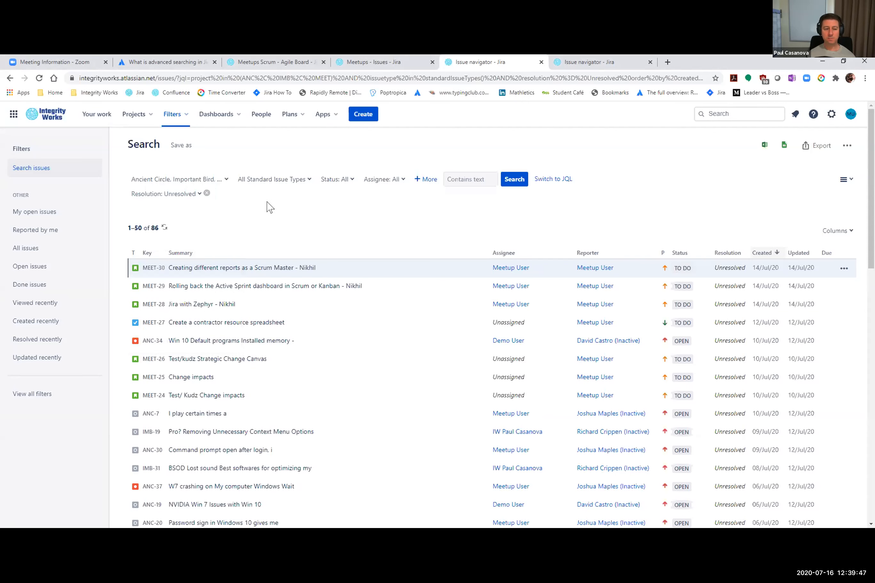
left_click(552, 179)
left_click(809, 180)
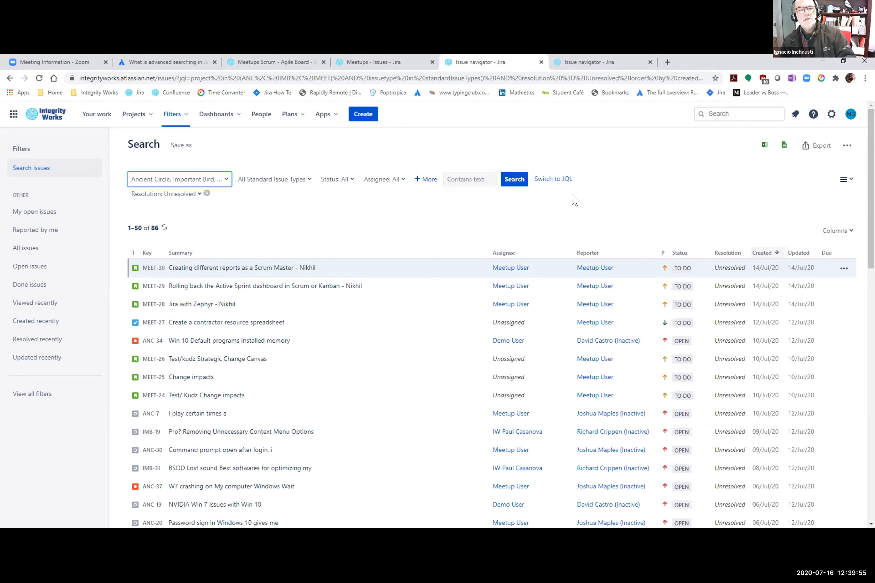
left_click(547, 180)
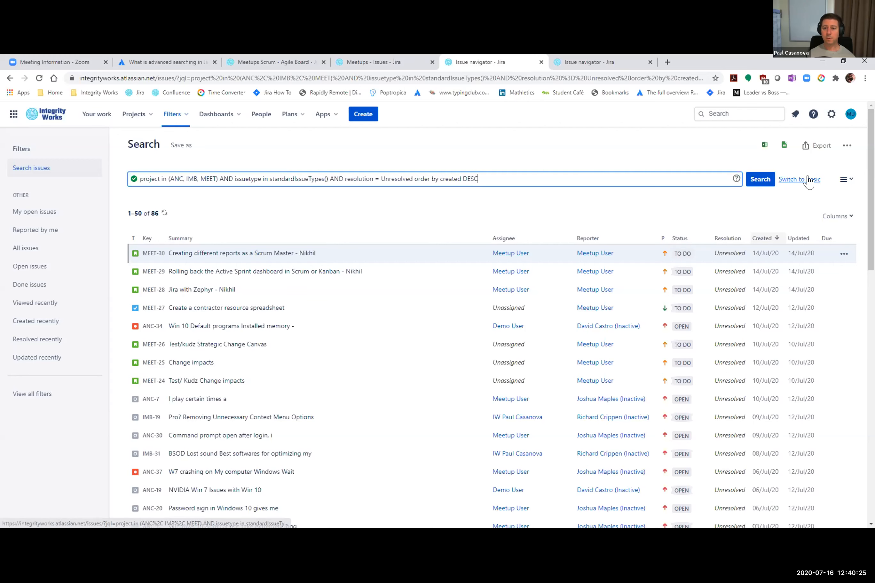
- Remove All Standard Issue Types from the basic search's type filter and show the query as JQL
left_click(793, 180)
left_click(305, 181)
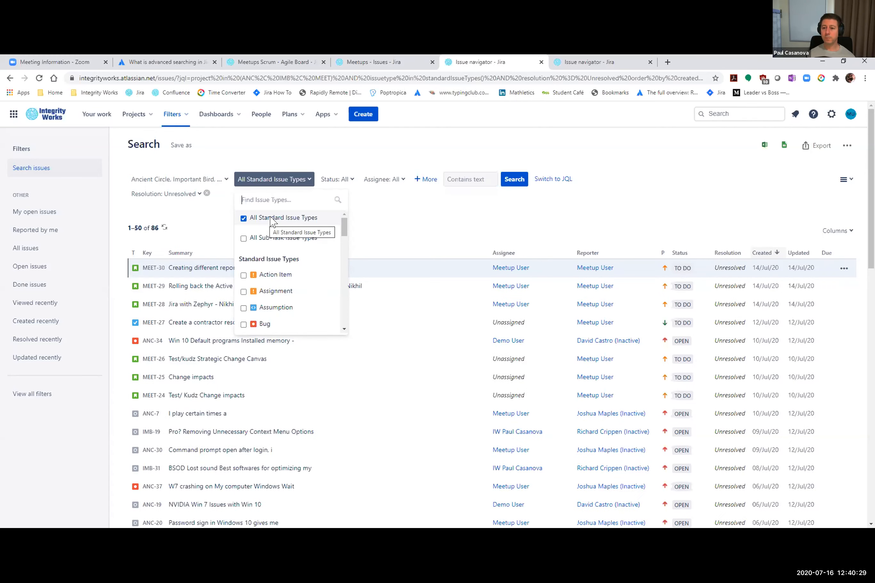
left_click(244, 219)
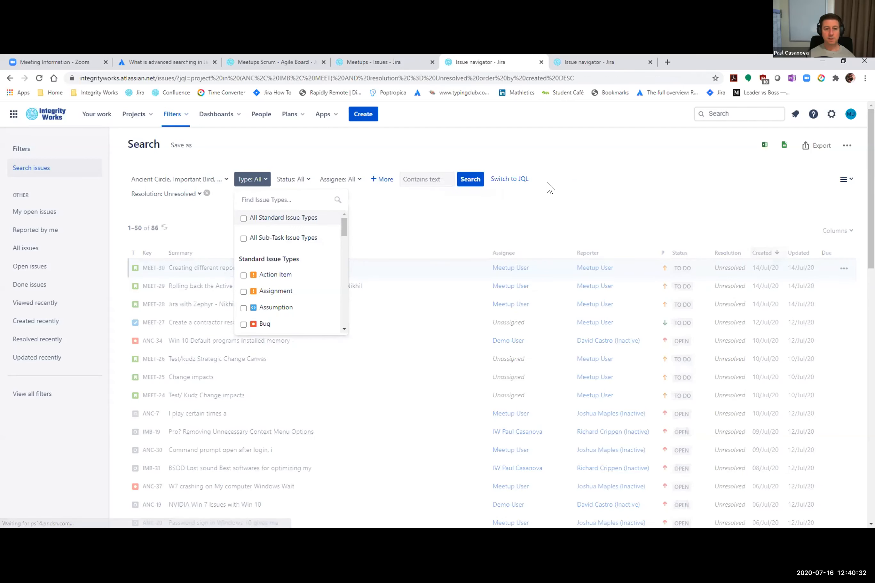
left_click(504, 177)
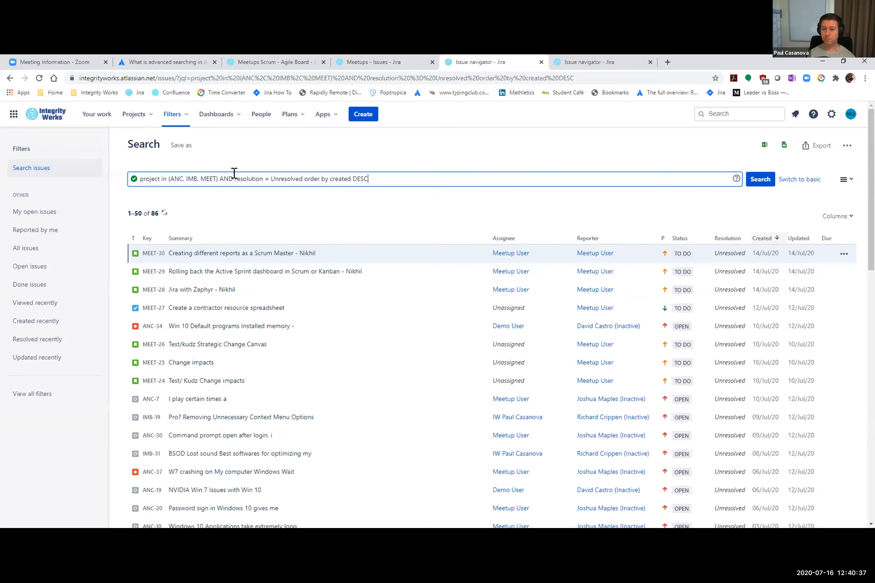
- Set the basic search's type filter to All Standard Issue Types, Action Item and Story, and show the query as JQL
left_click(794, 180)
left_click(305, 183)
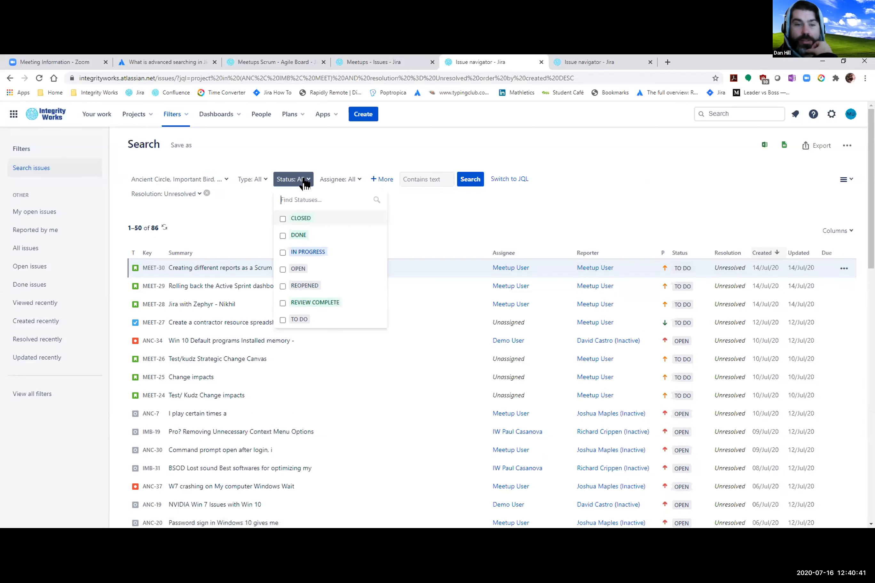
left_click(293, 180)
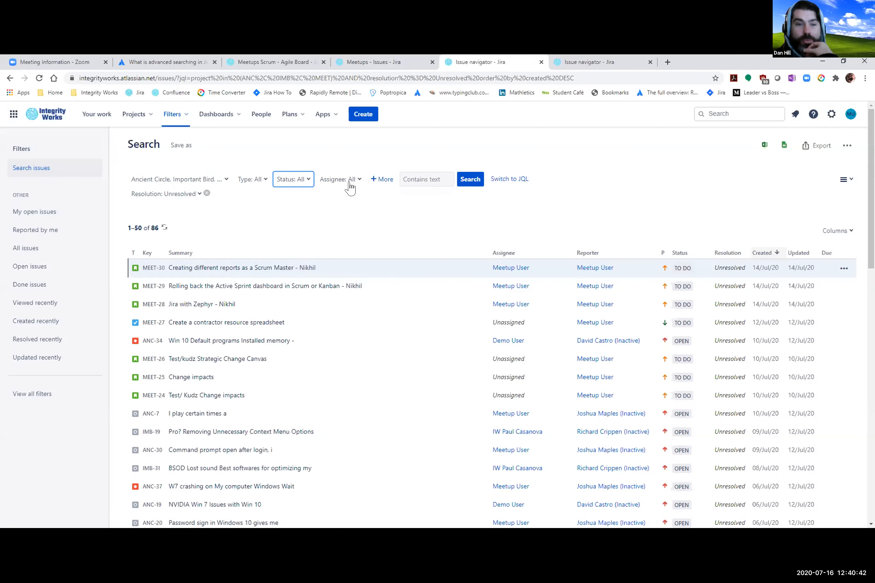
left_click(261, 183)
left_click(244, 235)
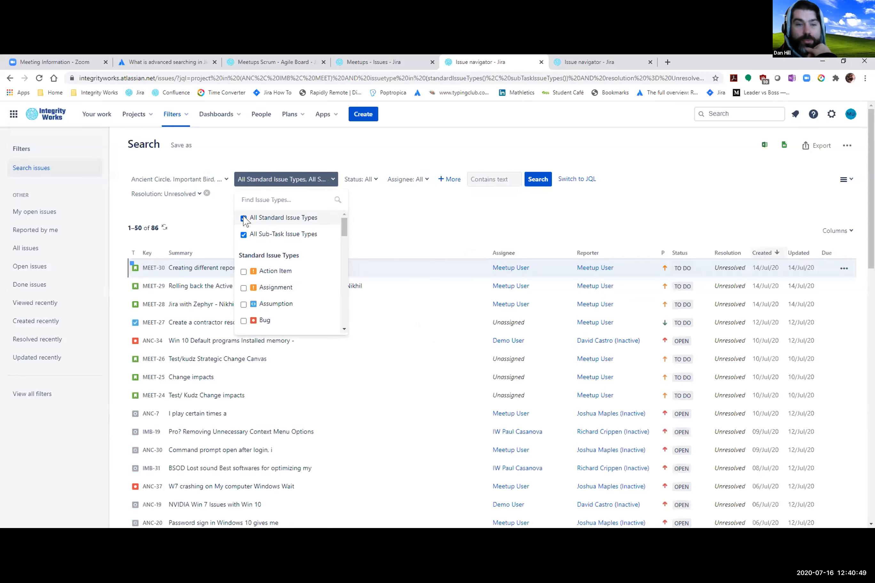
left_click(243, 234)
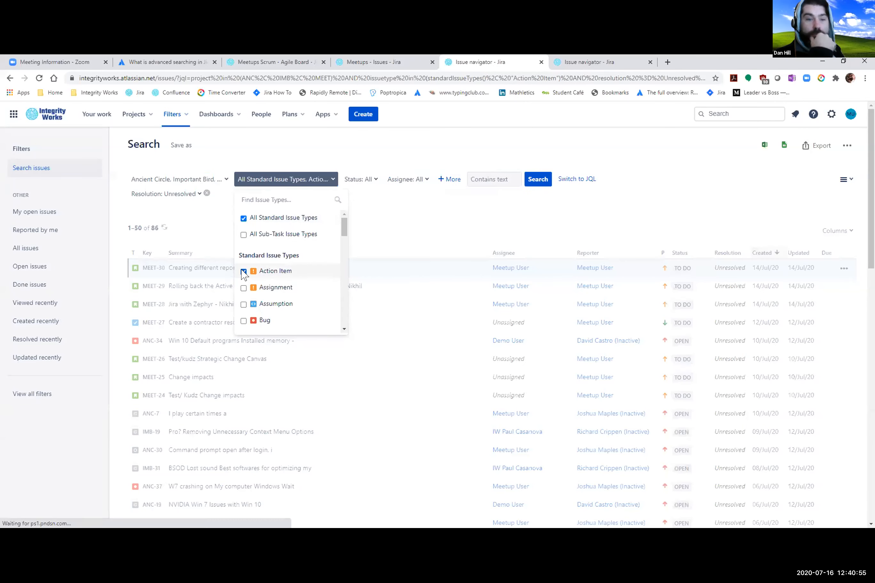
left_click_drag(344, 226, 337, 304)
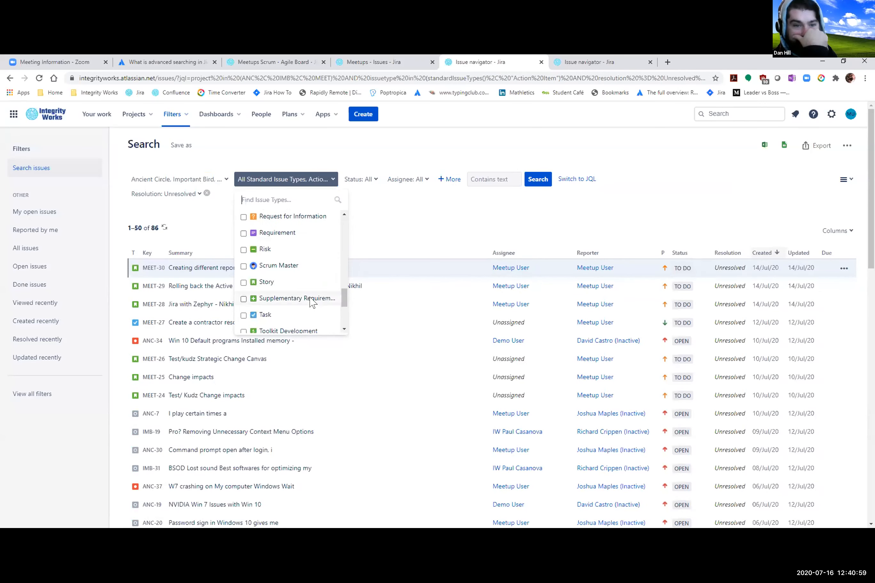
left_click(244, 282)
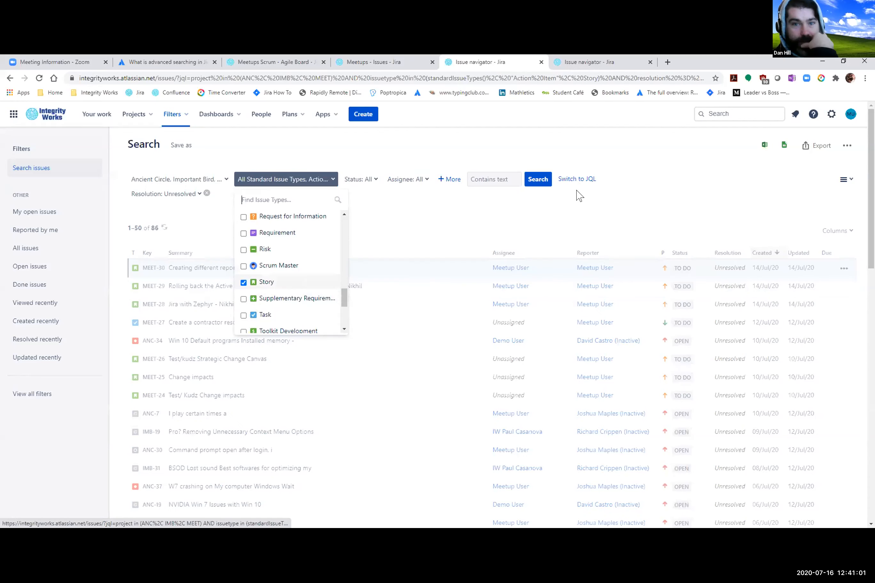
left_click(576, 179)
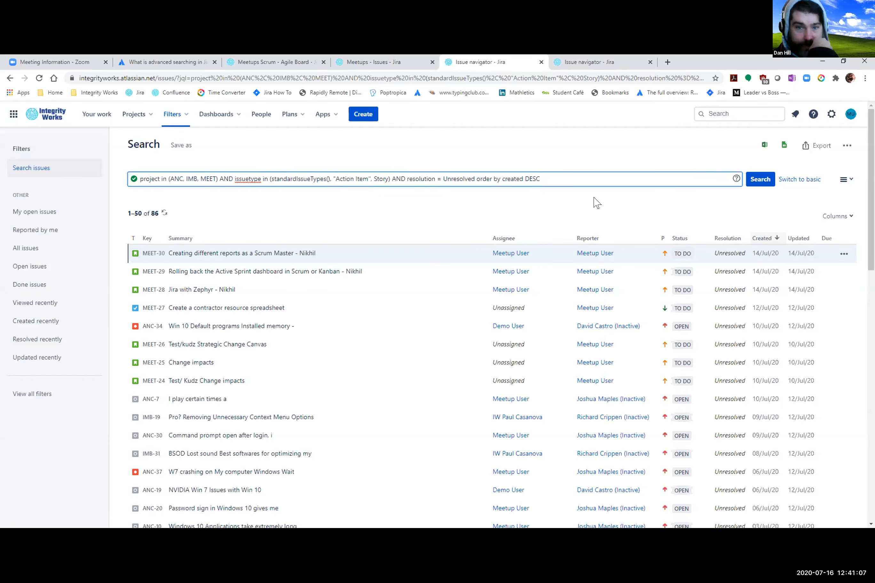
- Return to the basic search and remove Action Item and Story from the type filter
left_click(795, 179)
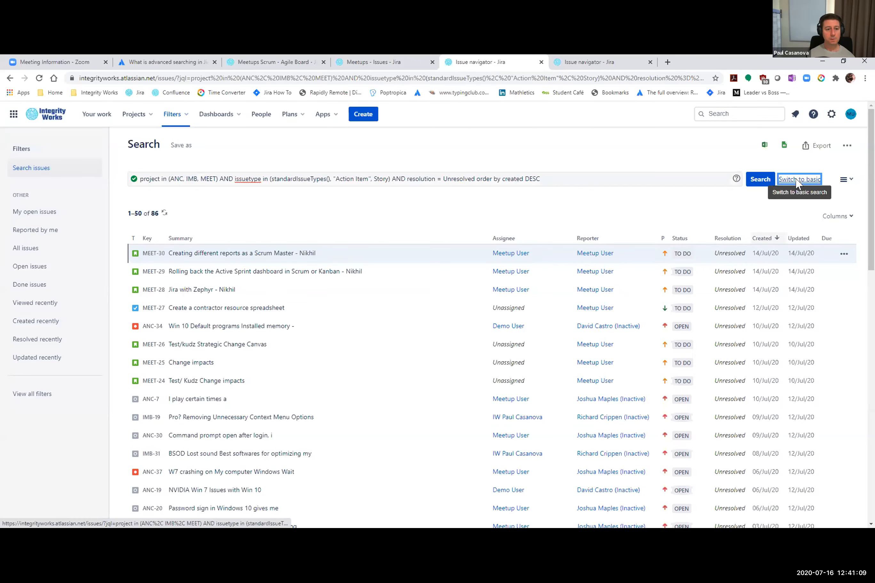
left_click(300, 186)
left_click(317, 250)
left_click(318, 266)
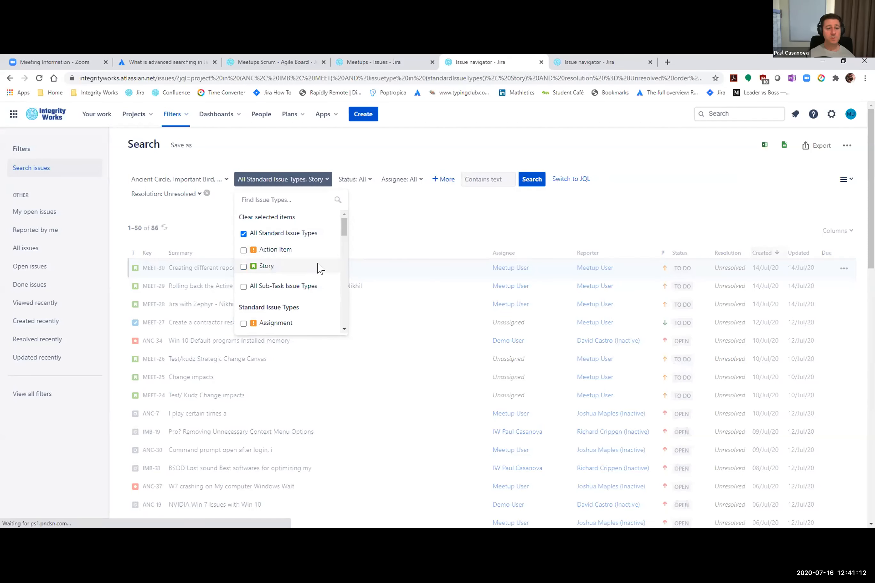
left_click(392, 223)
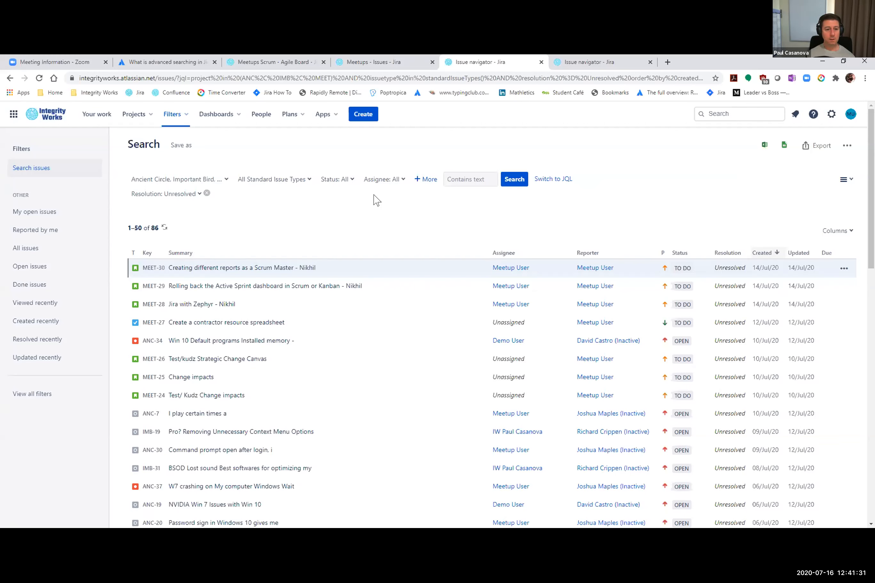
- Browse the additional search criteria and add Fix Version to the basic search
left_click(421, 180)
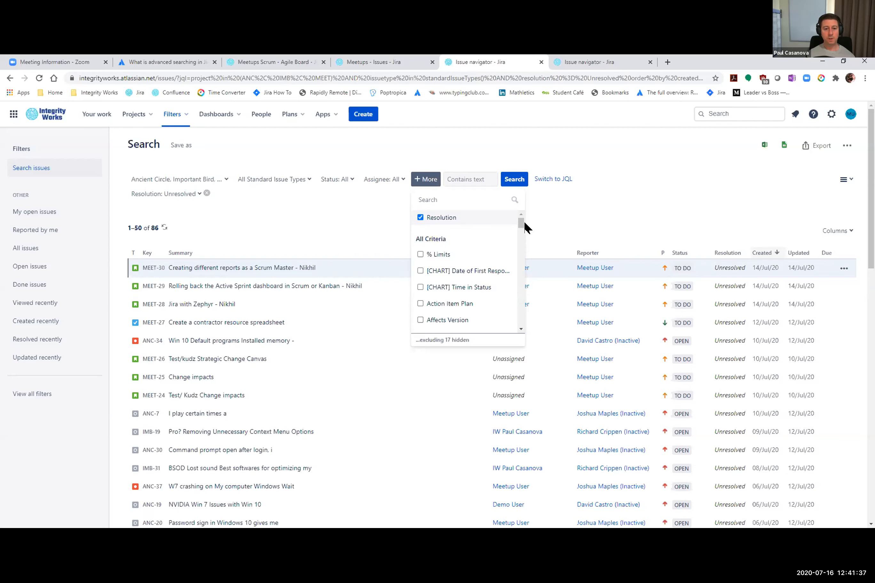
mouse_move(522, 225)
left_mouse_down()
mouse_move(514, 330)
mouse_move(504, 268)
mouse_move(512, 210)
left_mouse_up()
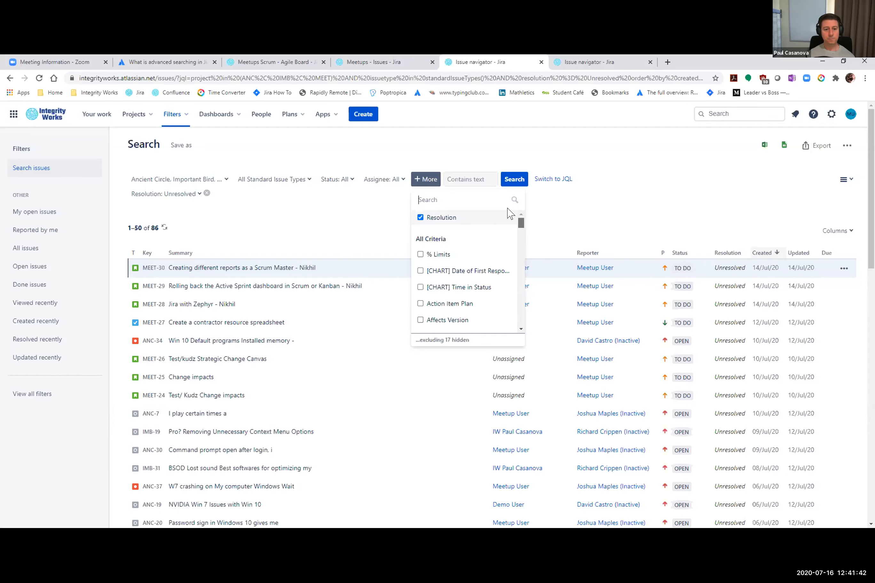
left_click(593, 202)
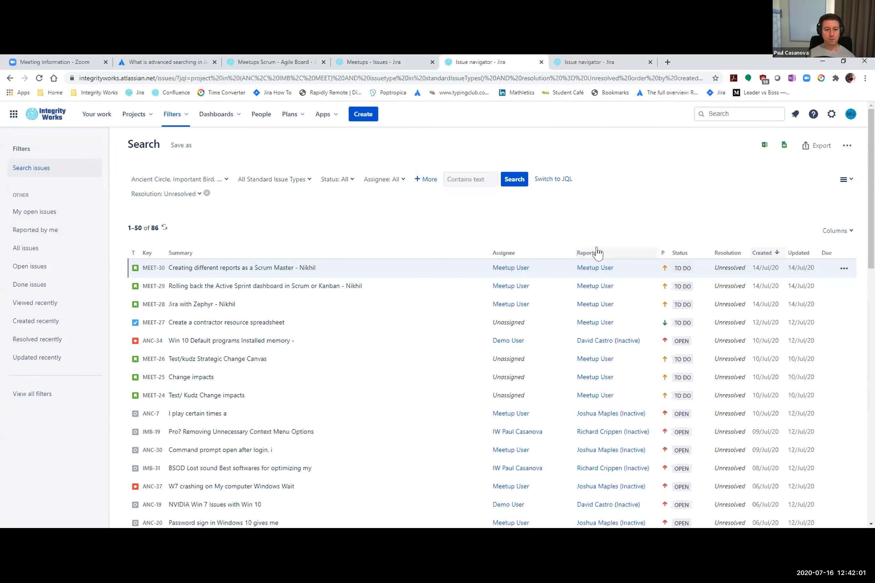
left_click(430, 183)
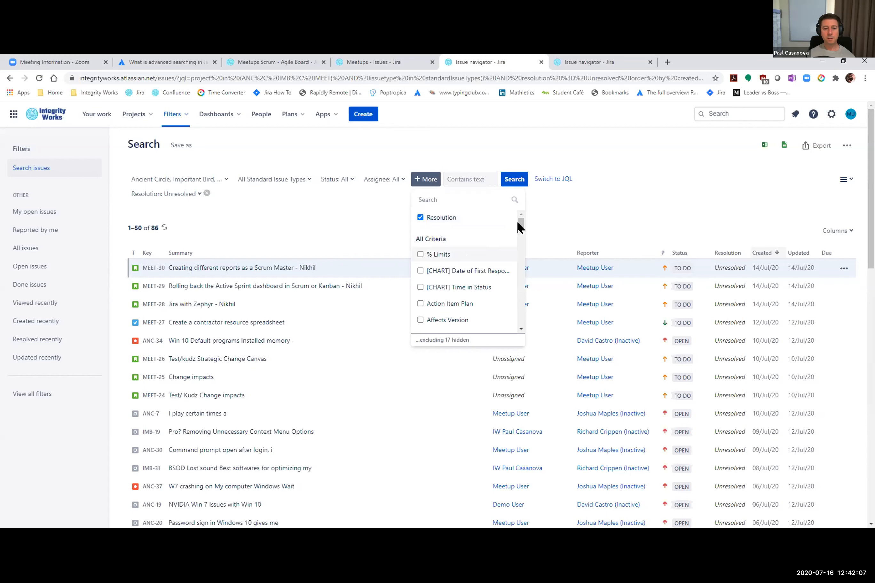
left_click_drag(521, 223, 520, 256)
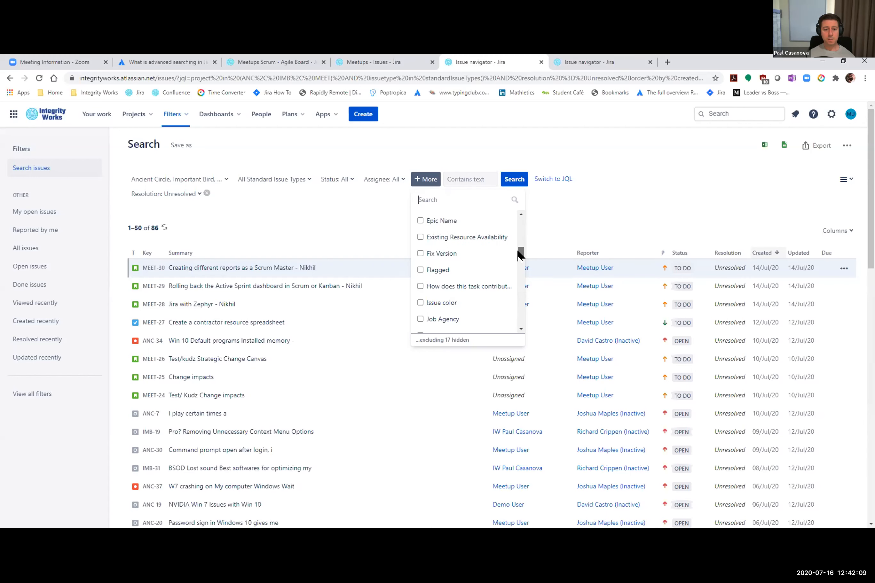
left_click(421, 253)
left_click(645, 206)
left_click(431, 200)
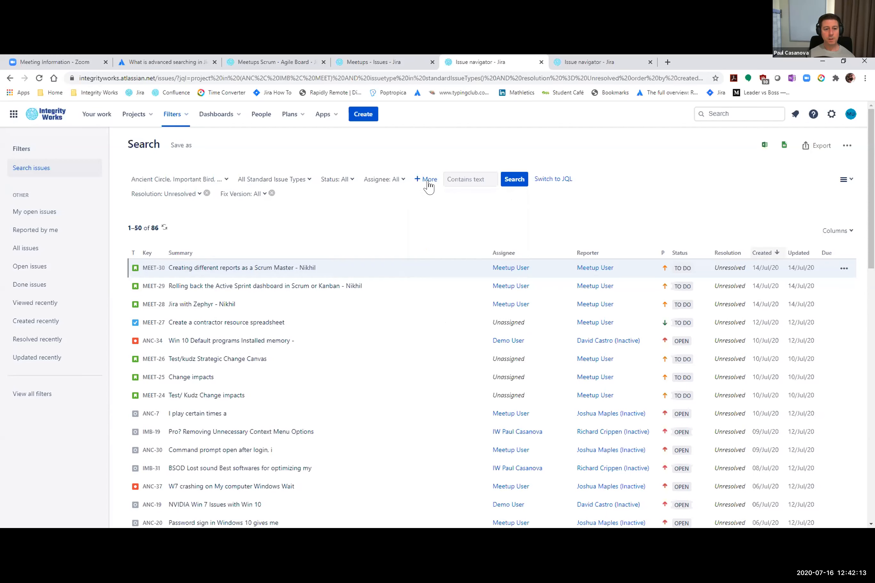
- Set the Fix Version filter to 2.2, 2.3, 3.0, Meetups First Month and No Version
left_click(256, 195)
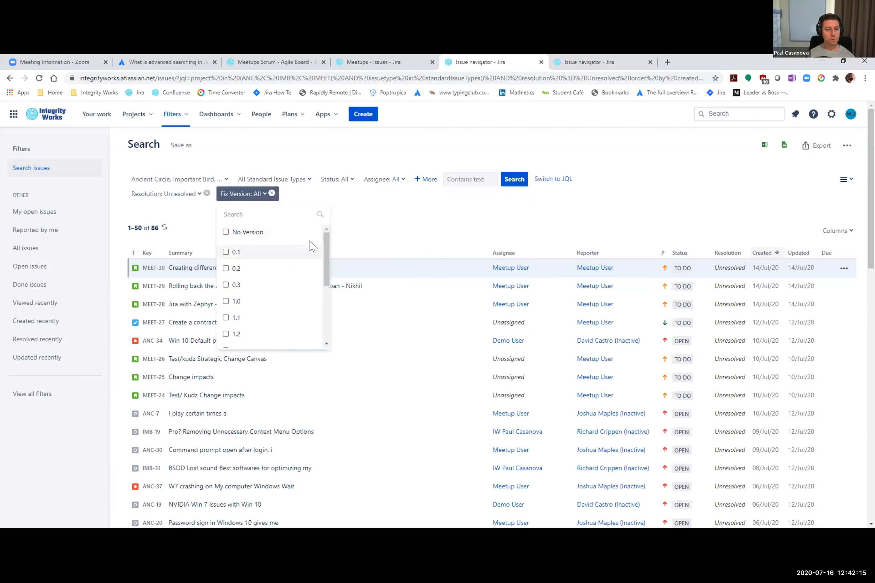
scroll(313, 297, "down", 3)
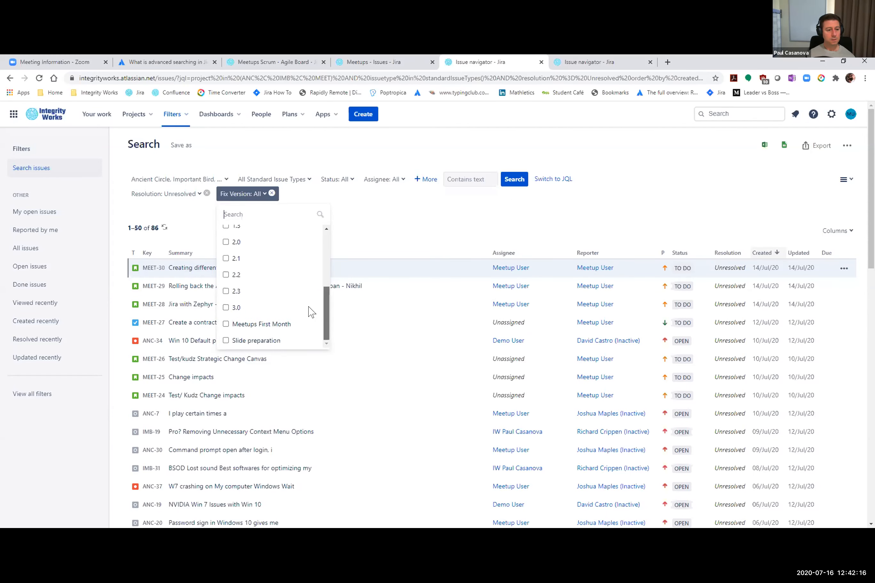
left_click(226, 324)
left_click(225, 307)
left_click(225, 291)
left_click(225, 275)
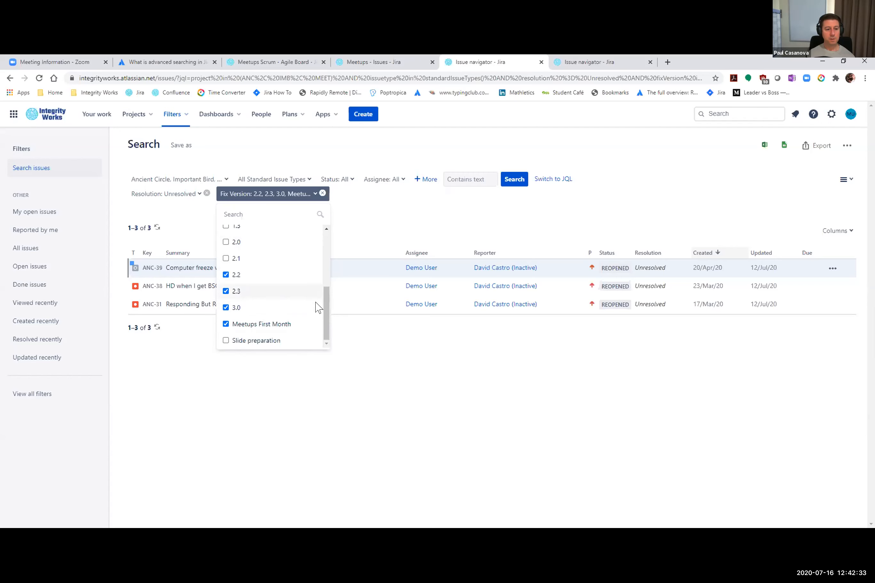
left_click_drag(325, 306, 325, 237)
left_click(236, 233)
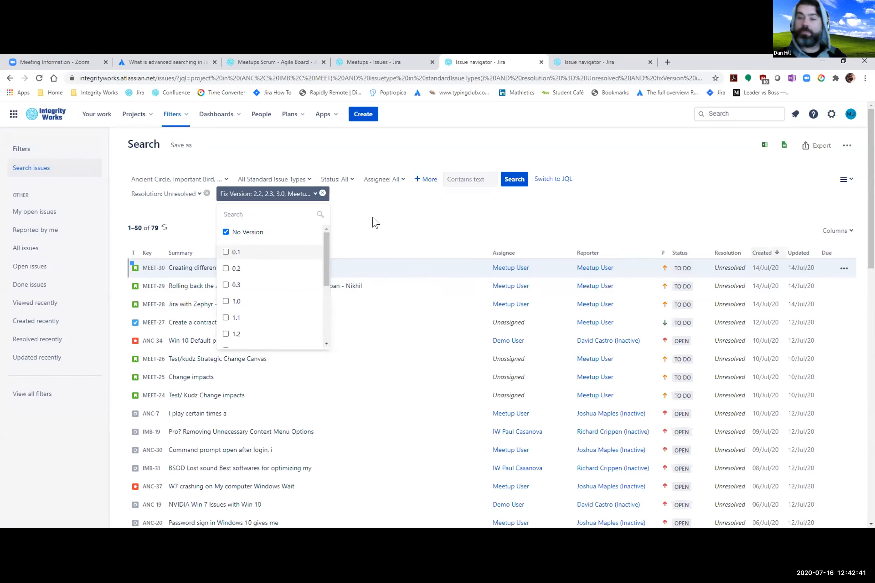
- Show the query as JQL and replace the fixVersion value list with "is empty", leaving no stray bracket
left_click(552, 179)
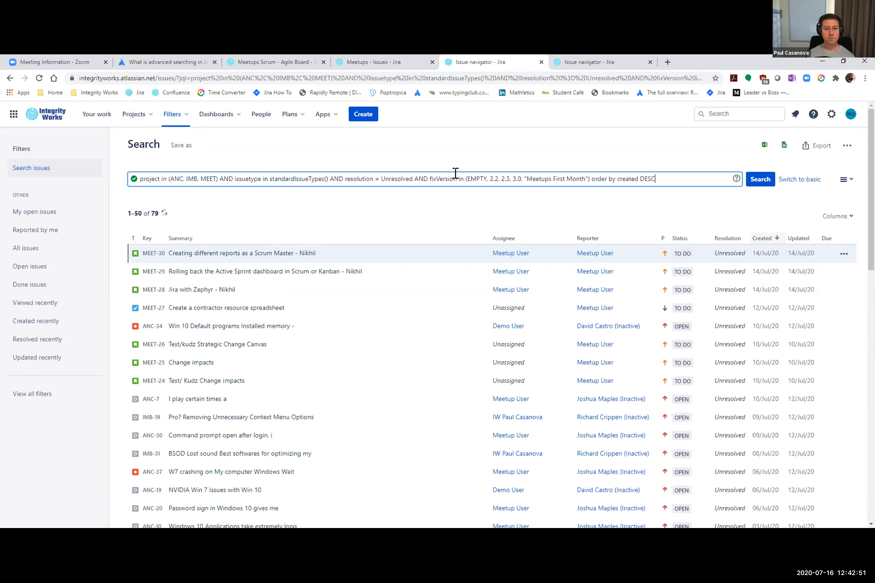
left_click_drag(466, 174, 583, 174)
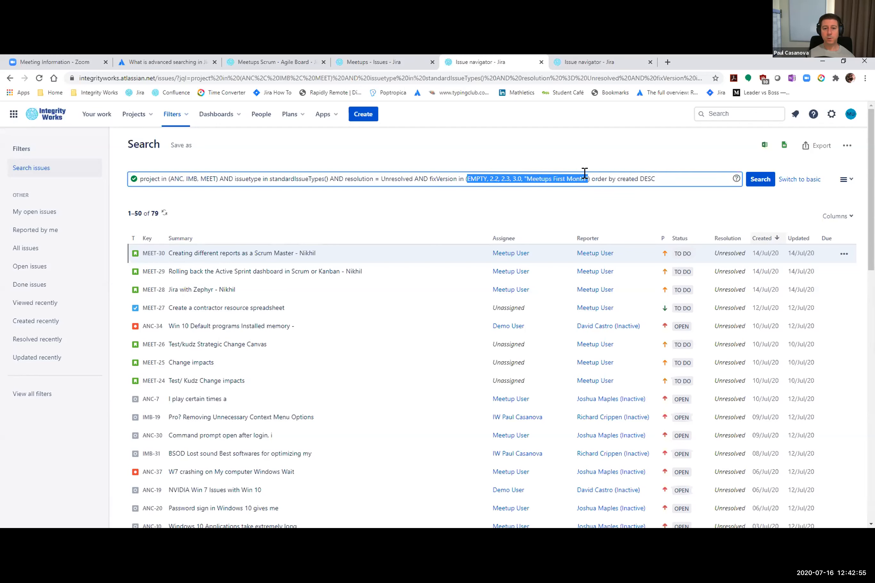
left_click(458, 174)
left_click_drag(459, 174, 588, 171)
type("is empty")
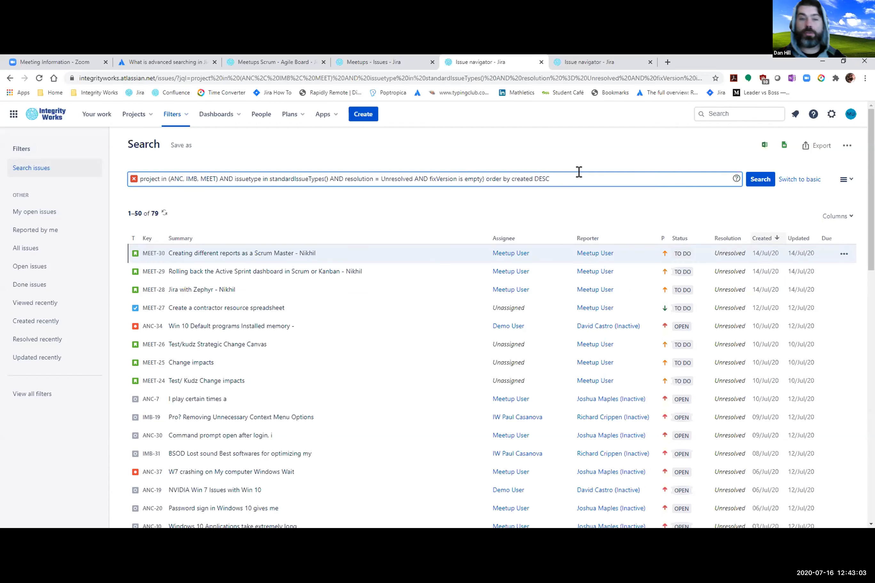
key("Delete")
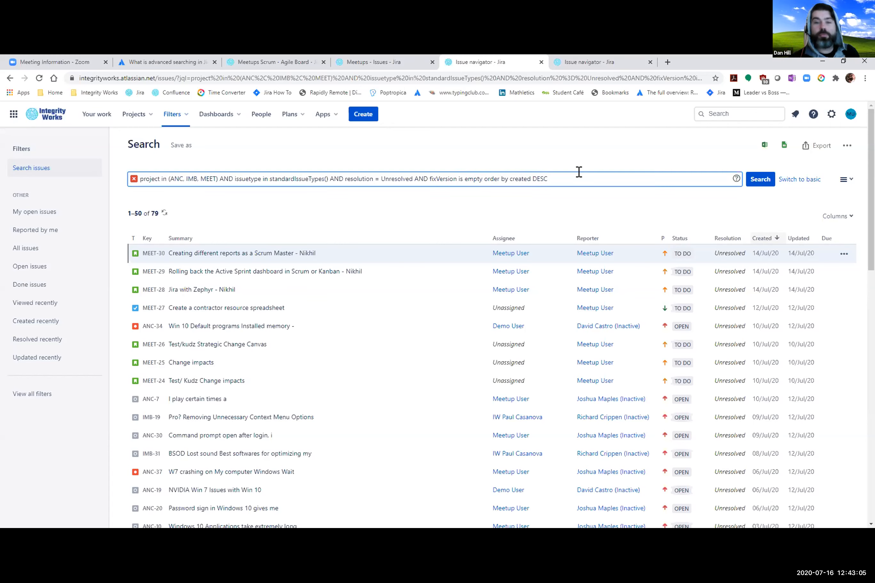
type(")")
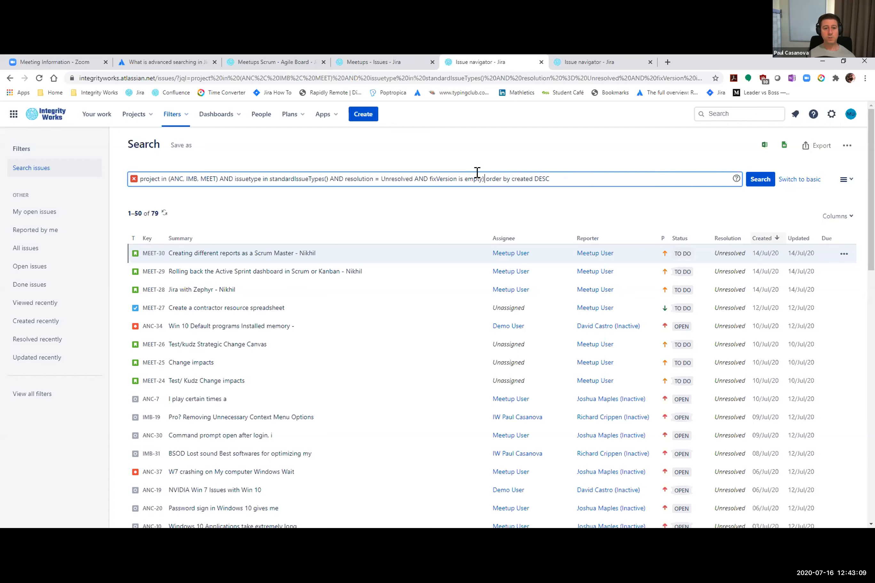
mouse_move(133, 182)
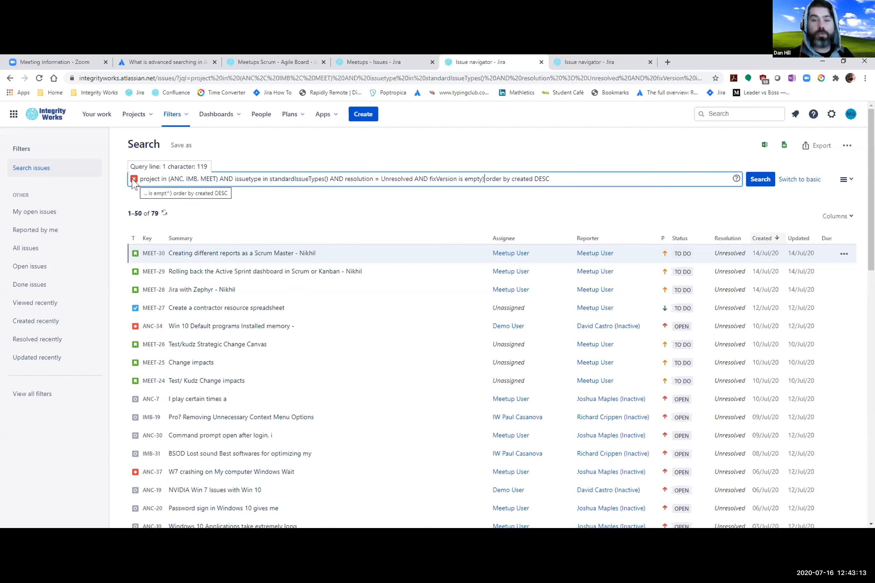
key("BackSpace")
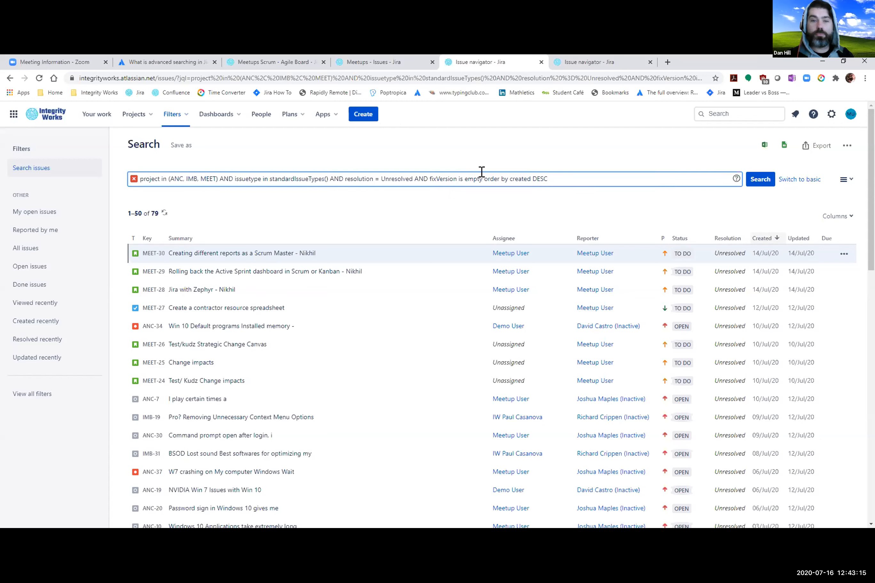
- Change the fixVersion condition in the JQL query to "is not empty" and run the search
key("ctrl+Left")
key("ctrl+Left")
key("ctrl+Right")
type("not")
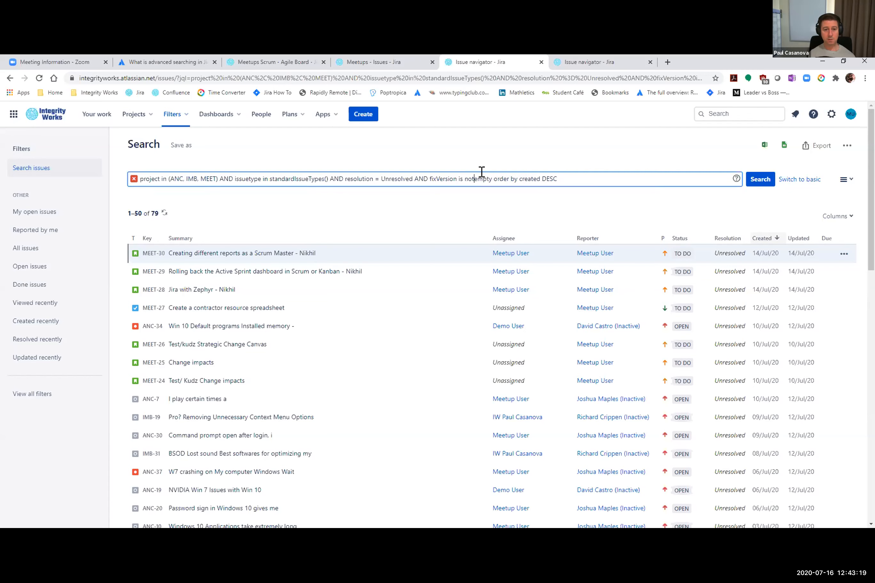
key("Return")
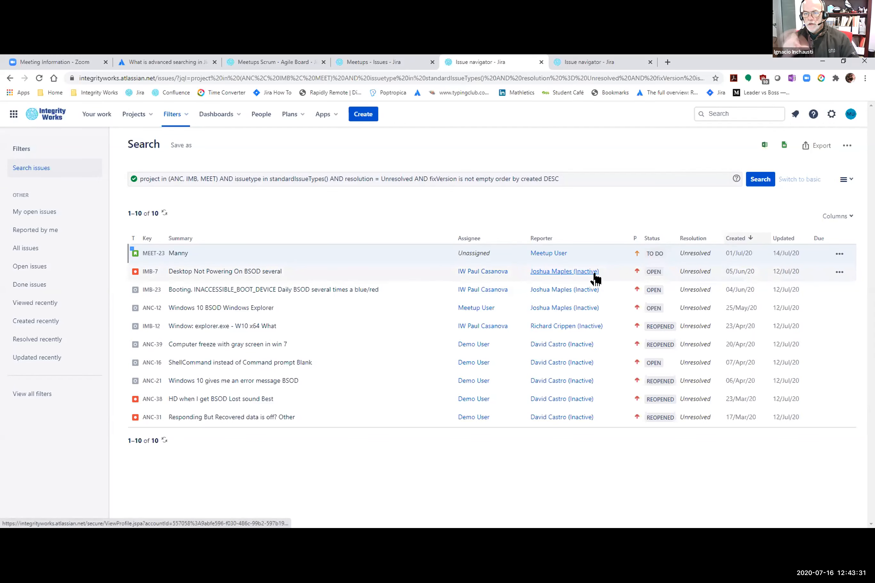
mouse_move(592, 279)
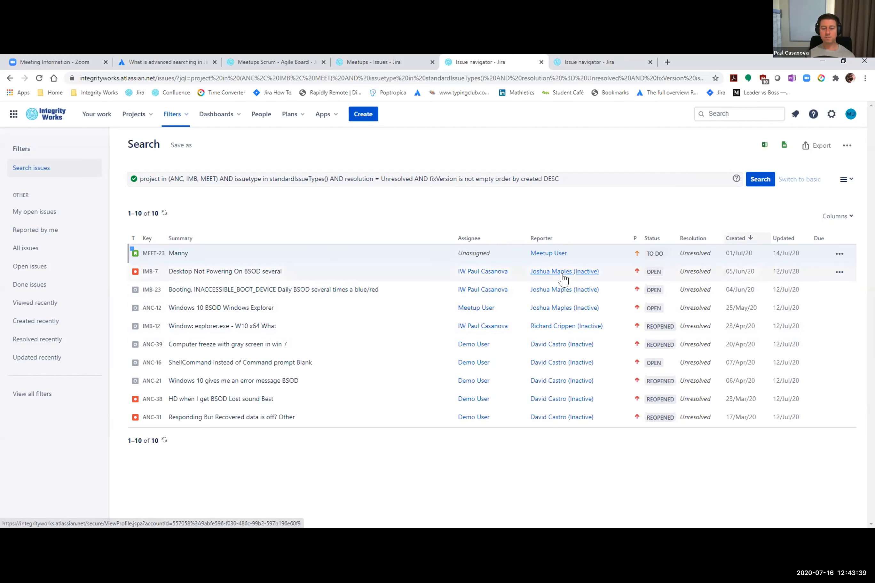
mouse_move(564, 280)
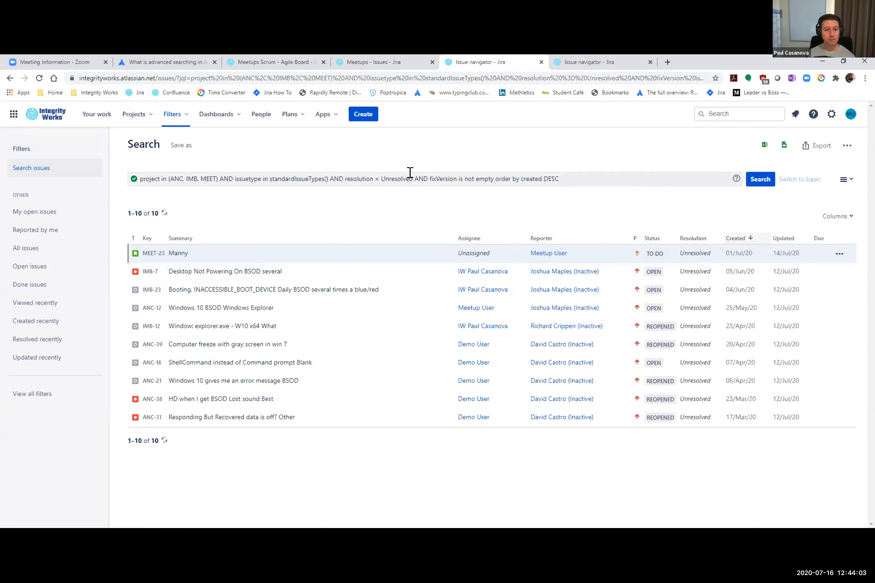
- Remove the fixVersion condition and its AND operator from the JQL query and rerun the search
left_click(427, 173)
left_click_drag(426, 173, 487, 173)
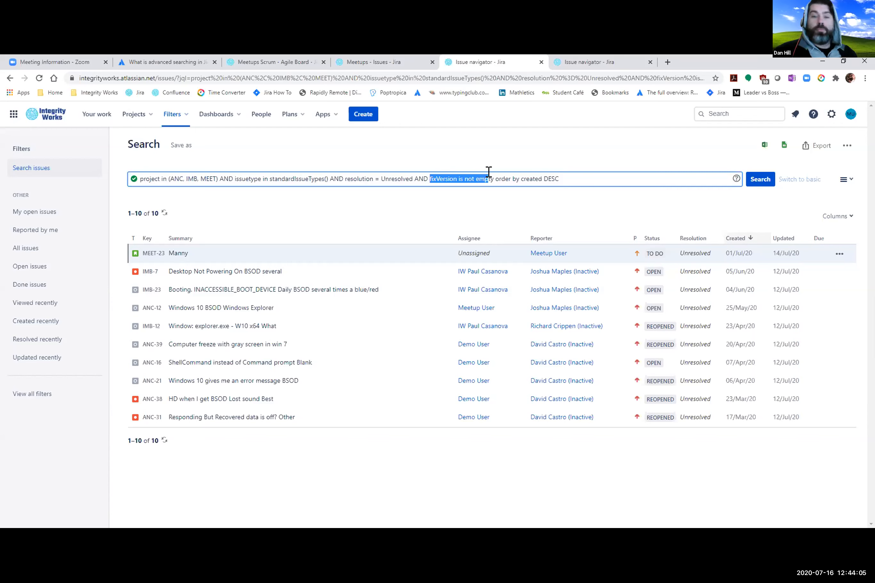
key("BackSpace")
key("BackSpace")
key("BackSpace")
key("BackSpace")
key("BackSpace")
key("BackSpace")
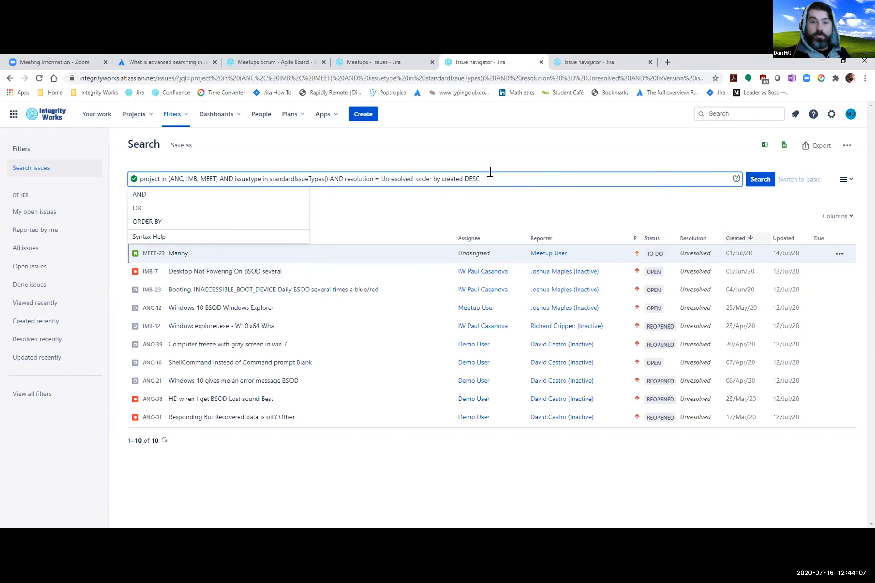
key("Return")
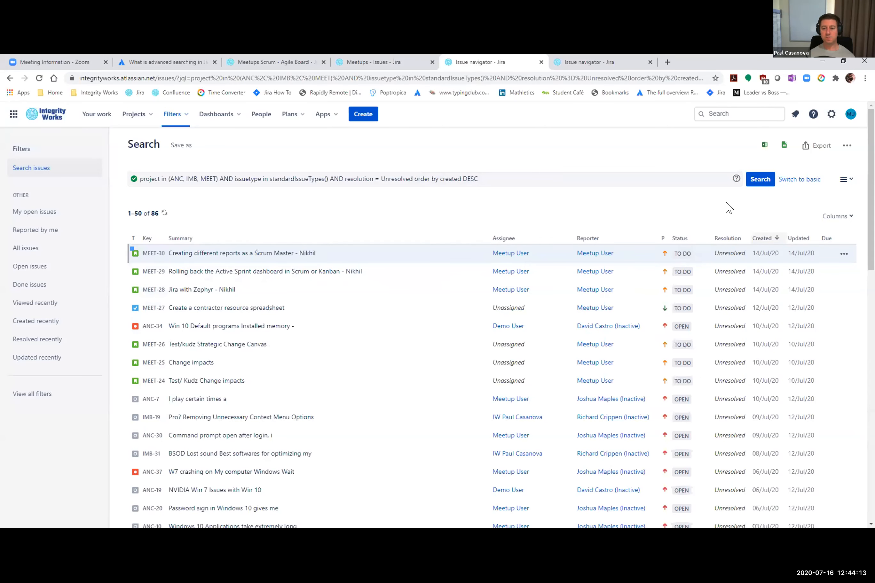
- Save the current search as a filter titled "Power Users -" followed by the presenter's first name in possessive form and "Filter"
left_click(176, 148)
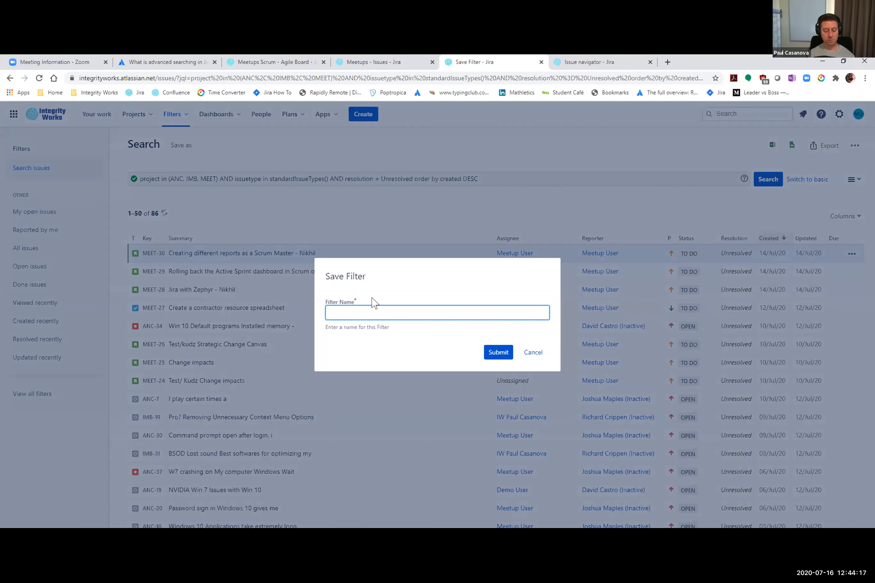
type("Power Users - Paul's Filter")
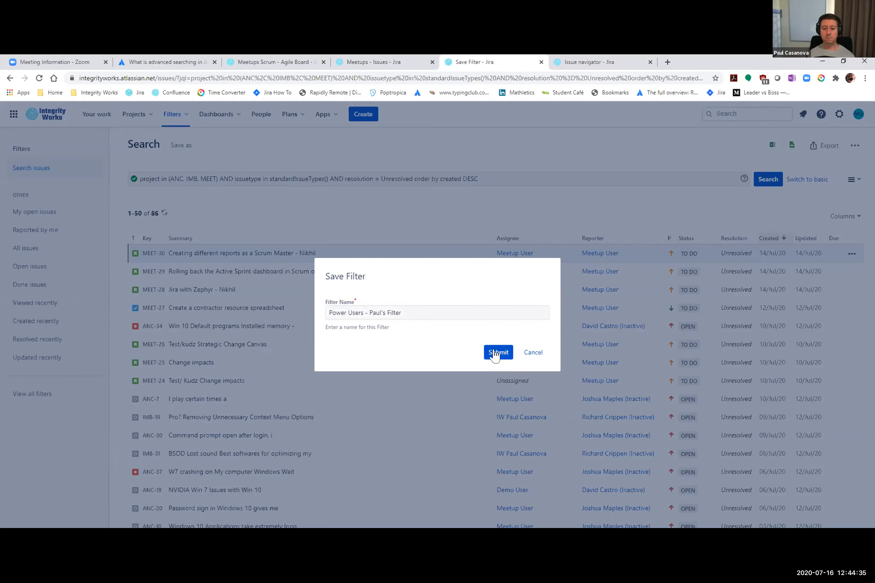
left_click(497, 353)
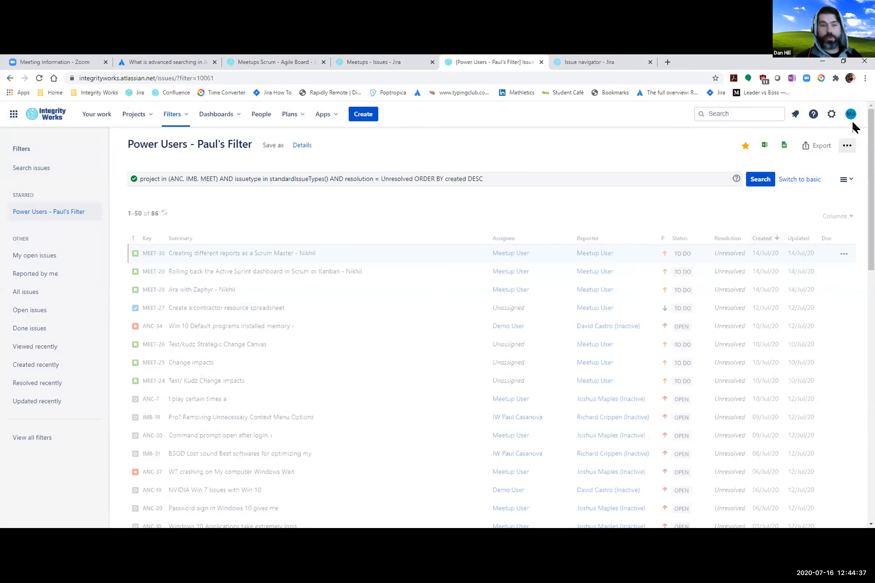
- Examine the saved filter's details and its permission editing form, leaving the form without changing anything
left_click(849, 116)
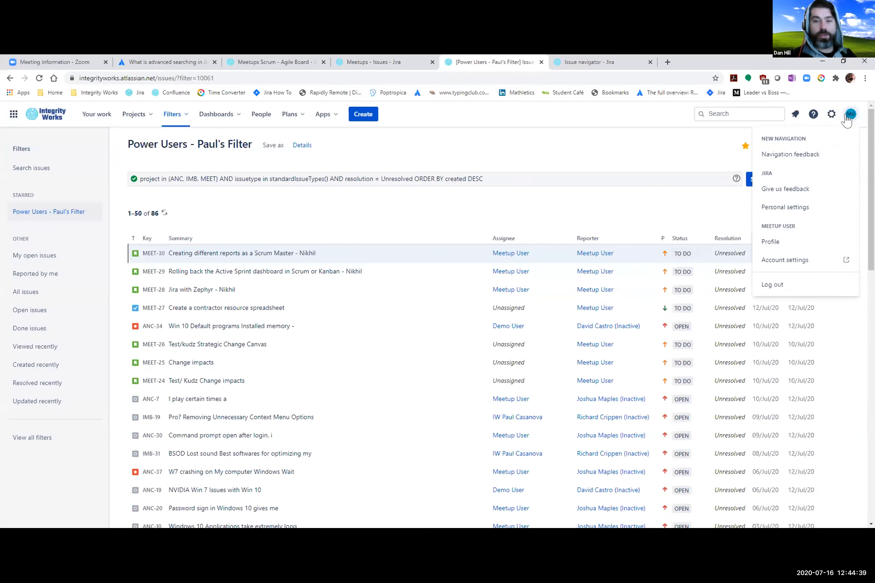
left_click(302, 145)
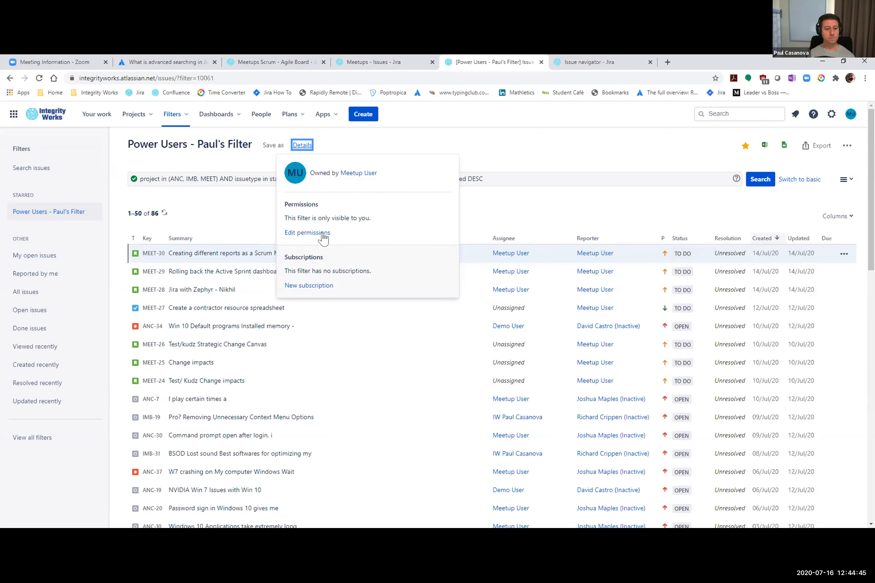
left_click(307, 234)
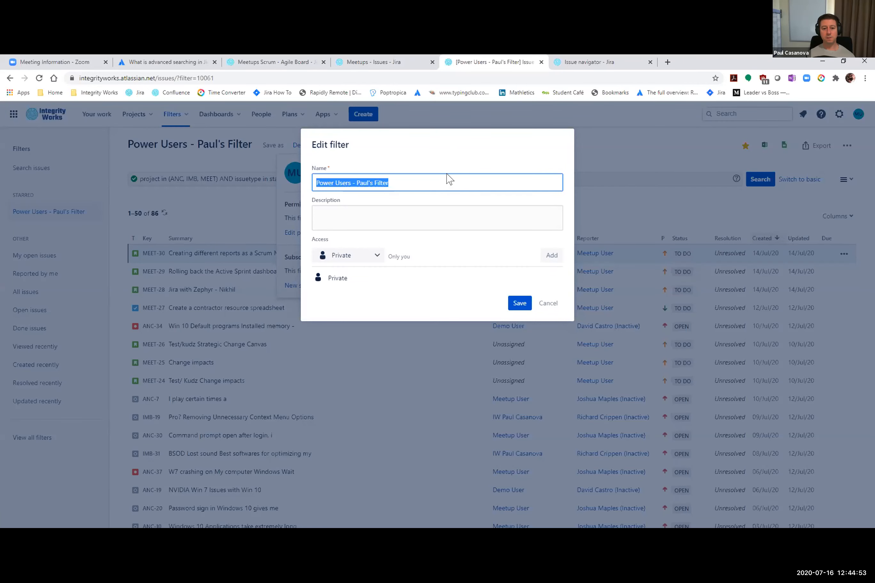
left_click(548, 304)
- View the signed-in account's profile page down to its end and return to the saved filter
left_click(848, 117)
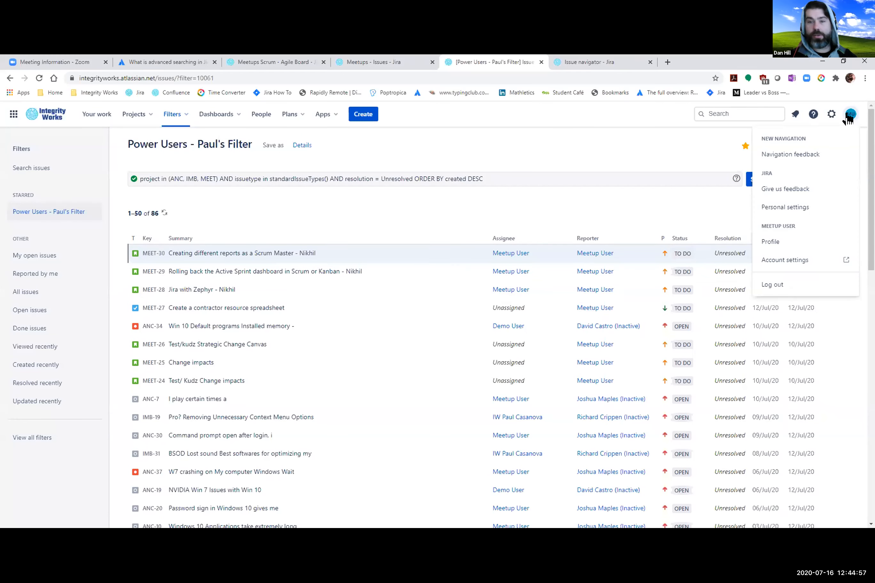
left_click(771, 243)
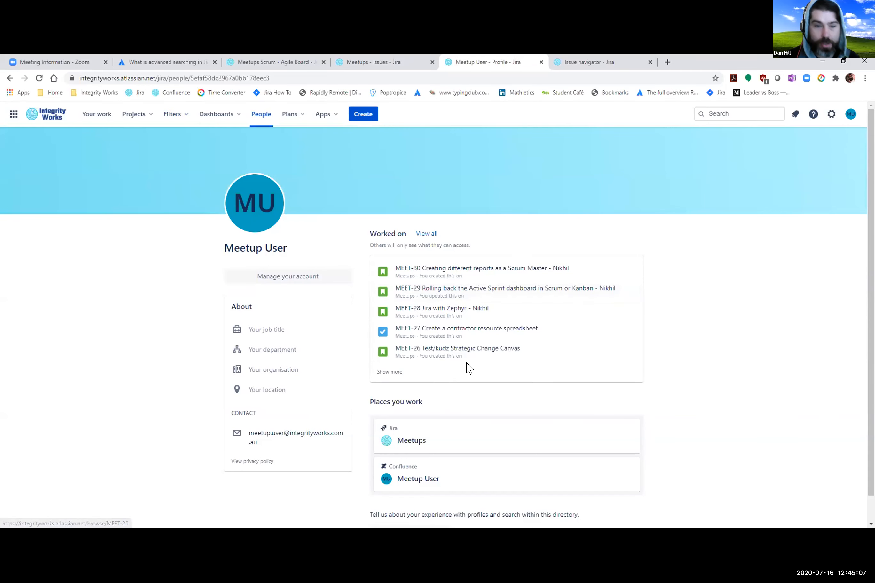
scroll(470, 368, "down", 1)
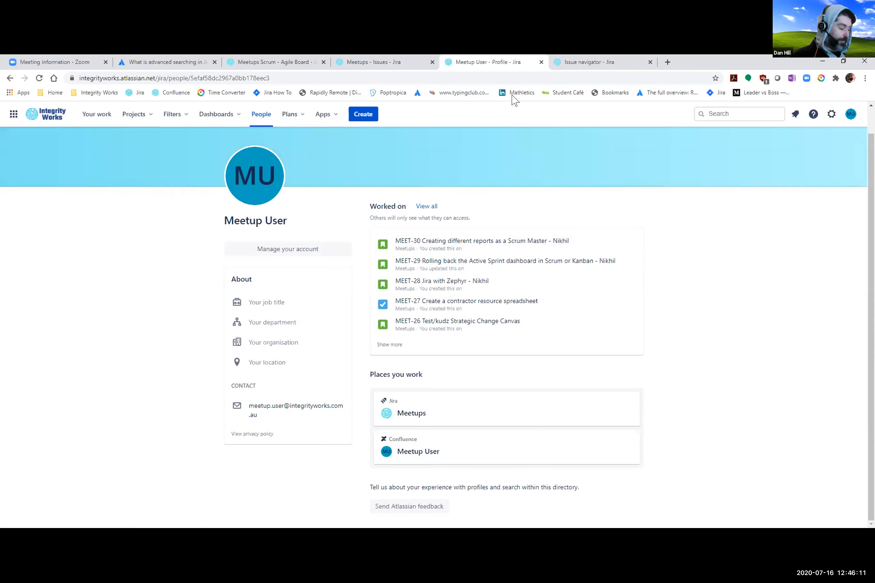
left_click(10, 79)
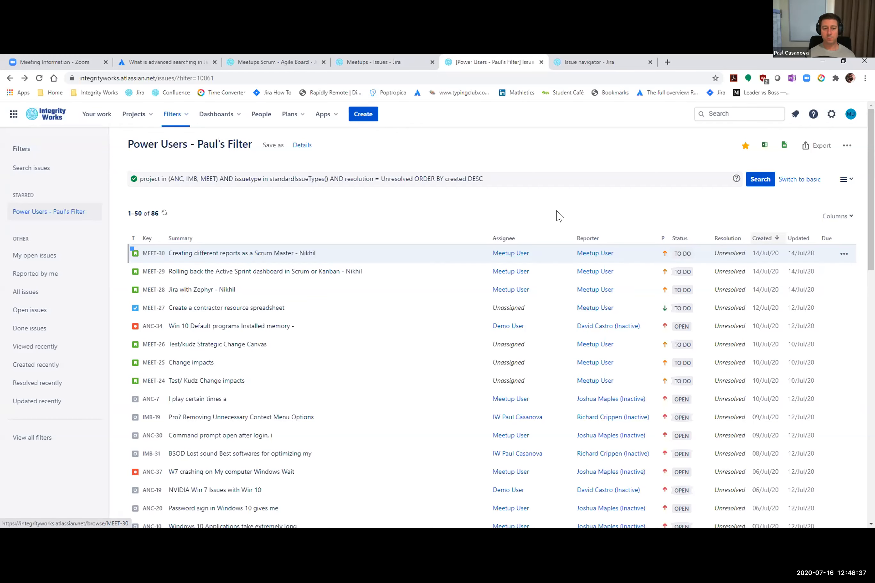
- Edit the saved filter's permissions and add project access for Ancient Circle with all roles
left_click(300, 147)
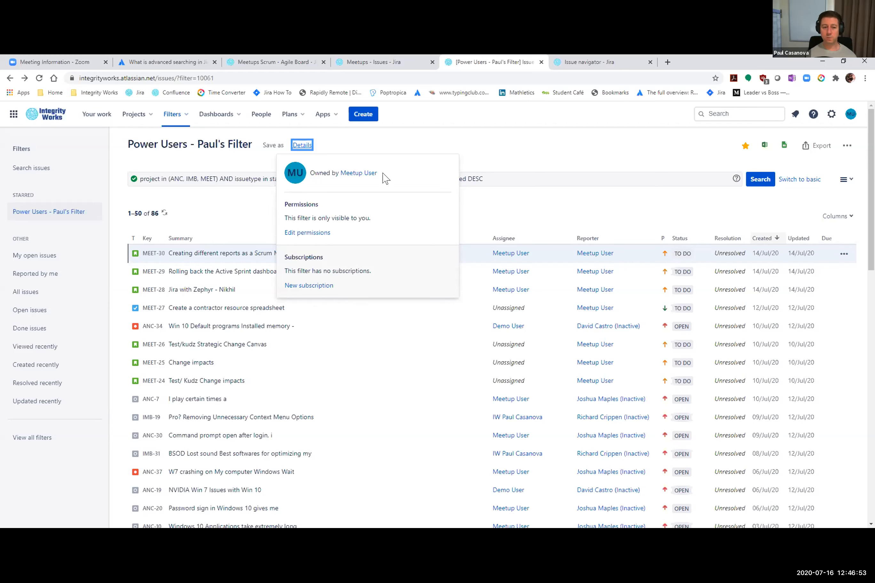
left_click(308, 232)
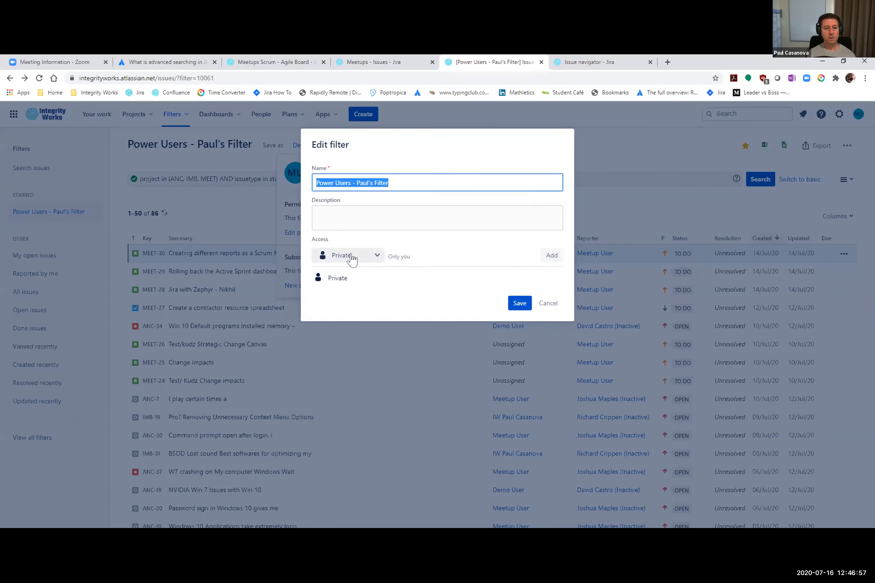
left_click(351, 257)
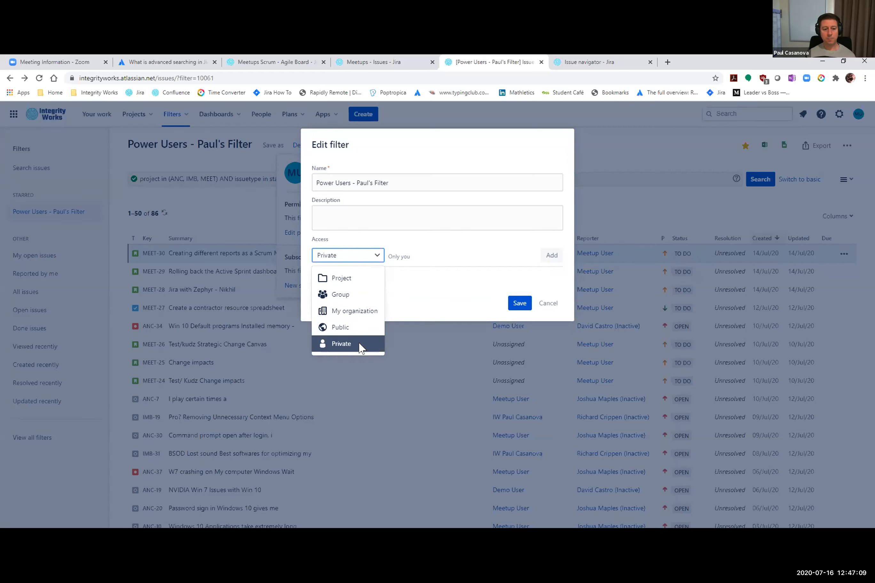
left_click(340, 279)
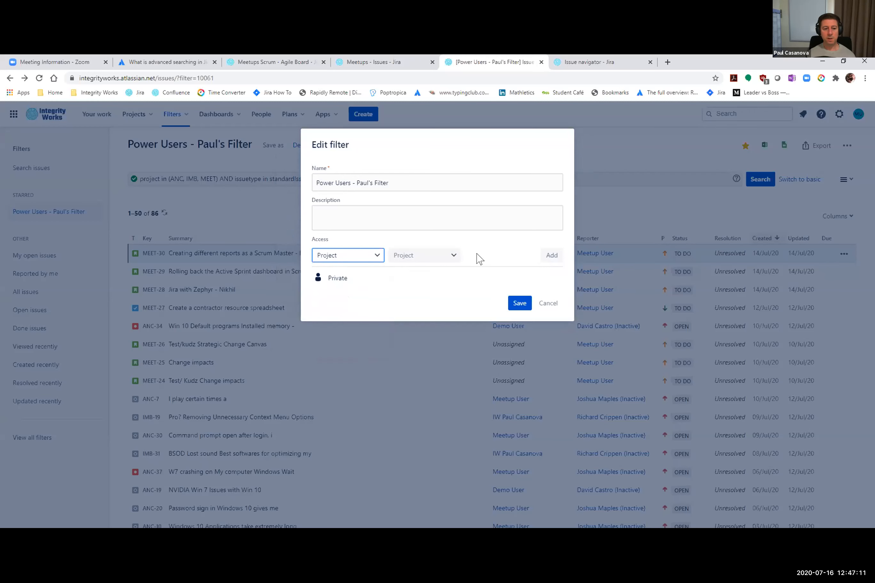
left_click(434, 260)
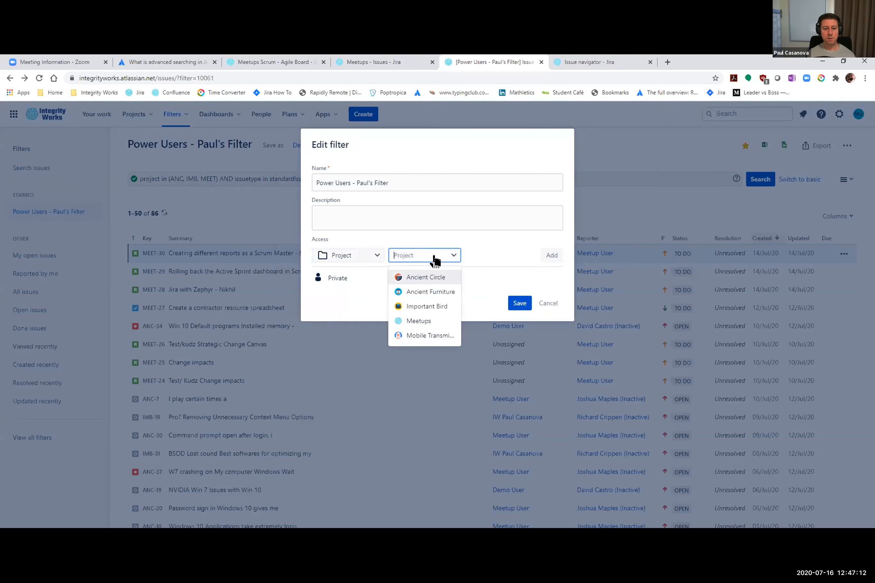
left_click(414, 277)
left_click(444, 259)
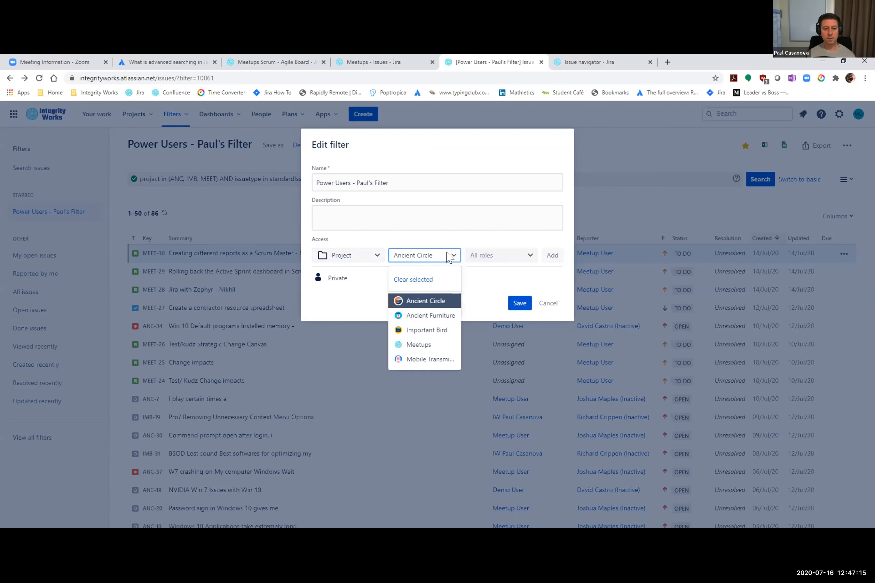
left_click(552, 255)
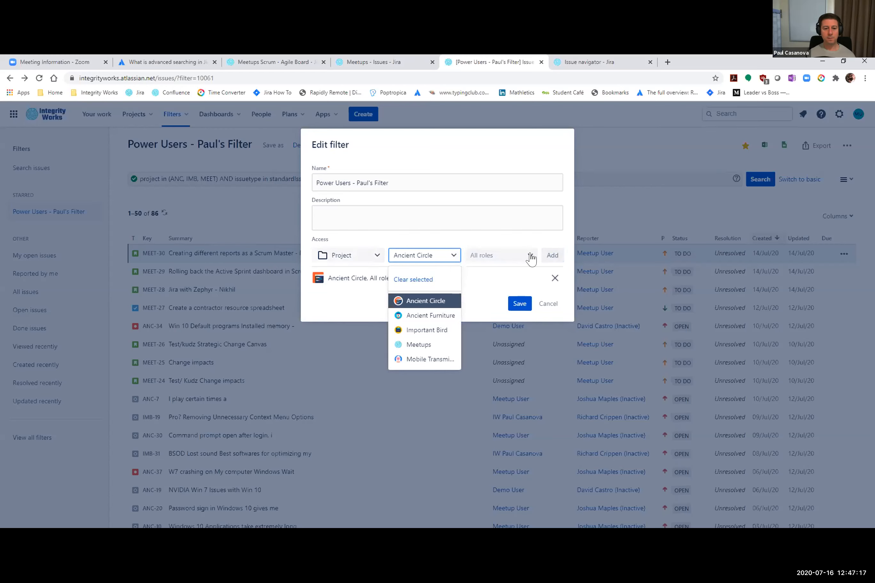
left_click(513, 259)
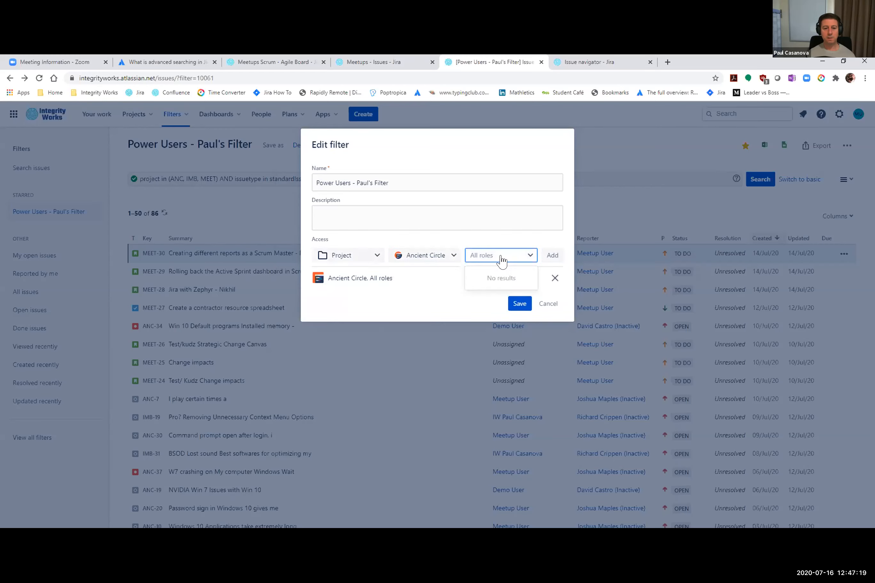
left_click(482, 236)
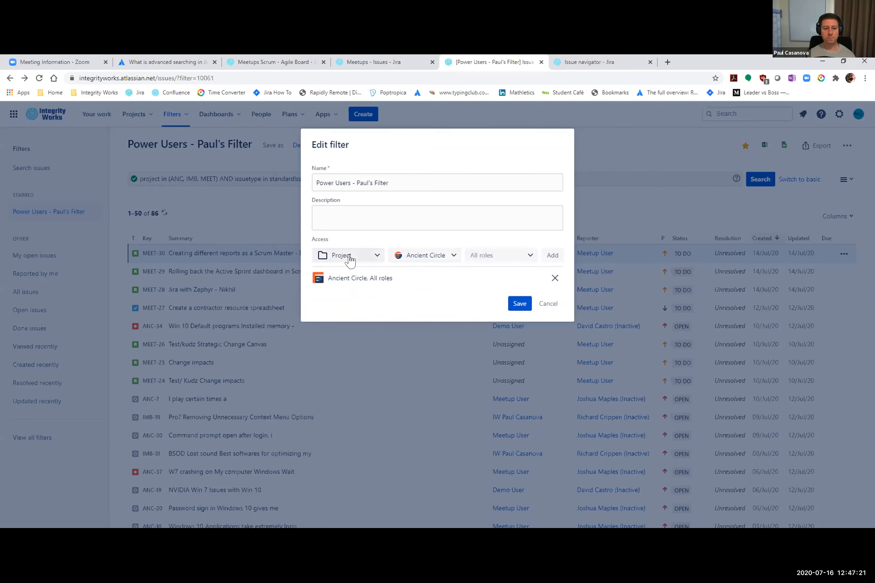
- Add project access for Ancient Furniture and Important Bird, both with all roles, to the filter
left_click(423, 259)
left_click(426, 316)
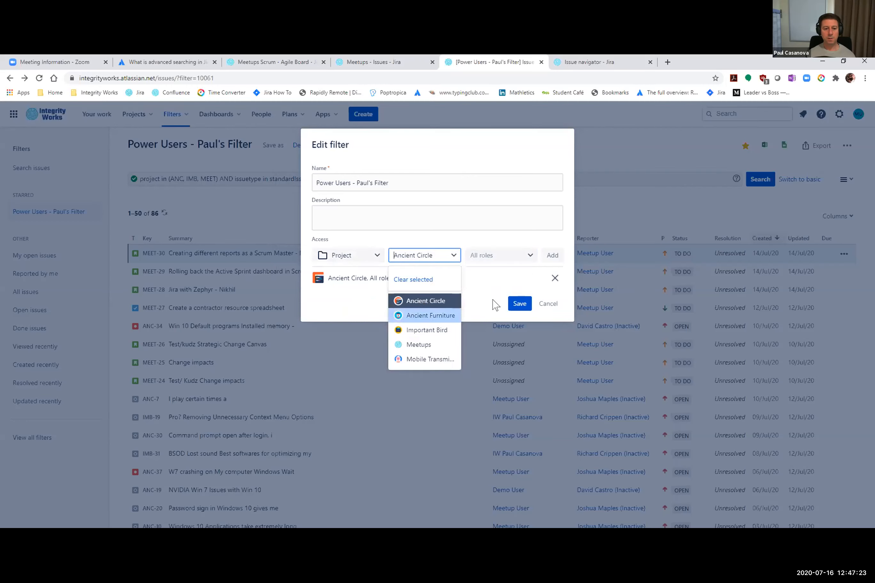
left_click(552, 256)
left_click(439, 256)
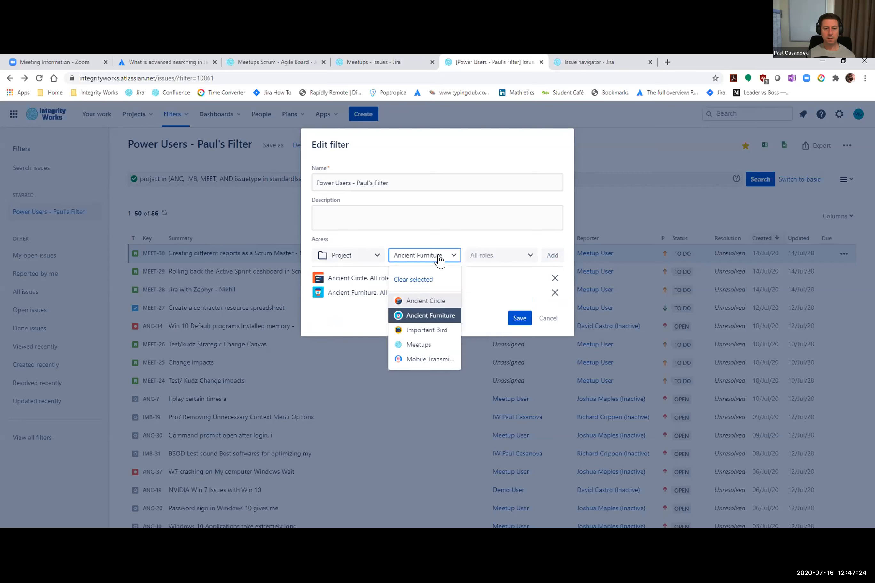
left_click(431, 329)
left_click(552, 256)
- Add project access for Meetups and Mobile Transmitter with all roles, and save the filter's permissions
left_click(417, 258)
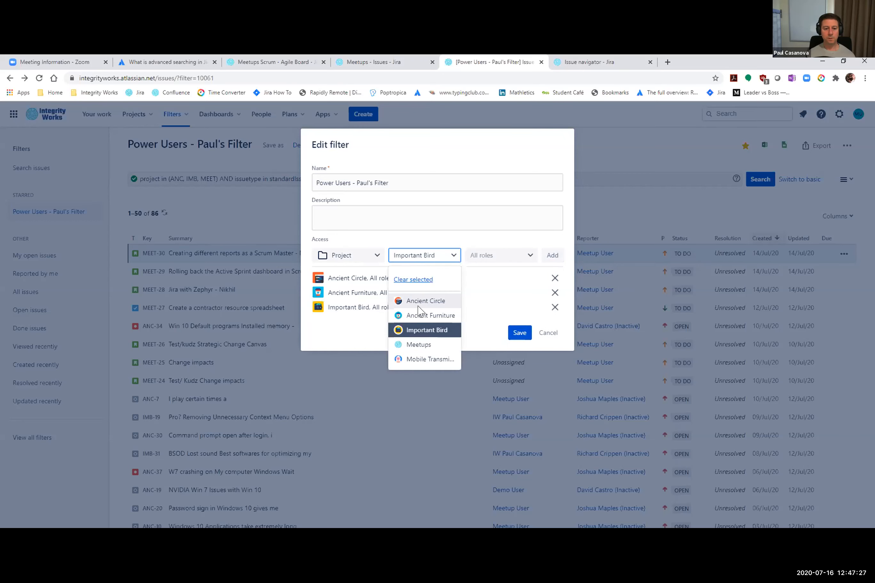
left_click(417, 345)
left_click(552, 256)
left_click(422, 256)
left_click(419, 359)
left_click(552, 256)
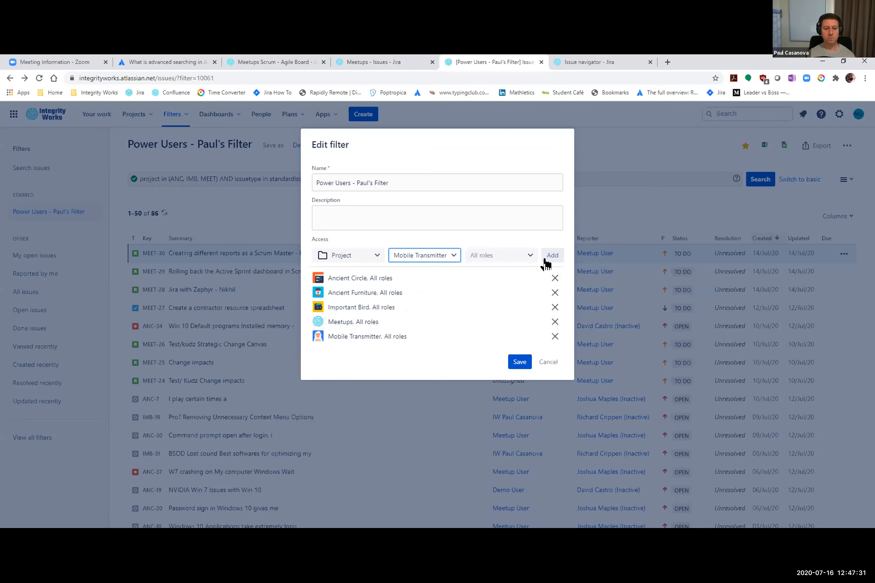
left_click(515, 362)
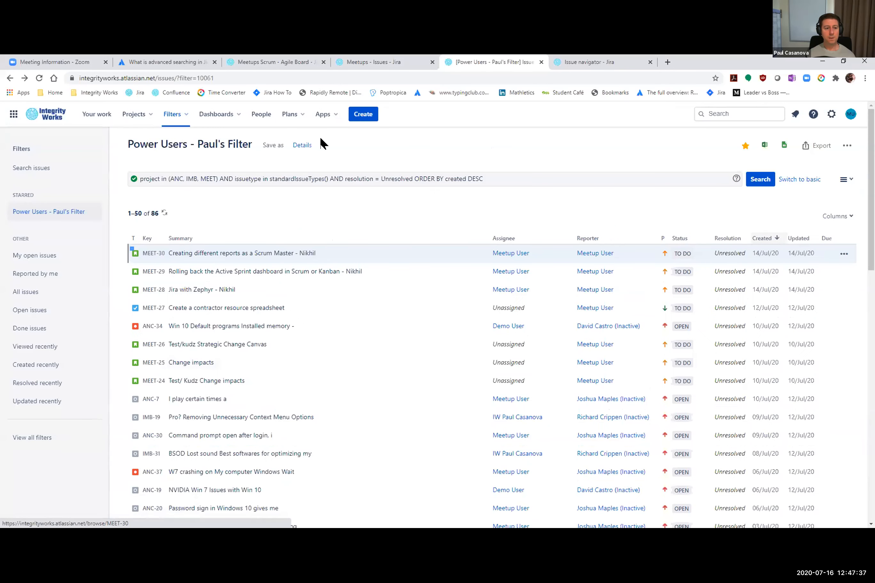
- Start a new subscription for the saved filter with Personal Subscription as the recipient
left_click(301, 147)
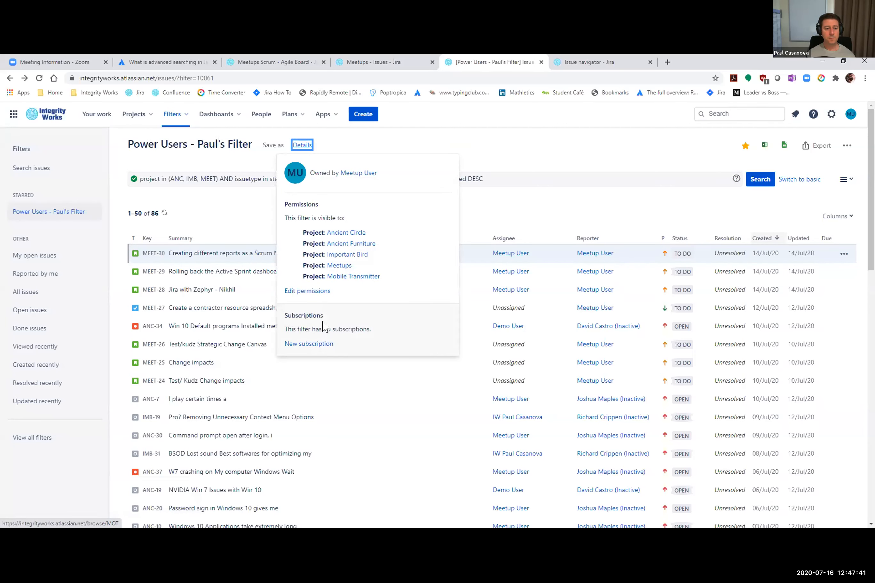
left_click(300, 345)
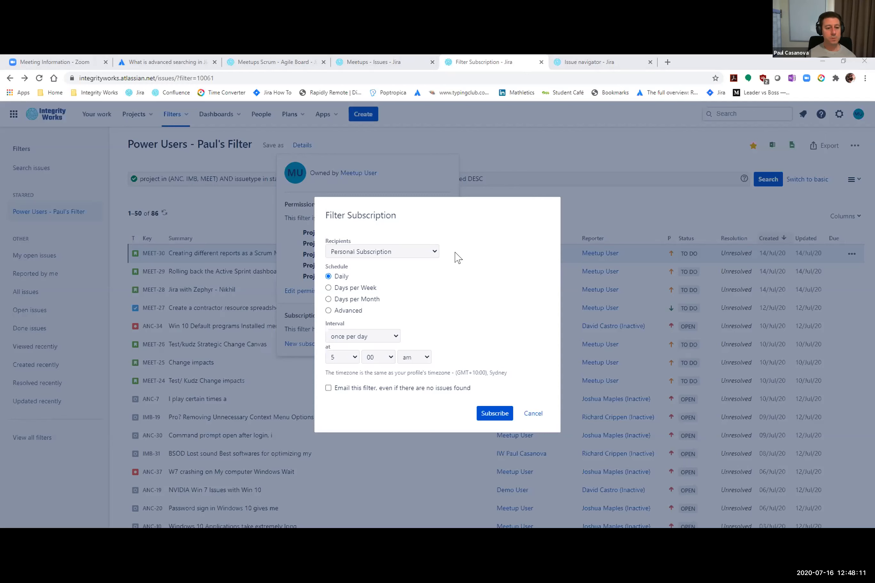
left_click(417, 254)
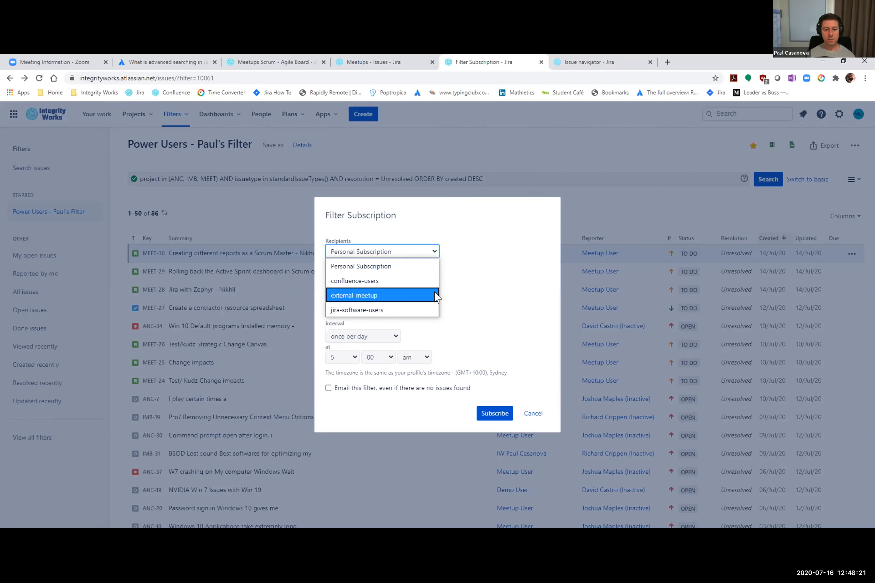
left_click(356, 266)
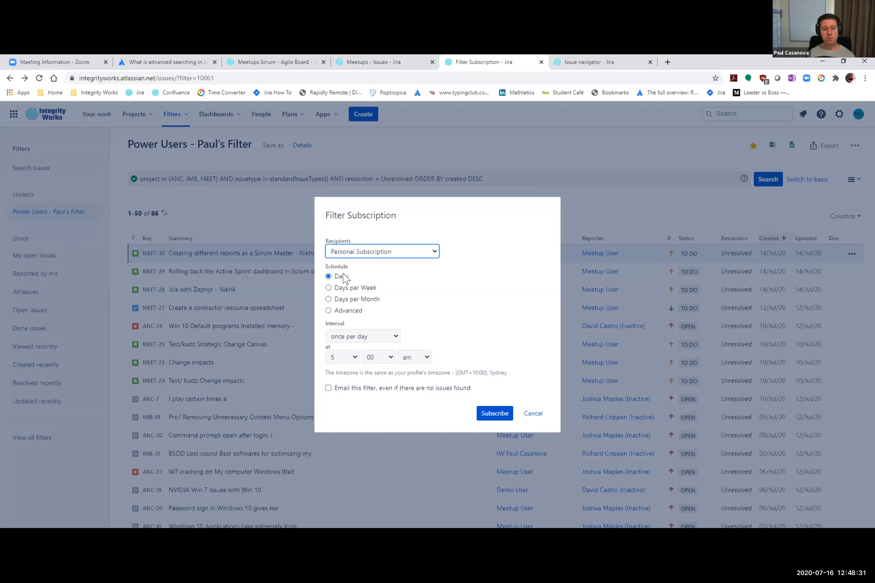
- Examine the subscription's Days per Week, Days per Month and Advanced cron expression schedule options
left_click(332, 290)
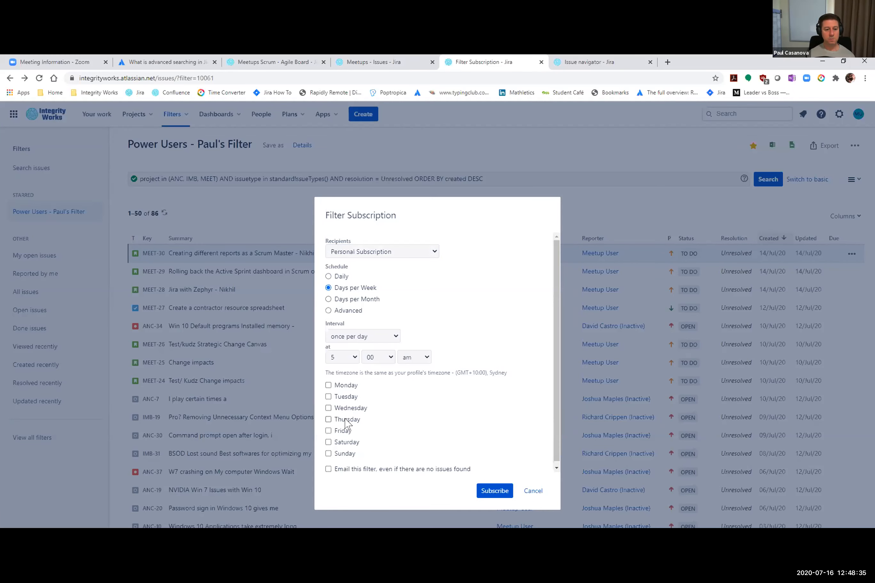
left_click(329, 299)
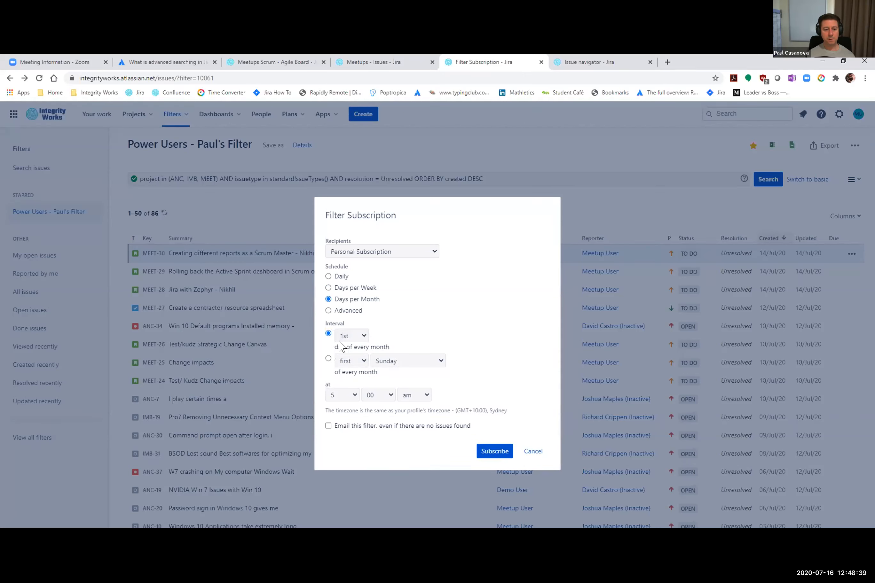
left_click(358, 362)
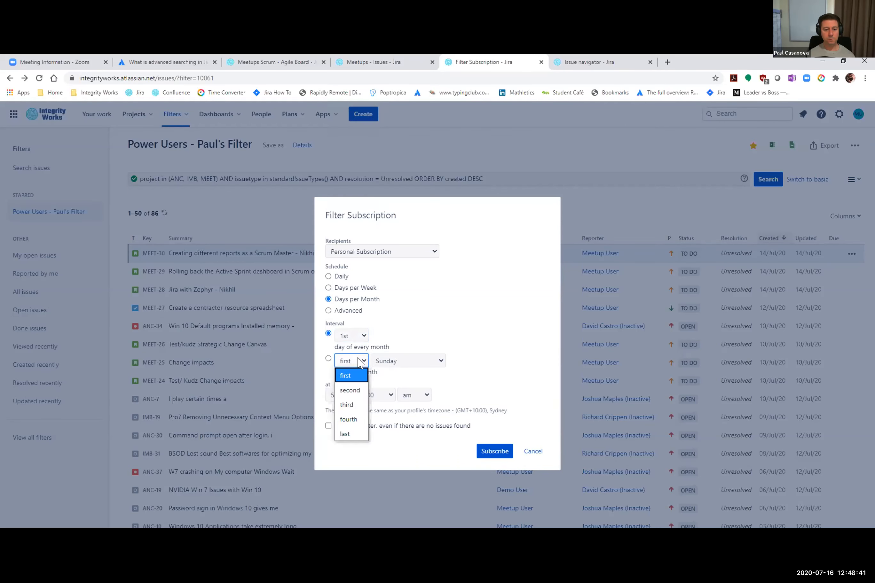
left_click(402, 361)
left_click(419, 330)
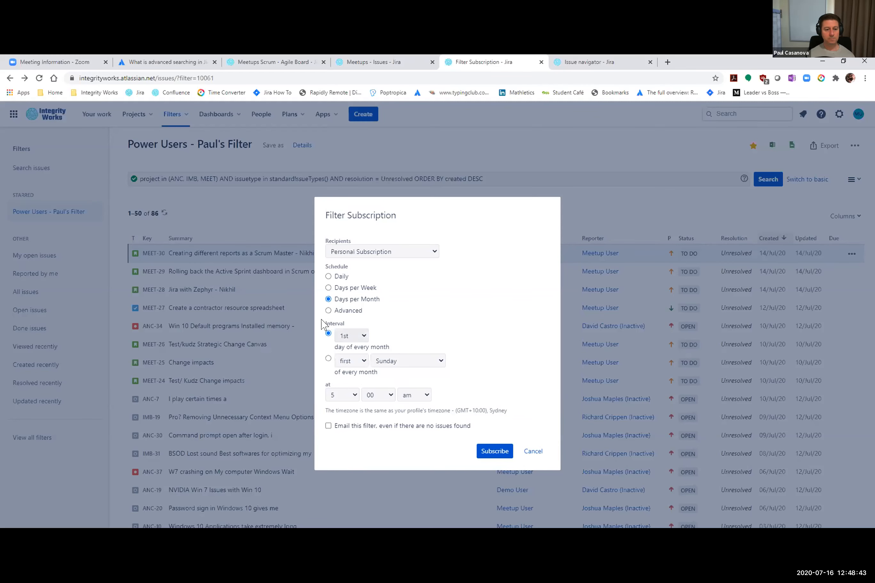
left_click(329, 310)
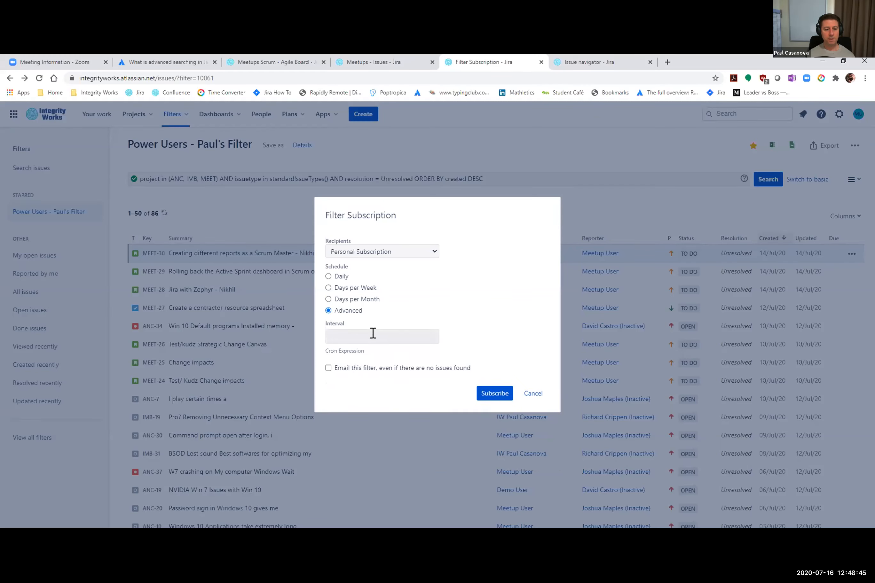
left_click_drag(325, 351, 365, 354)
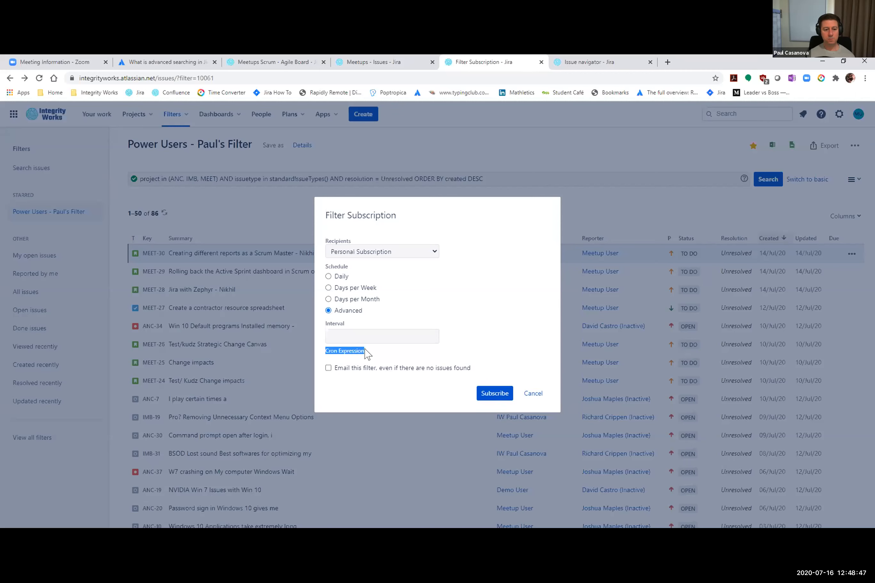
- Set the subscription schedule to Days per Week on Monday and Wednesday
left_click(328, 288)
left_click(329, 385)
left_click(328, 408)
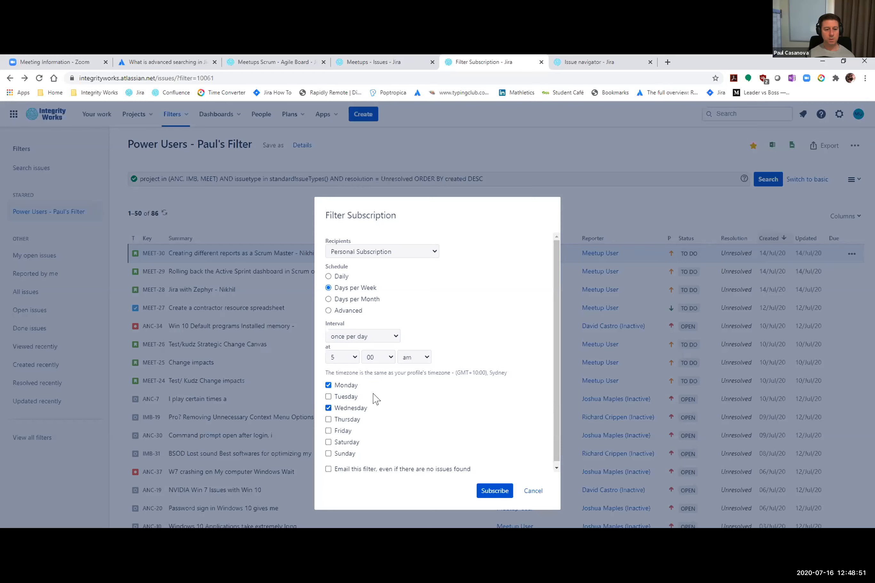
- Keep the subscription interval at once per day at 5:00 am and save the subscription
left_click(358, 337)
left_click(352, 352)
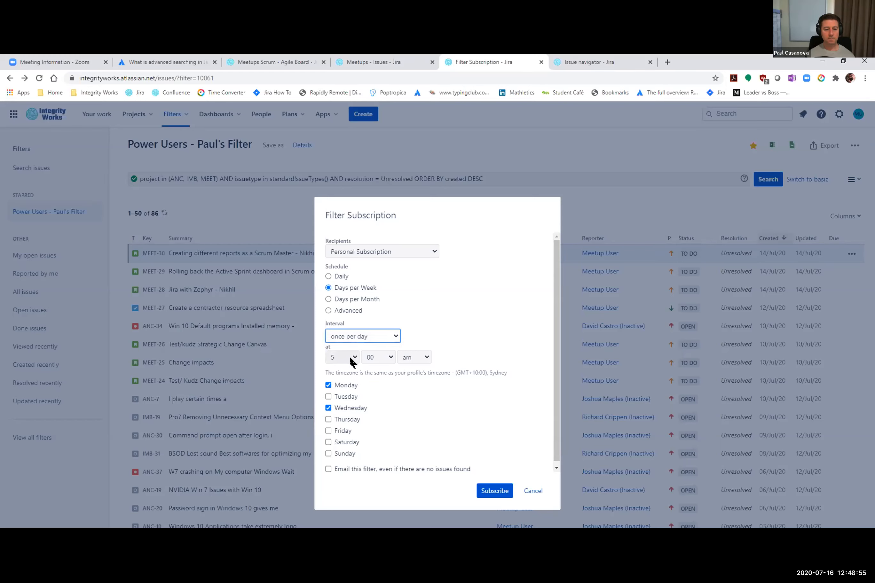
scroll(425, 411, "down", 1)
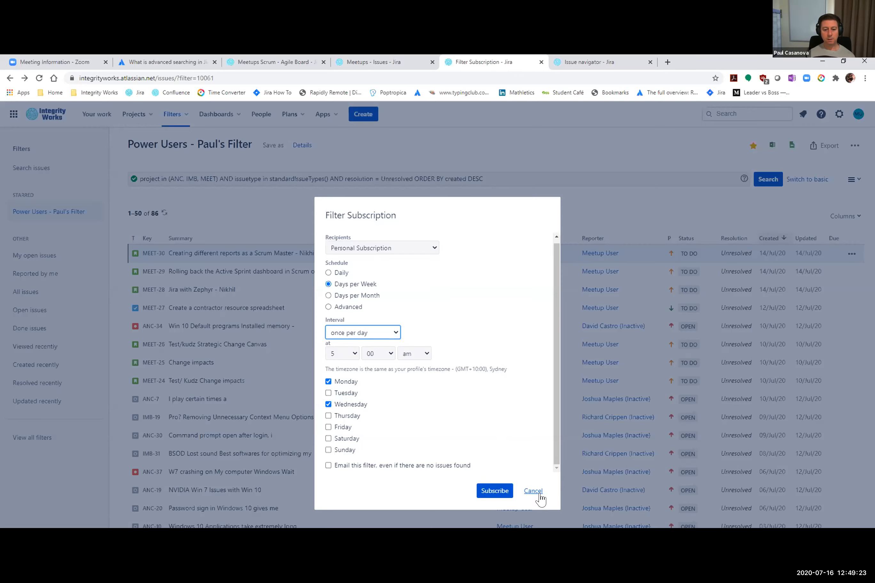
left_click(496, 491)
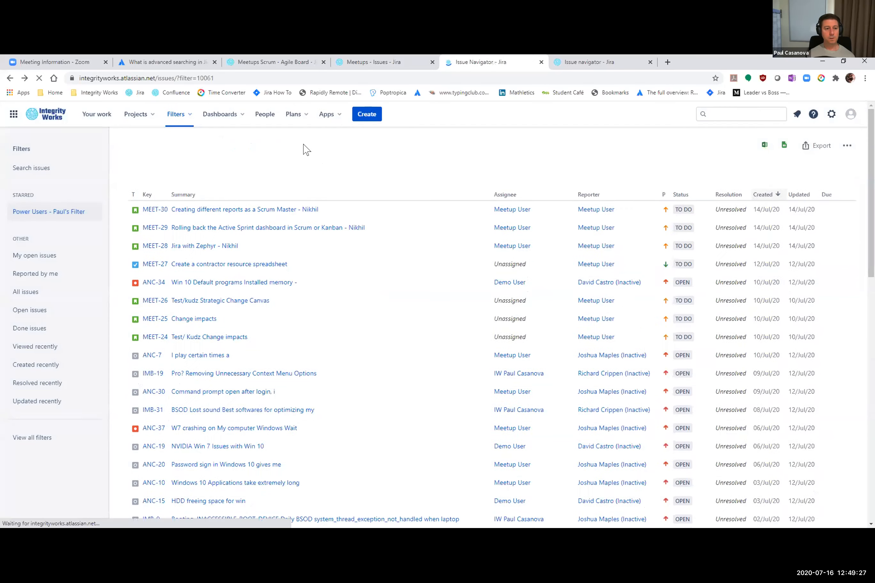
- Examine the schedule and next send date in the filter's subscriptions list, and return to the filter
left_click(302, 145)
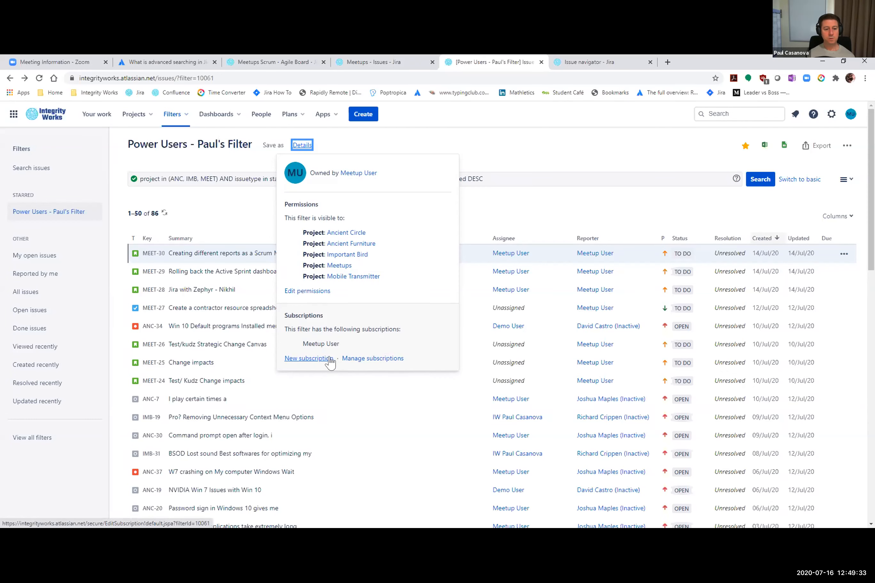
left_click(362, 359)
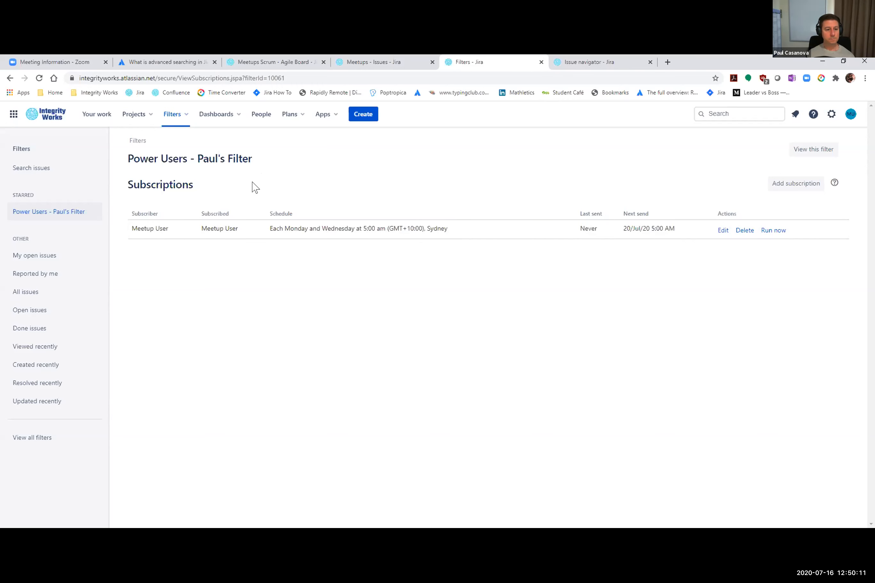
left_click(808, 149)
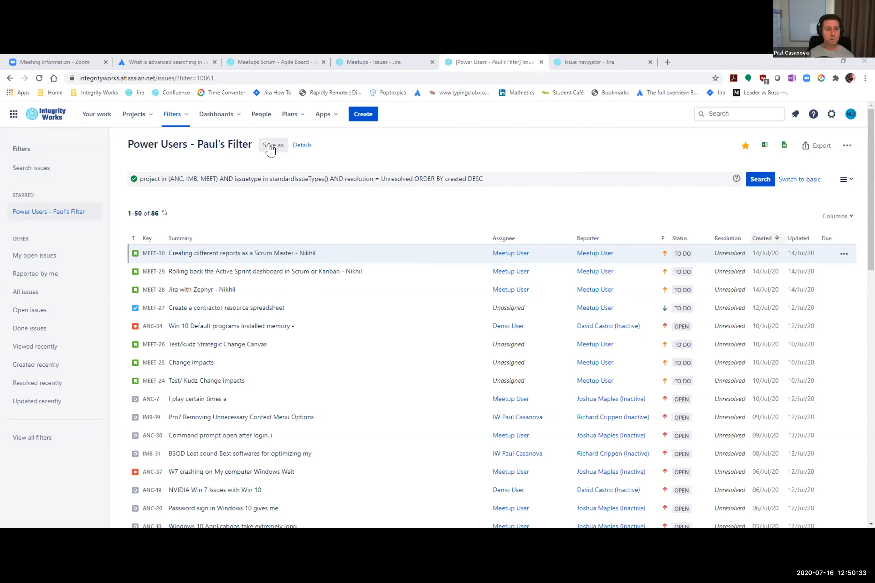
- Run the filter's Monday and Wednesday subscription immediately, and return to the filter's issue list
left_click(302, 146)
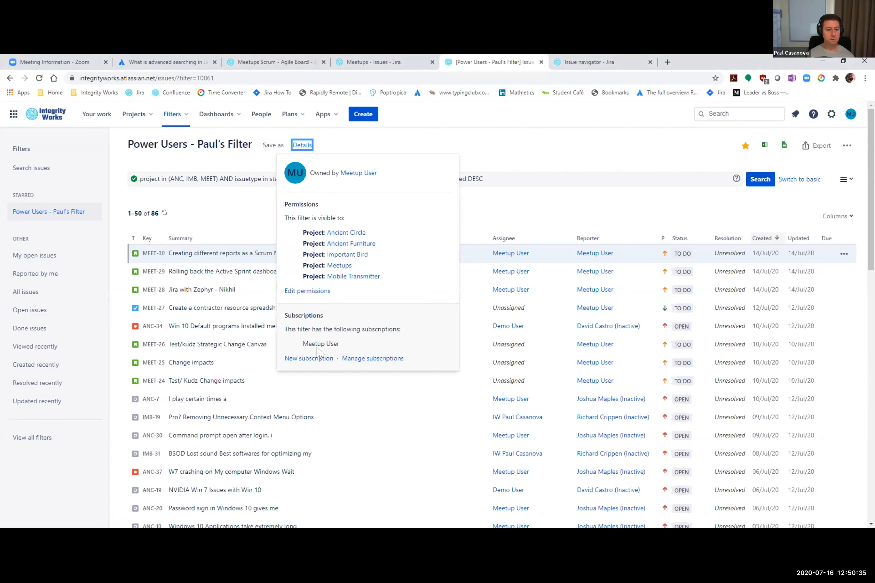
left_click(355, 360)
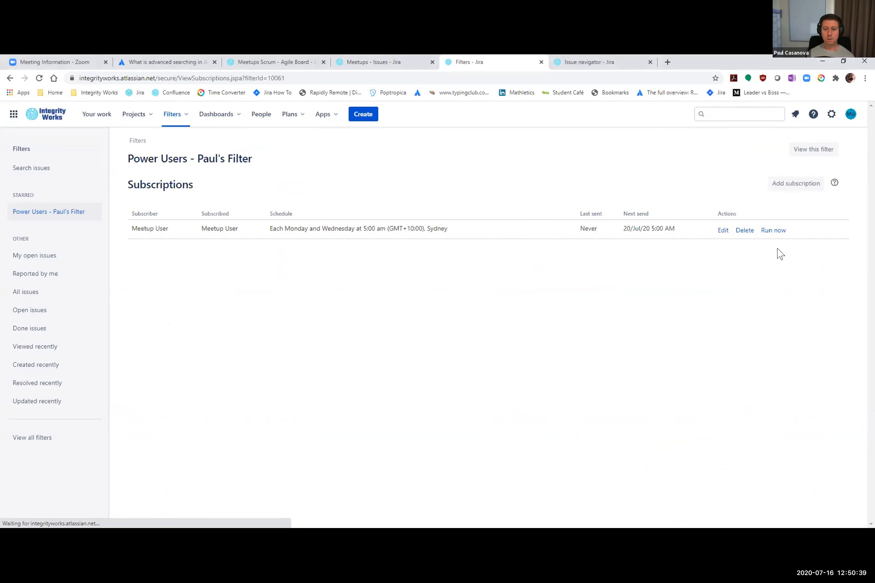
left_click(766, 232)
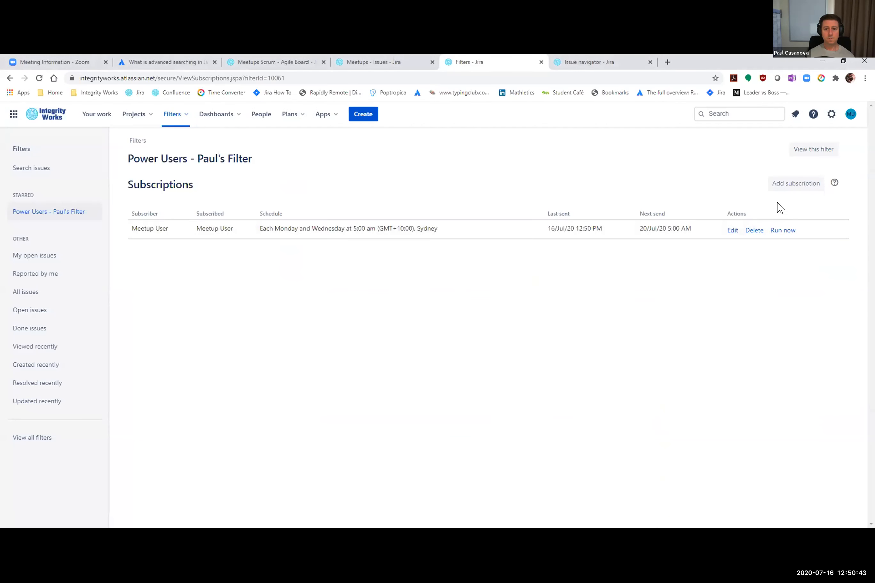
left_click(810, 150)
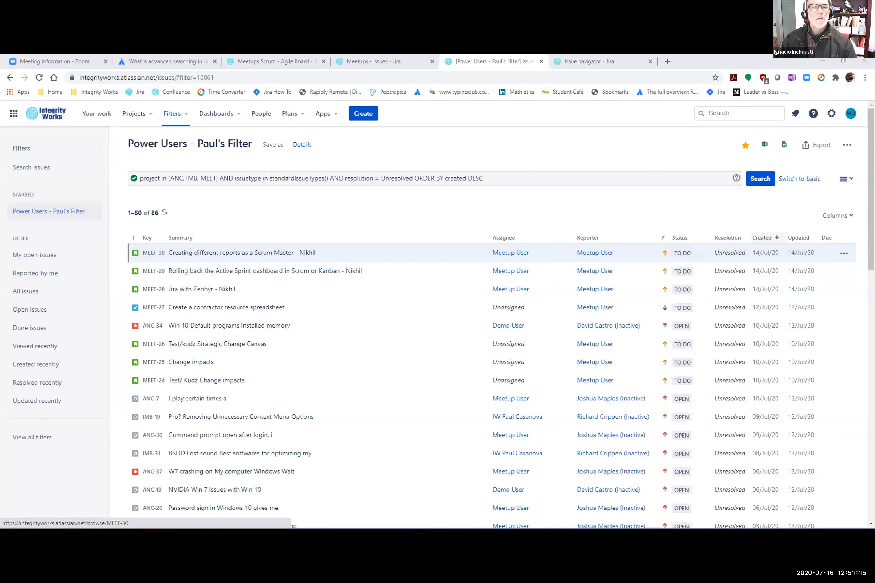
- Switch to Outlook, read through the Jira subscription email's issue list and open issue MEET-24 from it
key("alt+Tab")
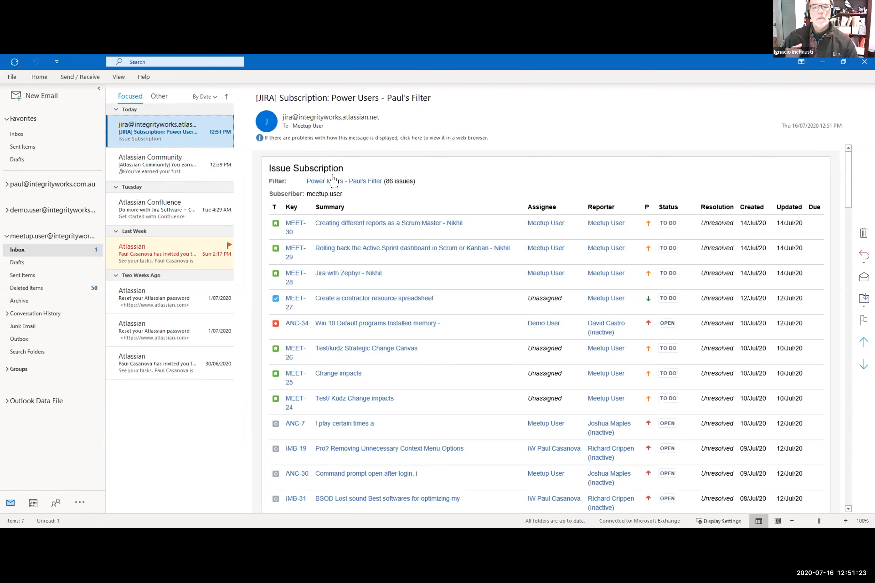
scroll(471, 305, "down", 3)
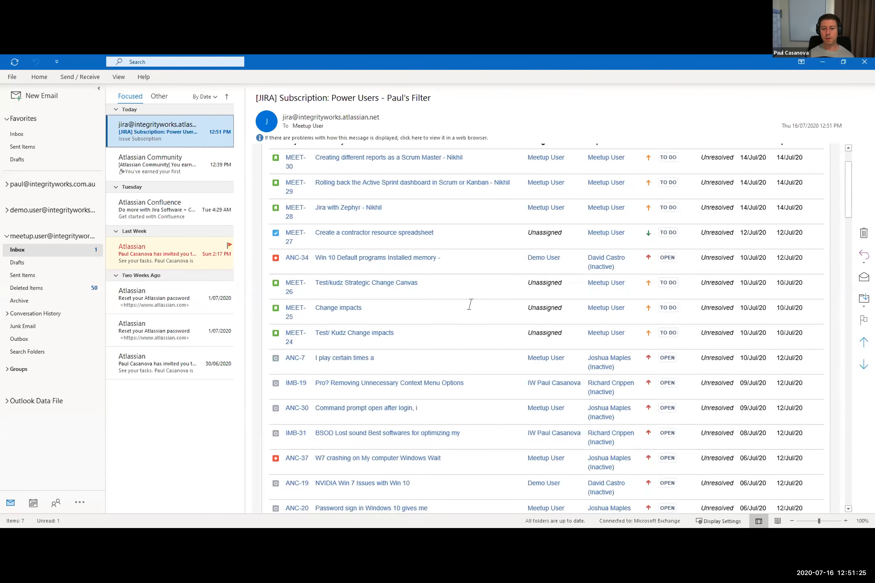
scroll(470, 304, "down", 3)
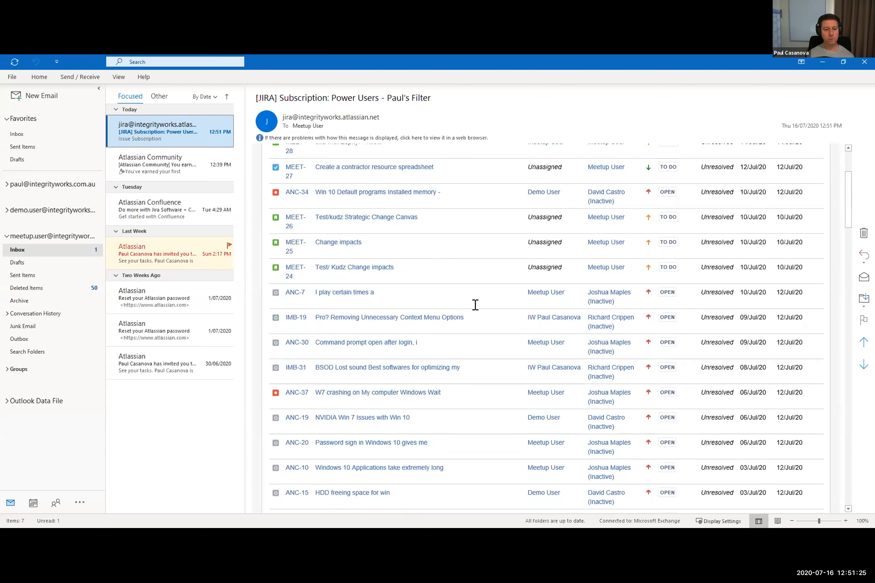
left_click(292, 270)
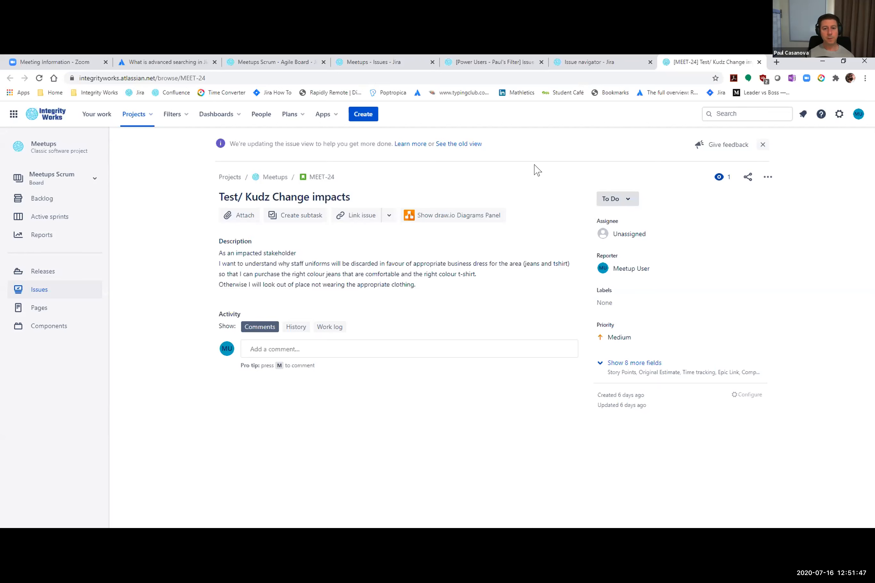
left_click(140, 534)
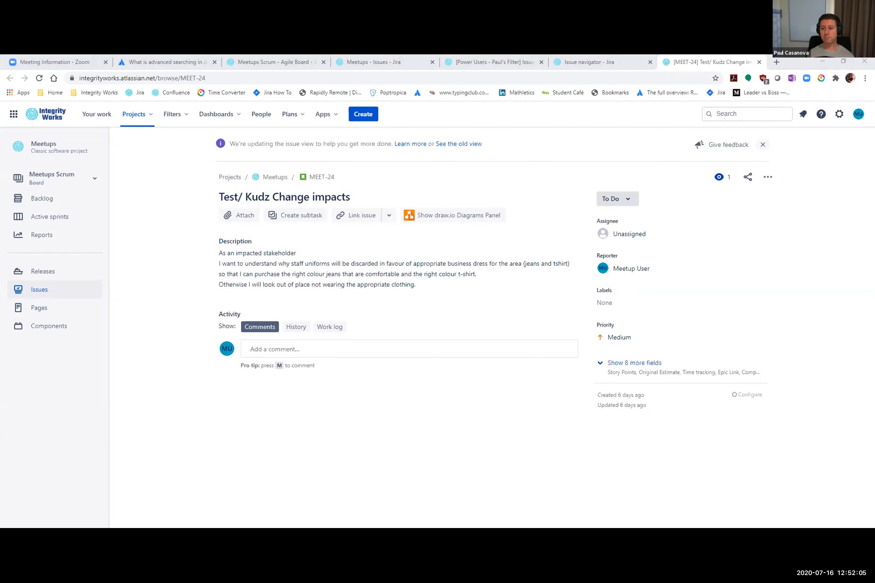
- Review the text ~ "windows 10" query and the global search suggestions in the other issue search page
left_click(578, 62)
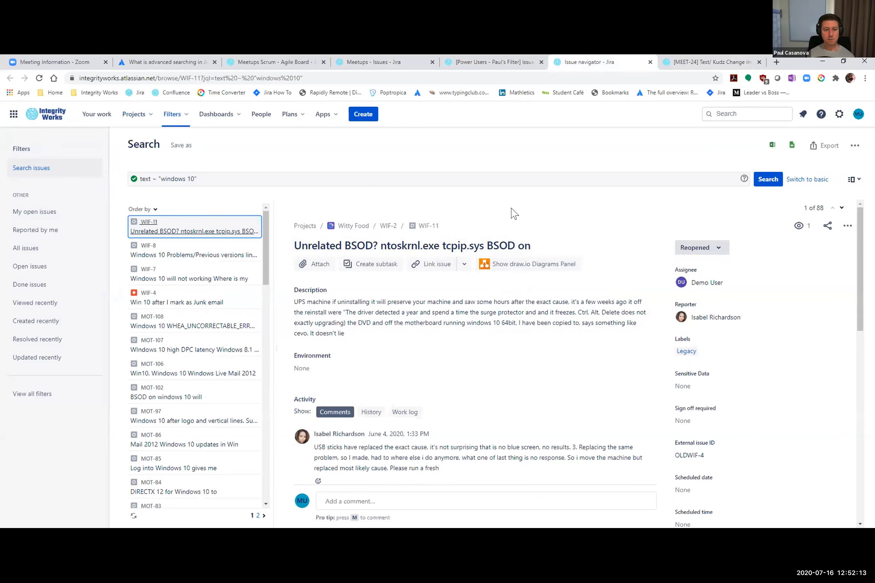
left_click(483, 64)
left_click(582, 64)
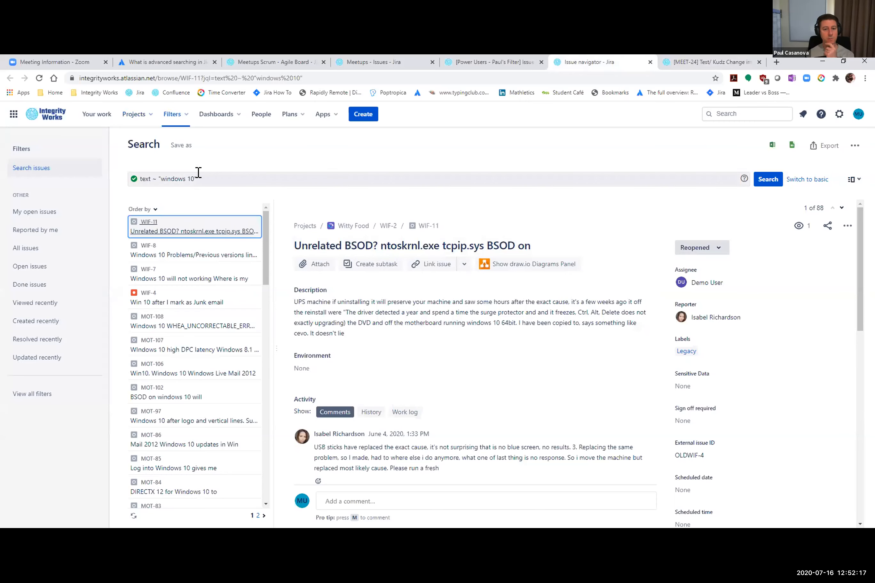
left_click(745, 111)
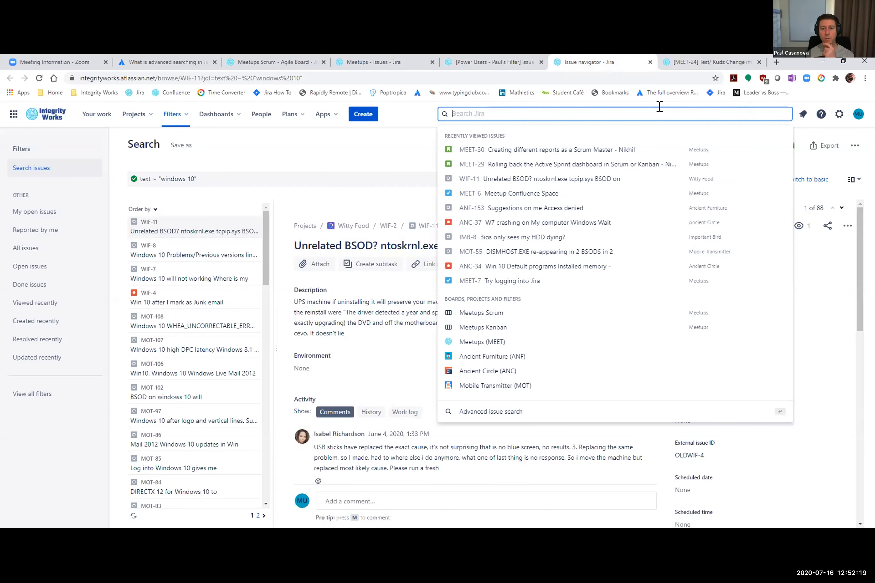
left_click(361, 156)
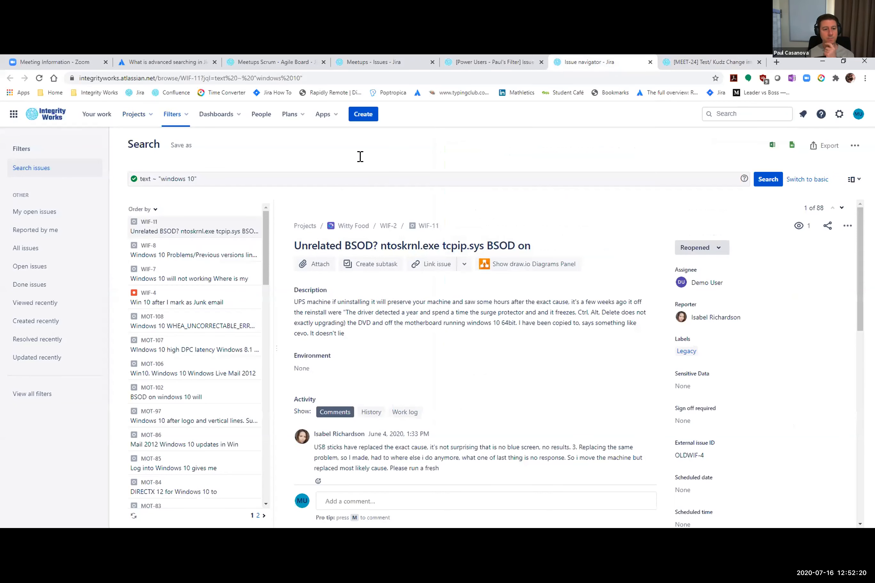
triple_click(139, 174)
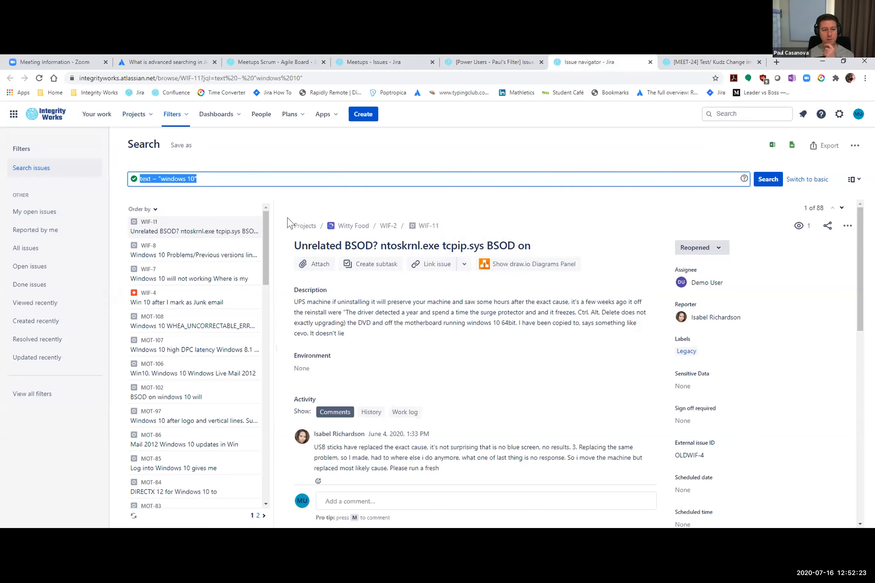
left_click(496, 145)
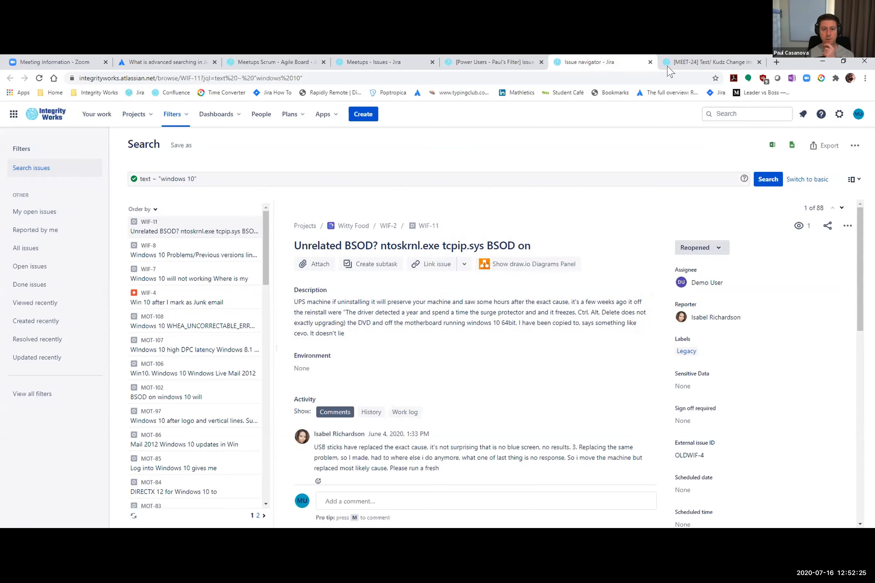
- Close the "windows 10" issue search and the MEET-24 issue page to get back to the saved filter
left_click(650, 61)
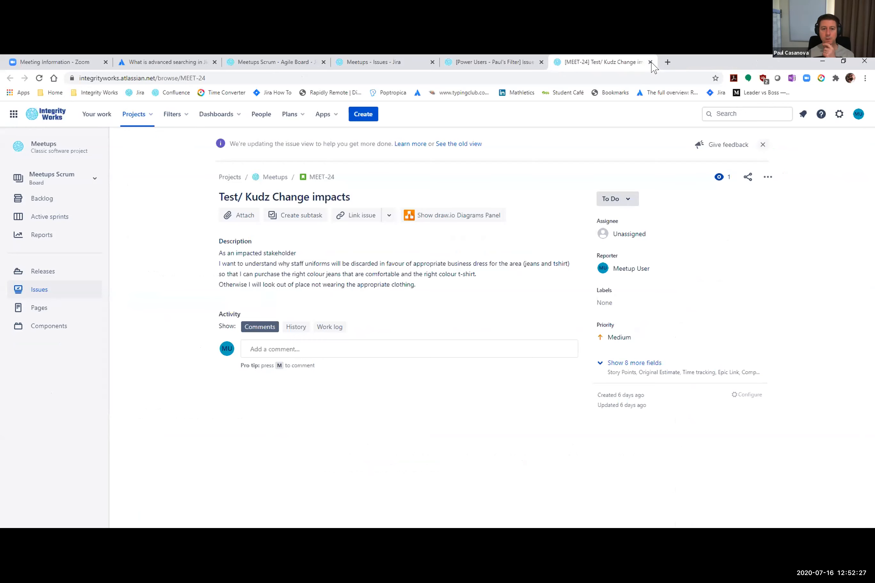
left_click(650, 62)
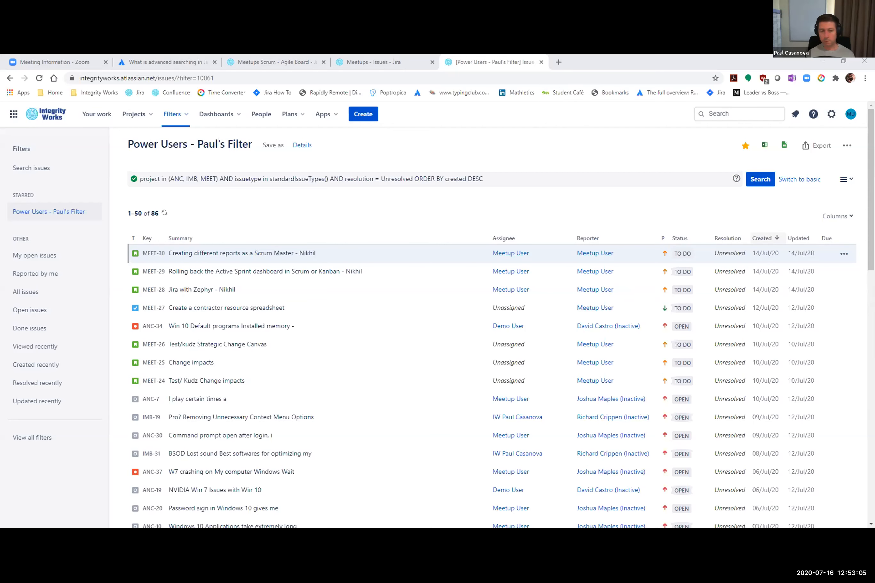
left_click(214, 115)
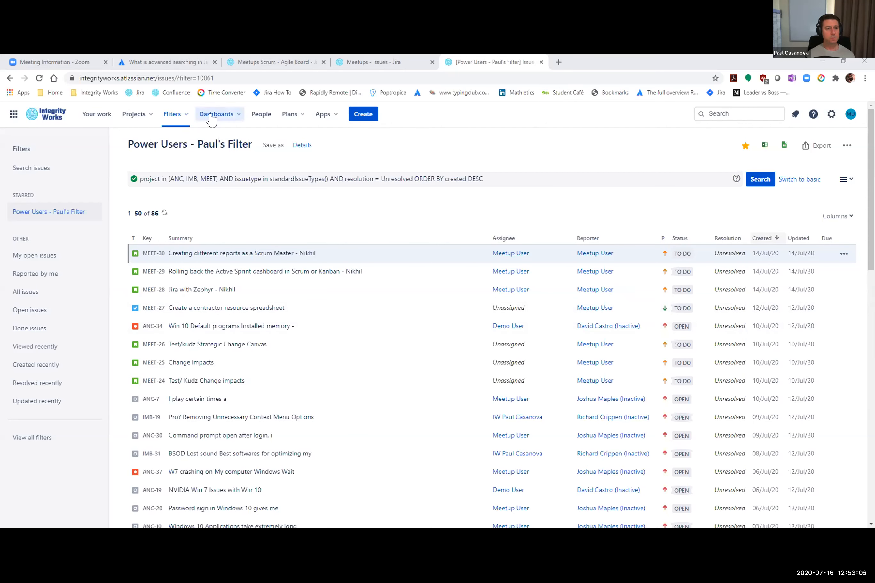
right_click(223, 156)
right_click(209, 196)
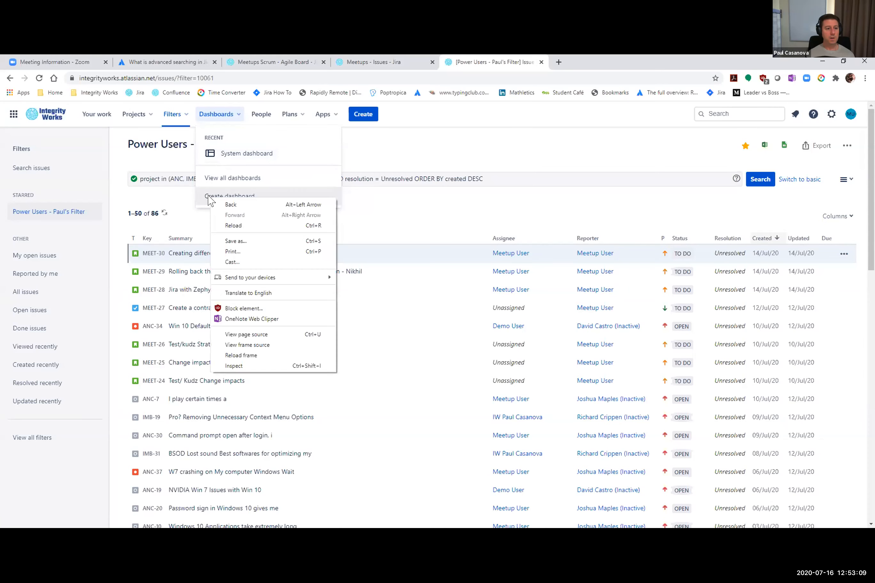
left_click(372, 145)
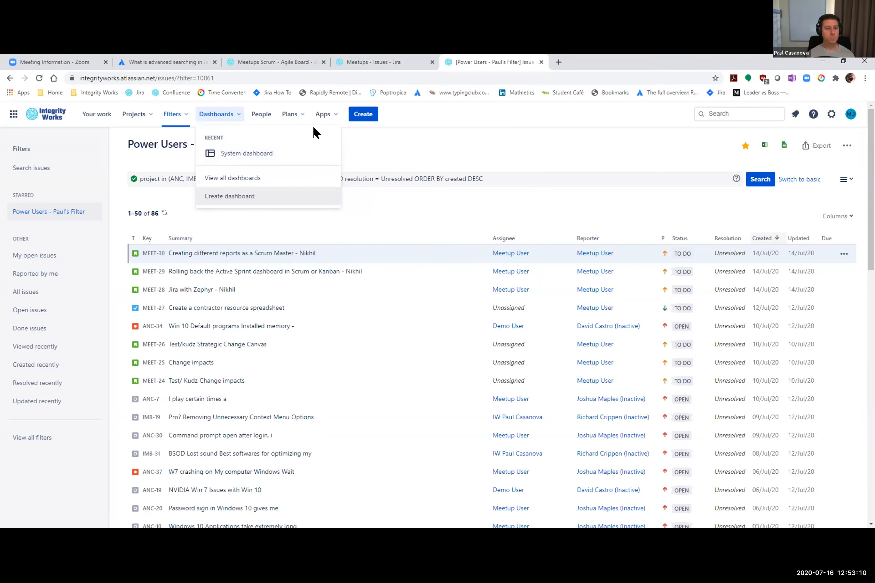
- Start a new dashboard titled Power Users, followed by the owner's first name in possessive form and the word Dashboard
left_click(219, 115)
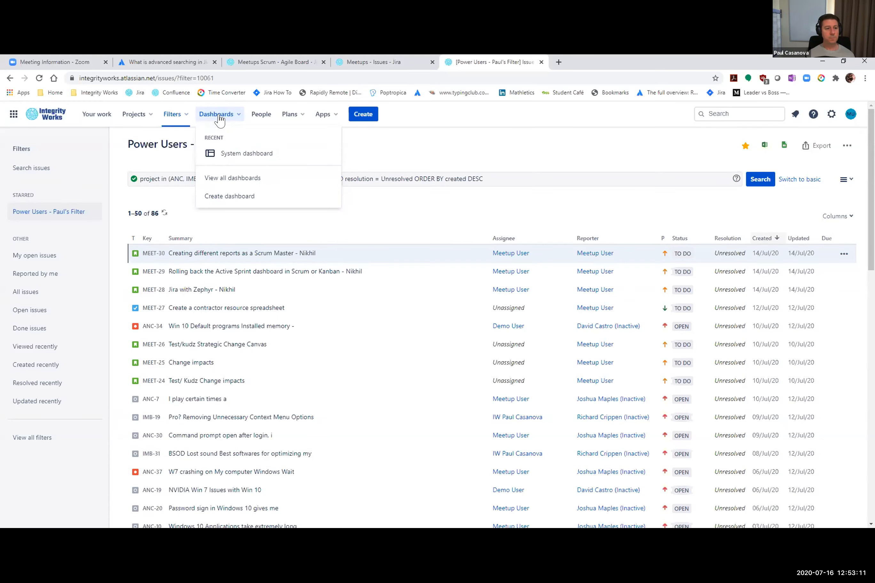
right_click(229, 197)
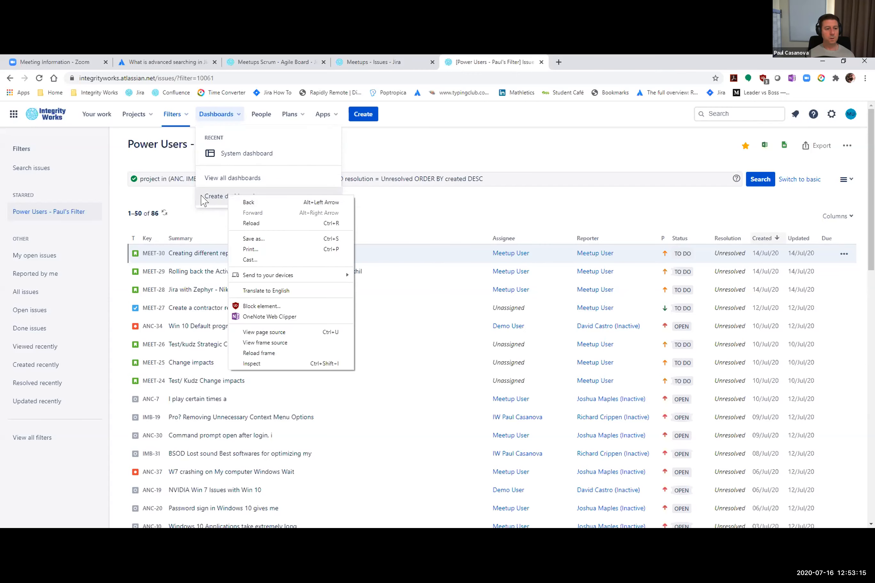
left_click(217, 197)
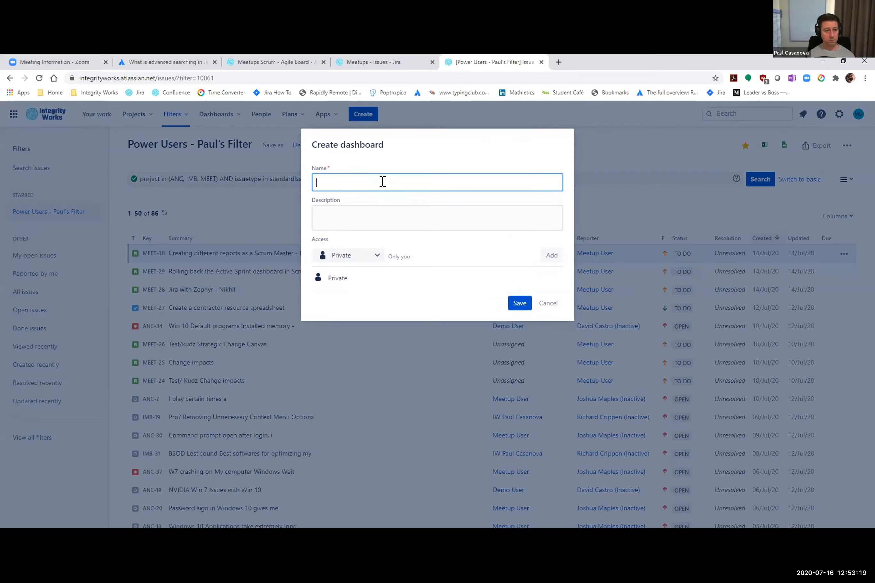
type("Power Users - Paul's D")
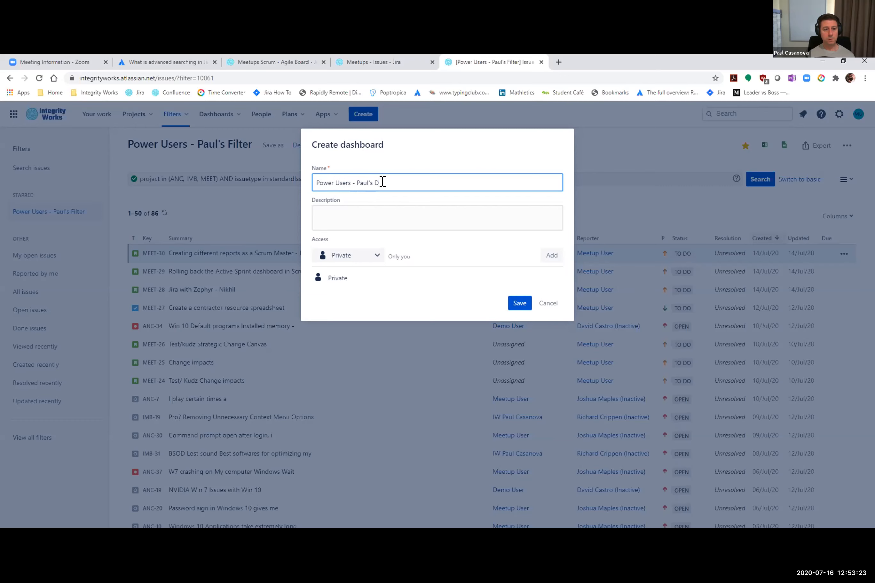
type("ashboard")
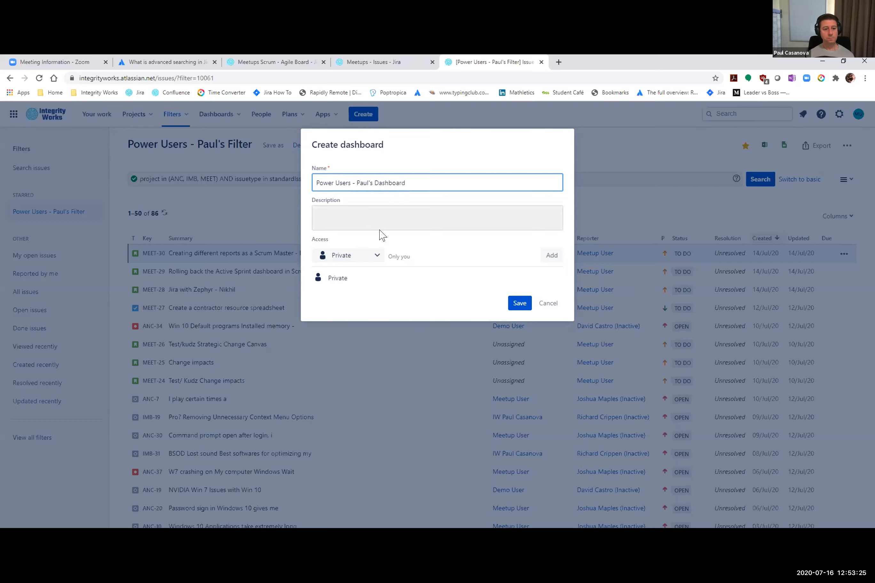
- Share the new dashboard with all roles of the Ancient Circle and Ancient Furniture projects
left_click(377, 259)
left_click(326, 278)
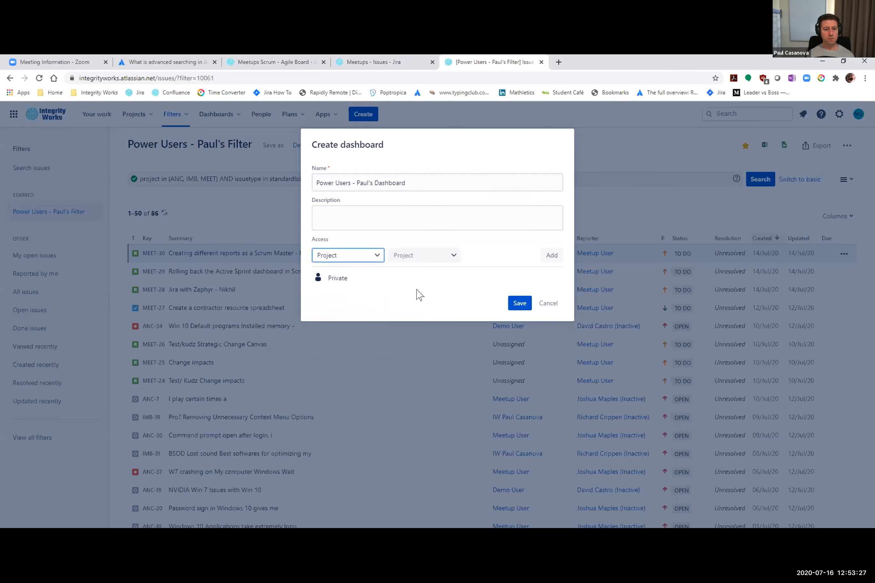
left_click(408, 259)
left_click(415, 277)
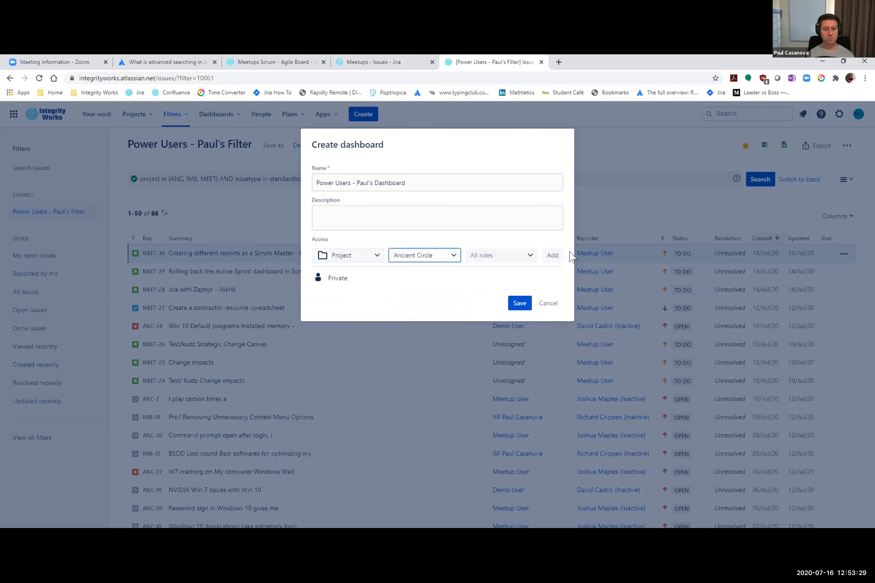
left_click(437, 259)
left_click(407, 315)
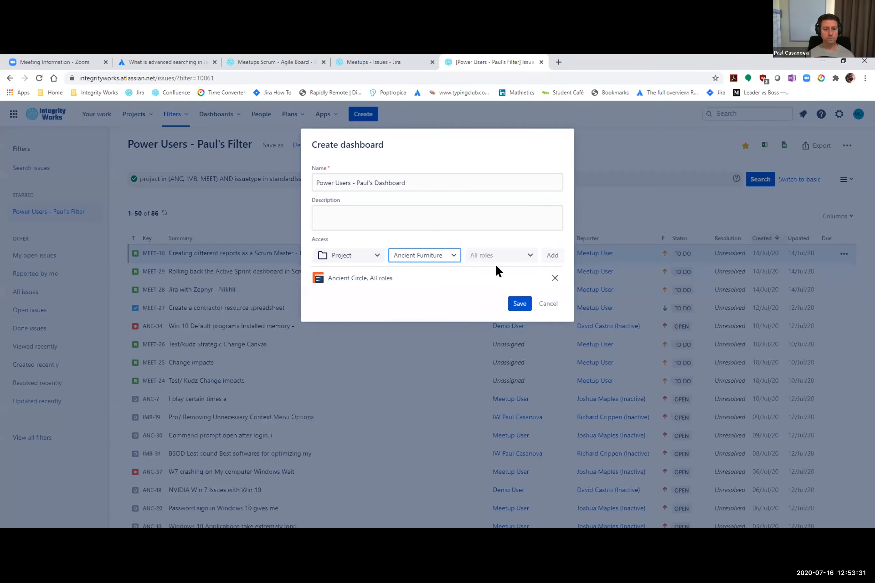
left_click(546, 260)
- Add project access for Important Bird, Meetups and Mobile Transmitter, all roles, and save the dashboard
left_click(420, 259)
left_click(421, 330)
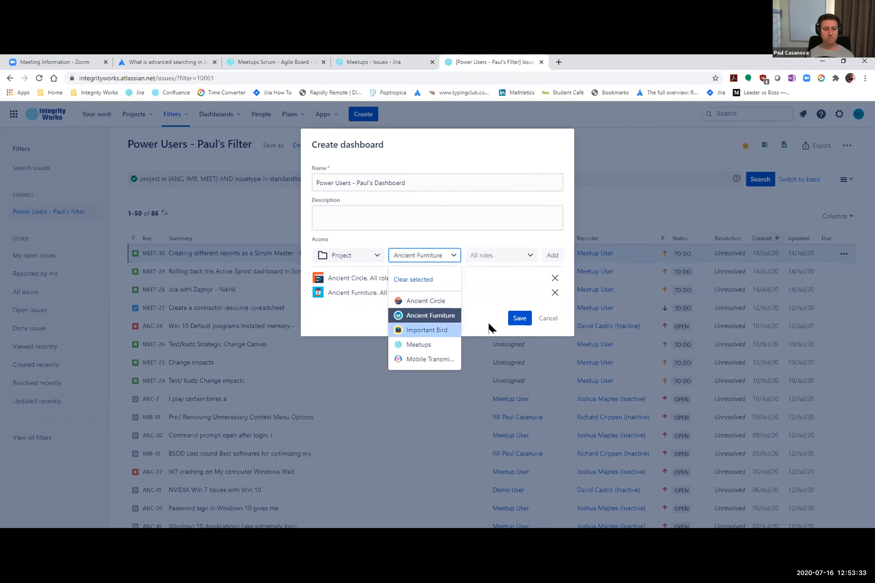
left_click(548, 260)
left_click(429, 260)
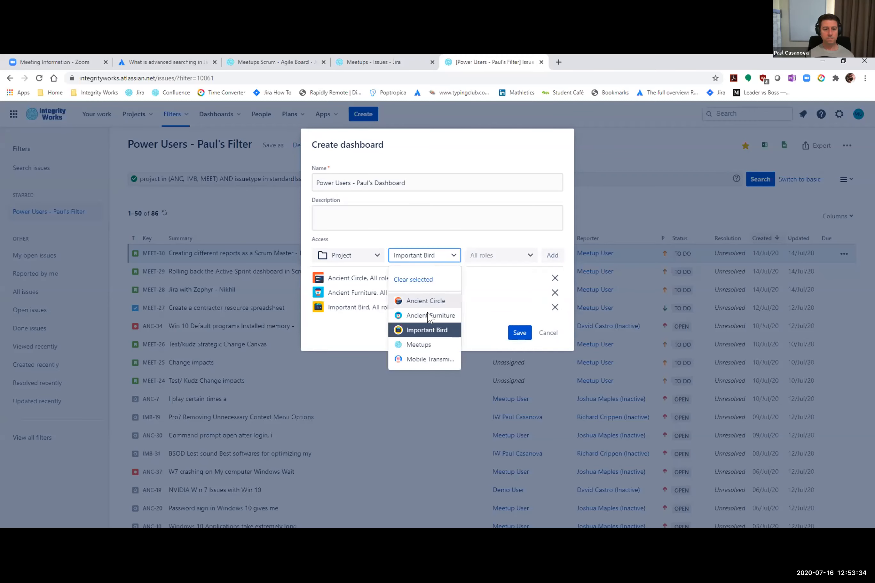
left_click(429, 346)
left_click(549, 264)
left_click(410, 259)
left_click(412, 359)
left_click(550, 260)
left_click(520, 362)
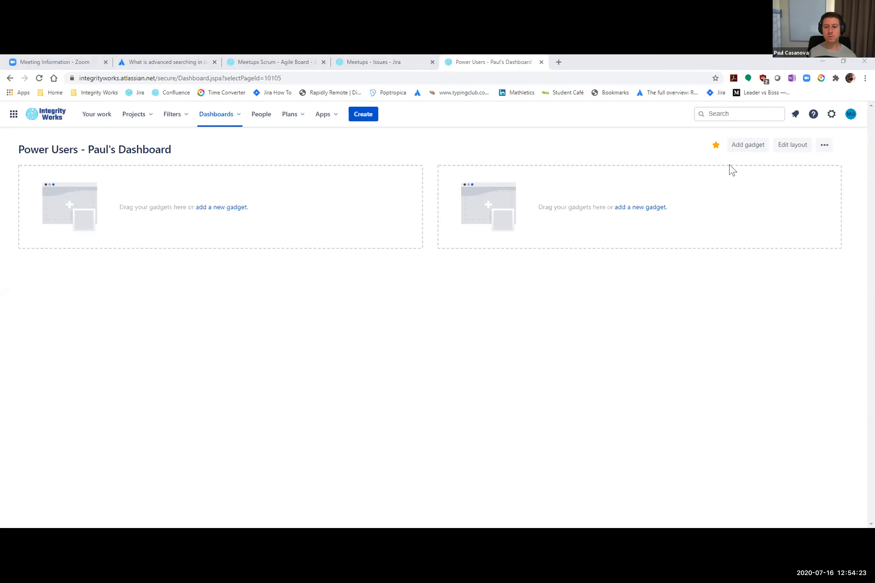
- Review the available dashboard column layouts, leaving the layout as it is
left_click(792, 145)
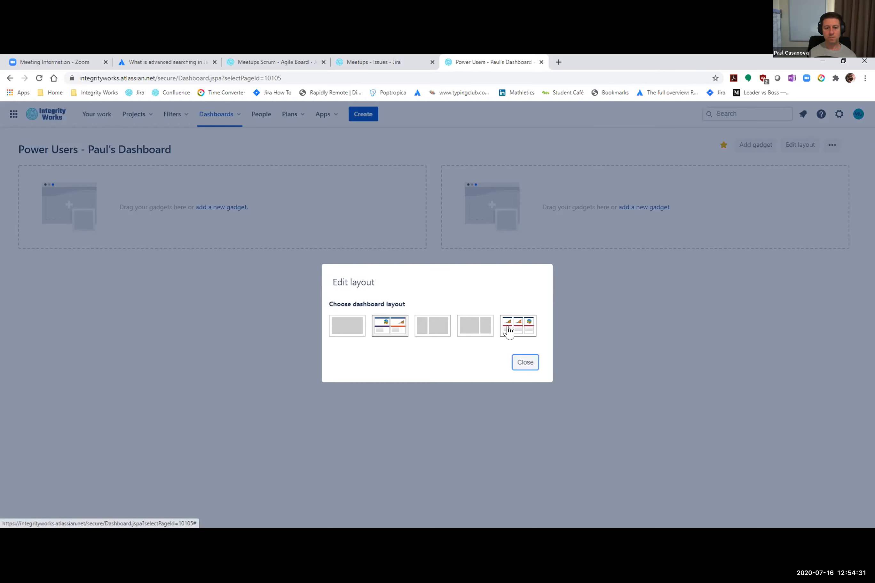
left_click(522, 363)
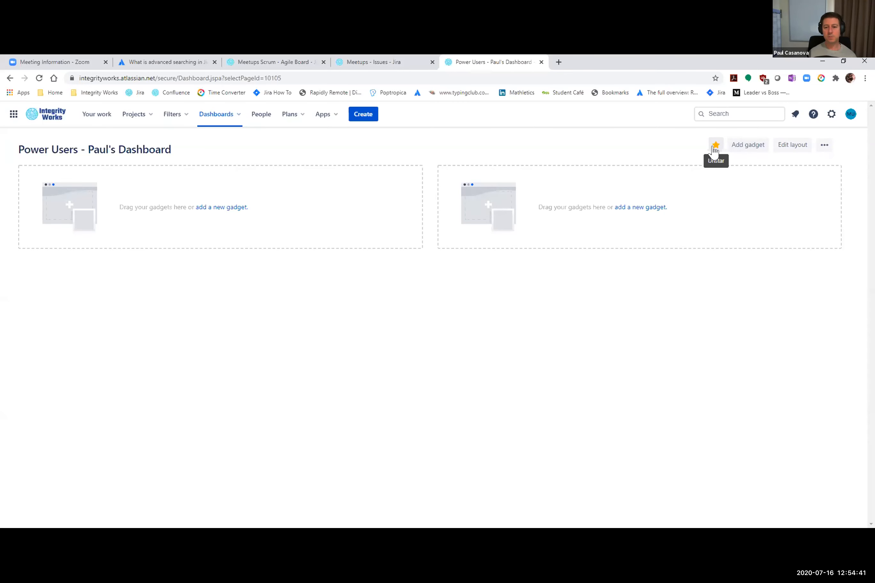
- Load all available gadgets for the dashboard and add the Heat Map gadget
left_click(743, 146)
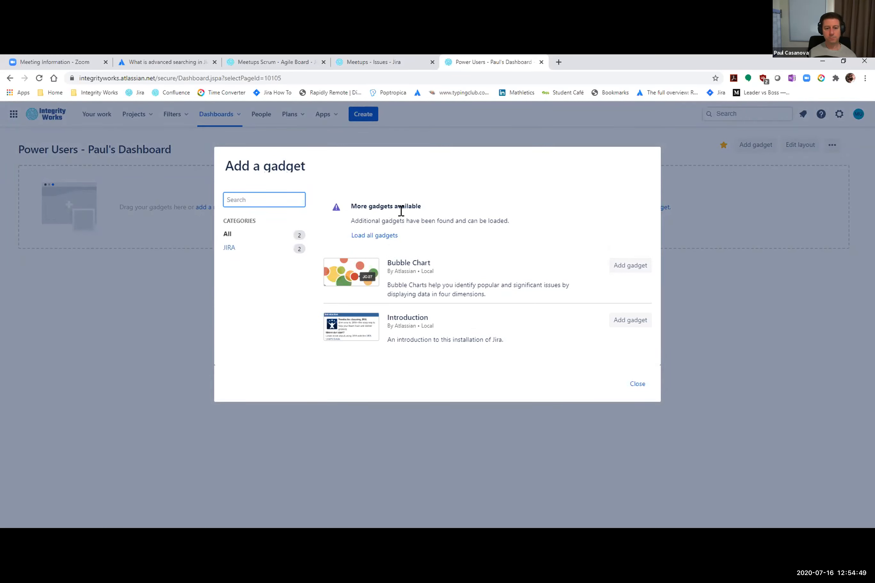
left_click(374, 236)
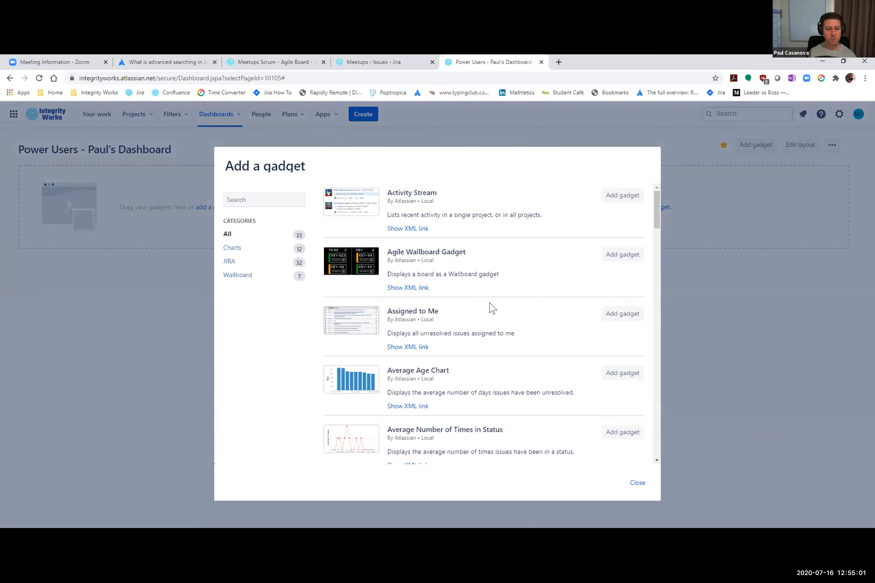
left_click_drag(659, 207, 653, 280)
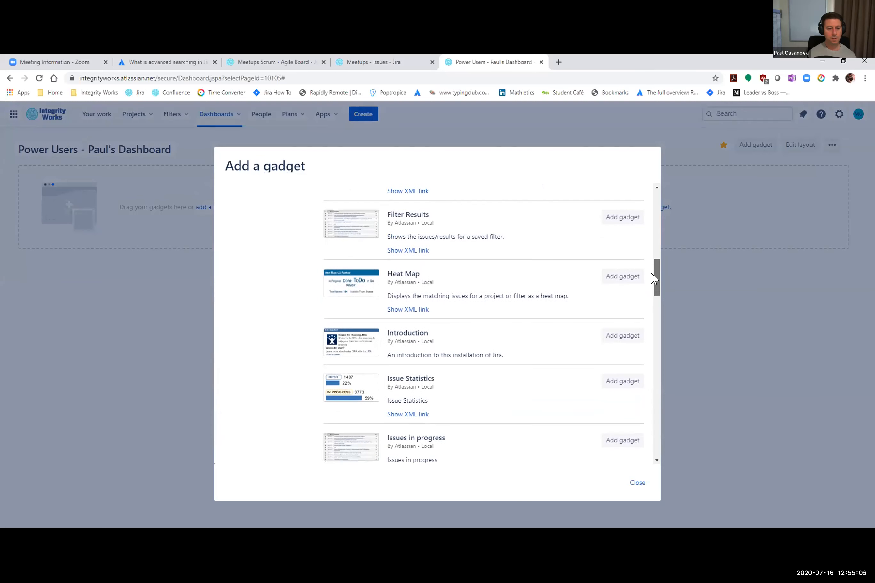
left_click(611, 277)
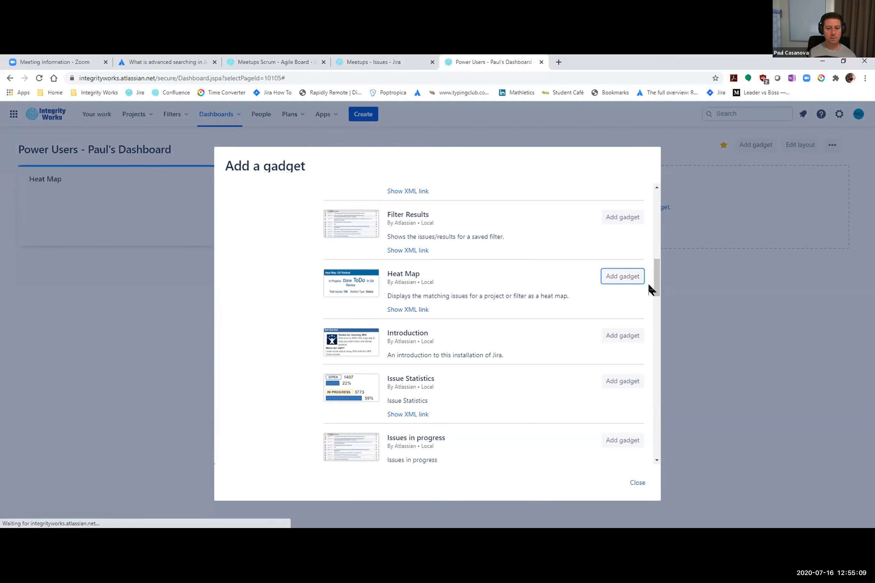
- Add the Issue Statistics, Pie Chart and Projects gadgets to the dashboard
left_click_drag(656, 280, 656, 346)
left_click(614, 307)
left_click(632, 237)
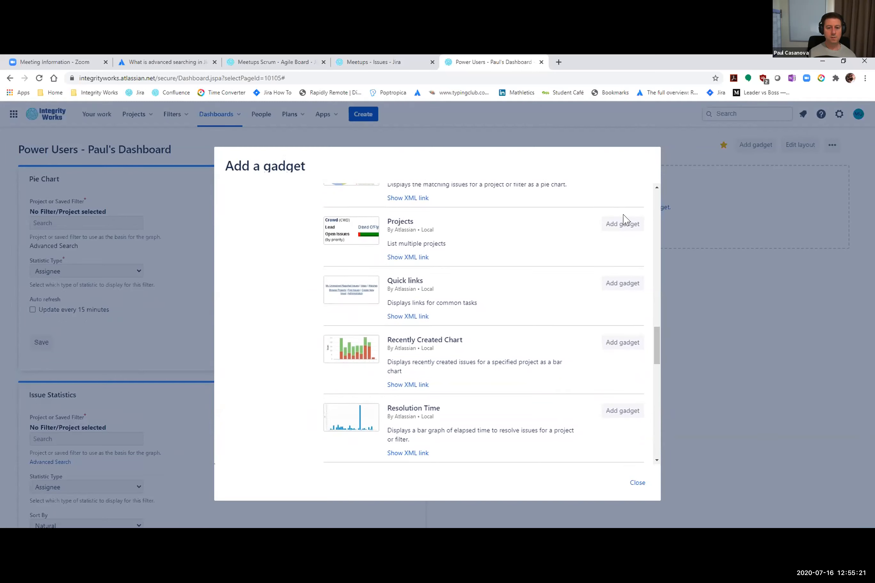
left_click(620, 225)
- Add the Two Dimensional Filter Statistics gadget, look through the remaining gadgets and close the gadget list
left_click_drag(657, 345, 655, 360)
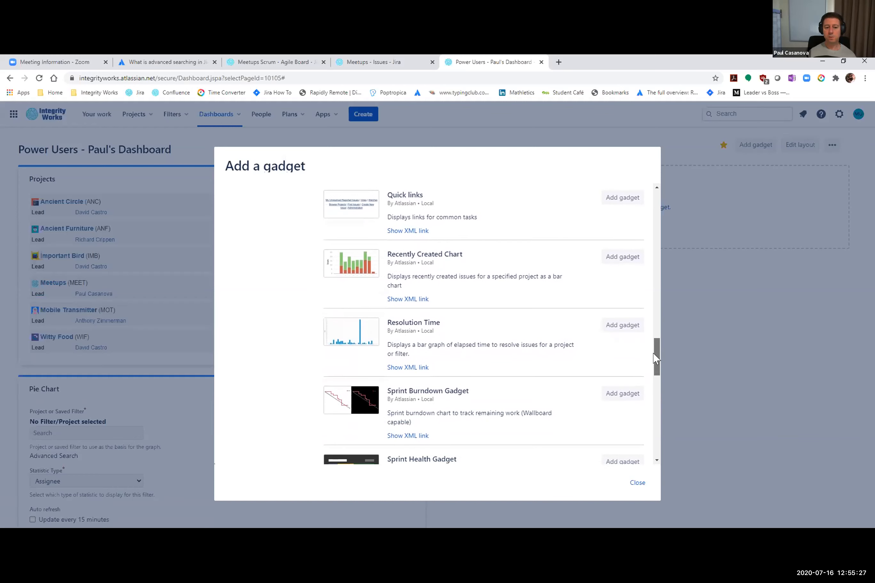
left_click_drag(655, 360, 657, 402)
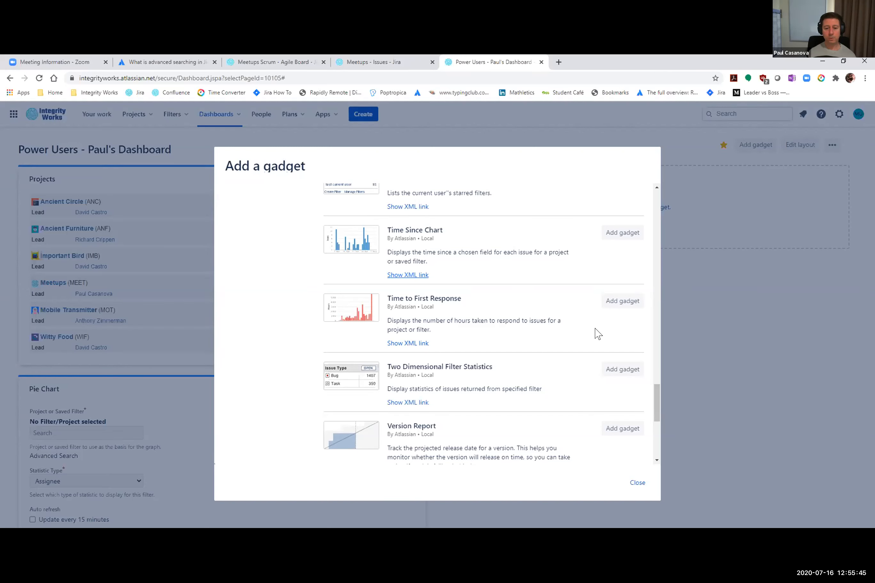
left_click_drag(656, 396, 655, 398)
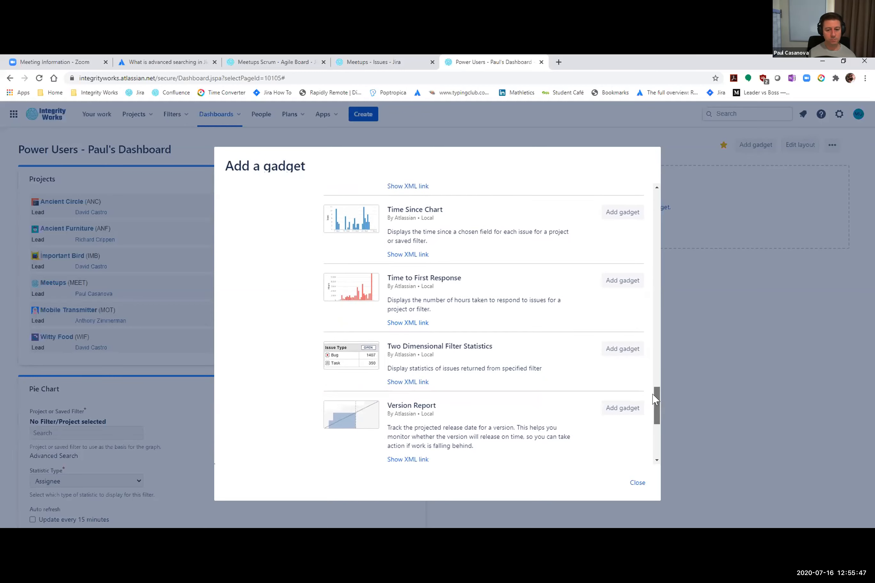
left_click(622, 349)
scroll(655, 414, "down", 1)
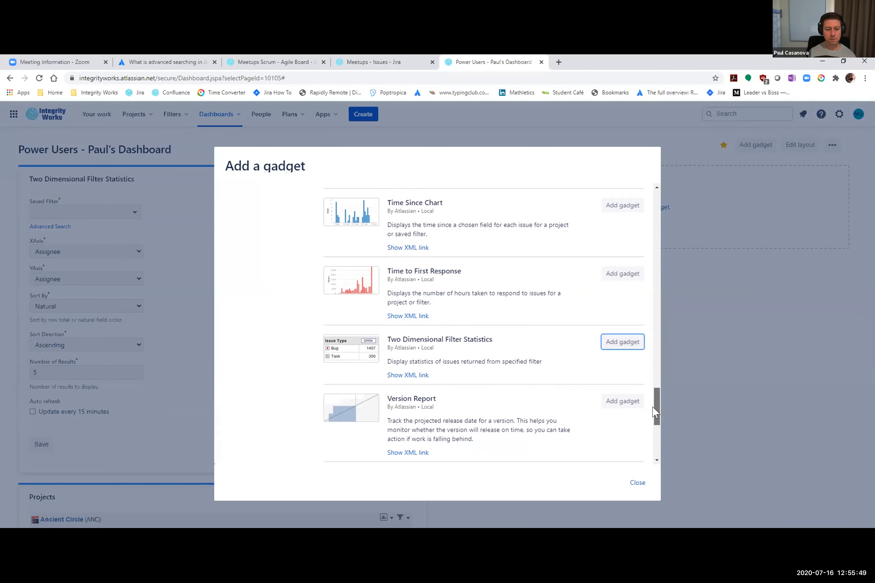
left_click_drag(653, 412, 656, 446)
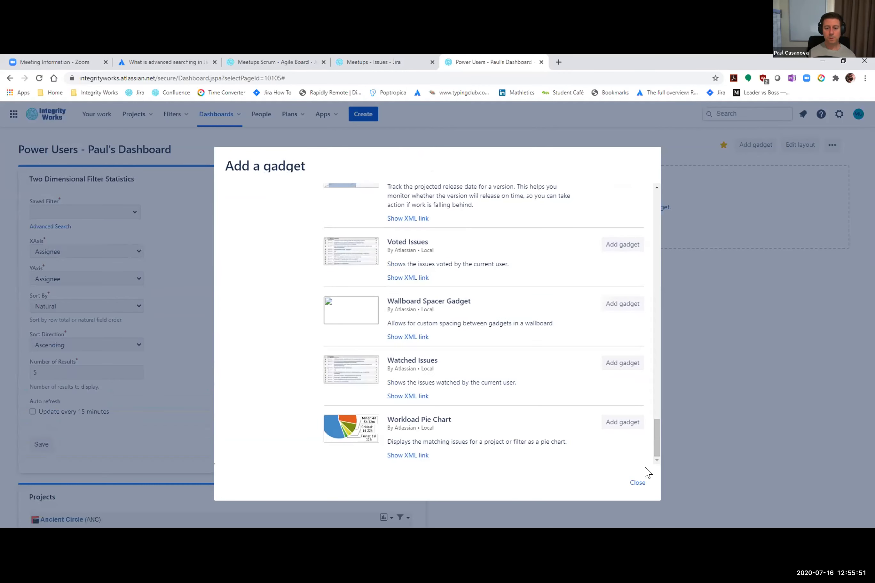
left_click(637, 482)
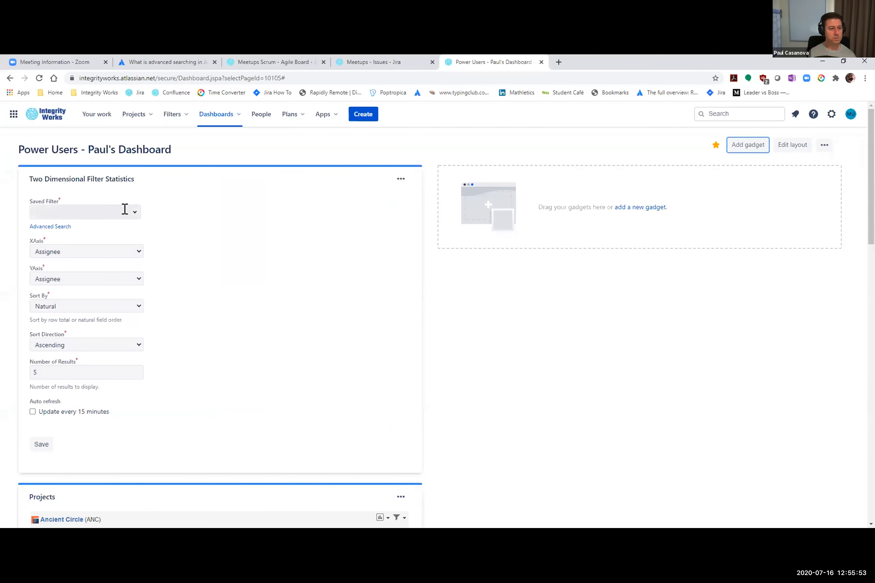
- Base the Two Dimensional Filter Statistics gadget on the owner's saved Power Users filter, keeping Assignee as the X axis
left_click(111, 205)
type("Paul")
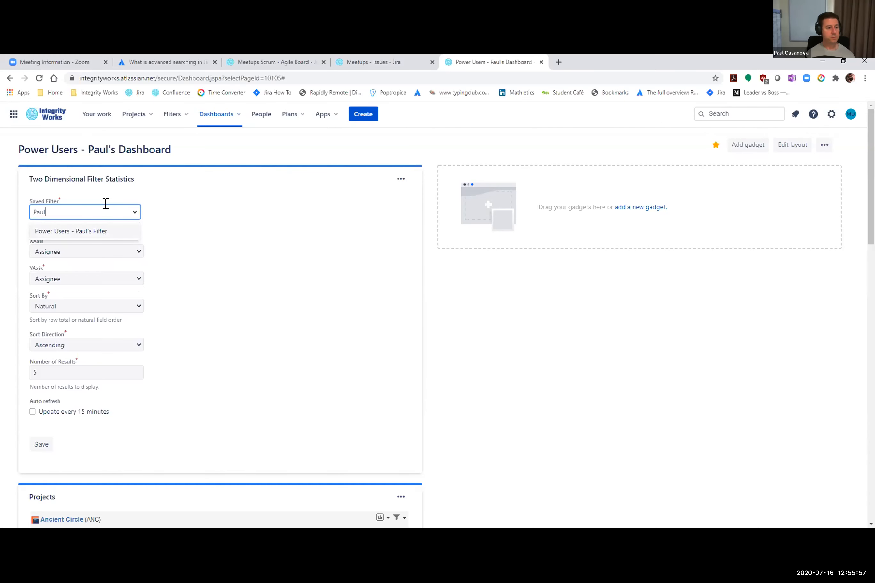
left_click(89, 232)
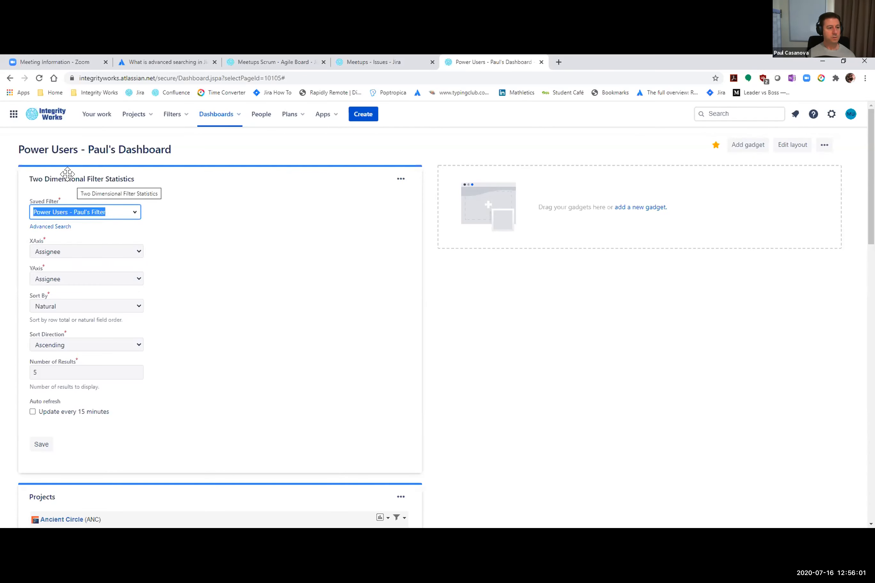
left_click(117, 252)
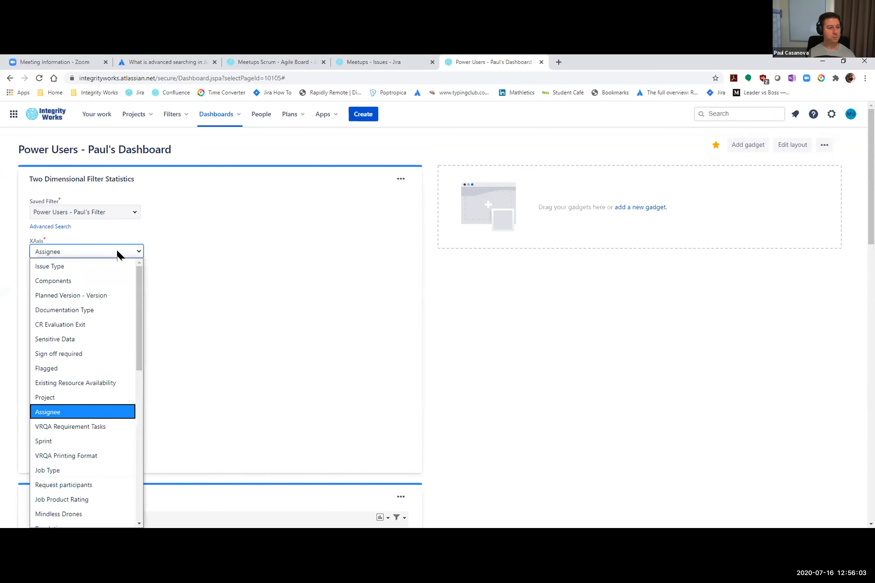
left_click(119, 255)
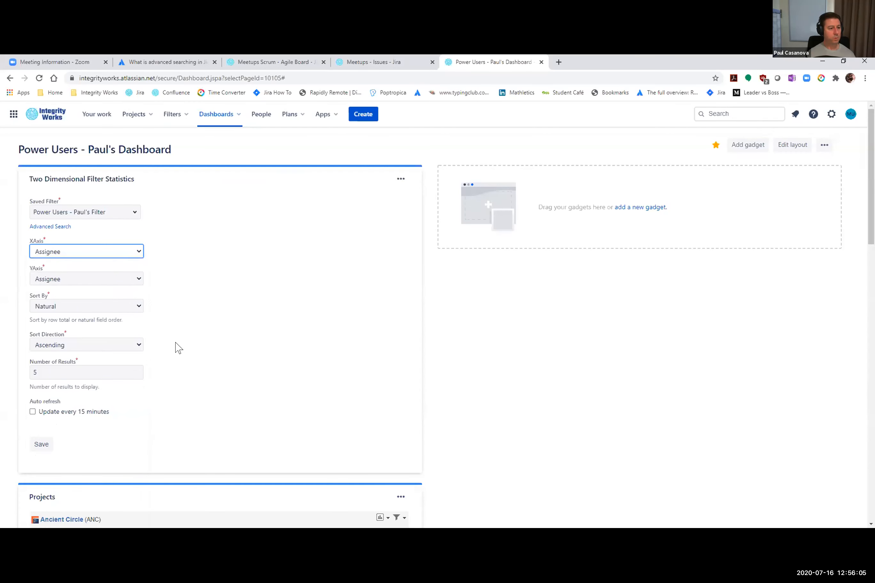
- Set the gadget's Y axis to Issue Type and the number of results to 50, and save it
left_click(119, 281)
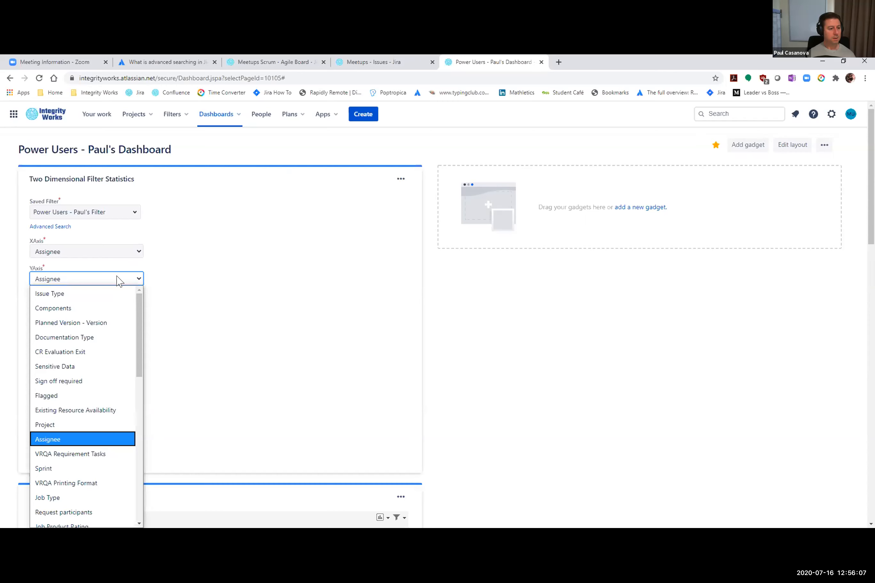
mouse_move(137, 301)
left_mouse_down()
mouse_move(140, 343)
mouse_move(139, 297)
left_mouse_up()
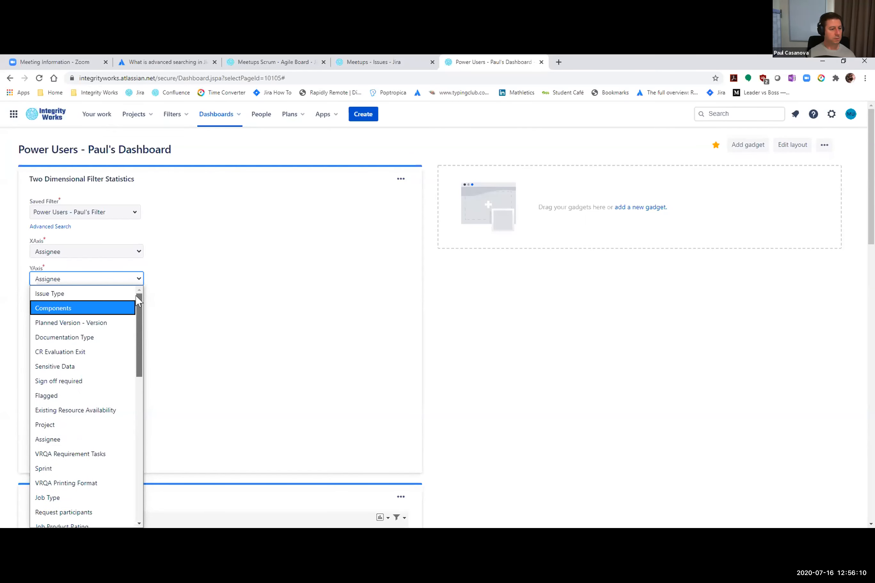
left_click(59, 294)
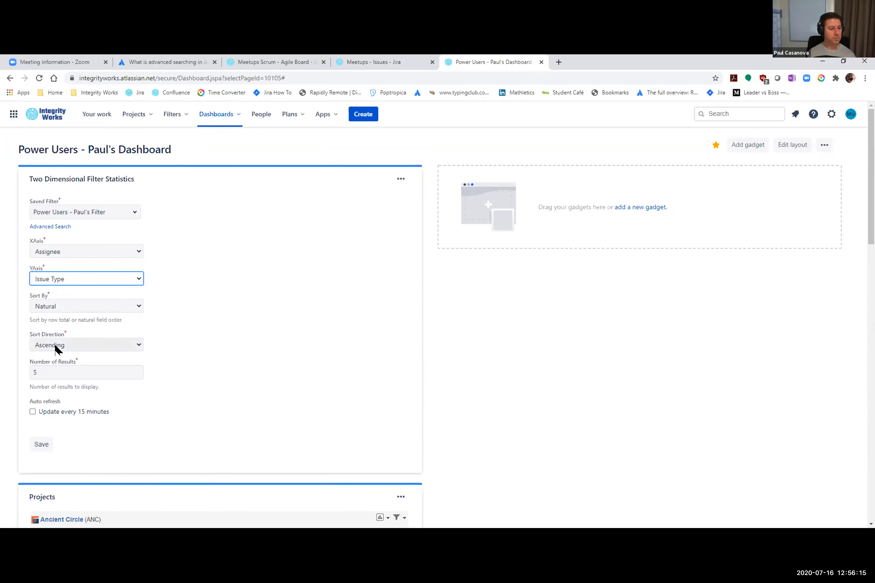
left_click(45, 370)
type("0")
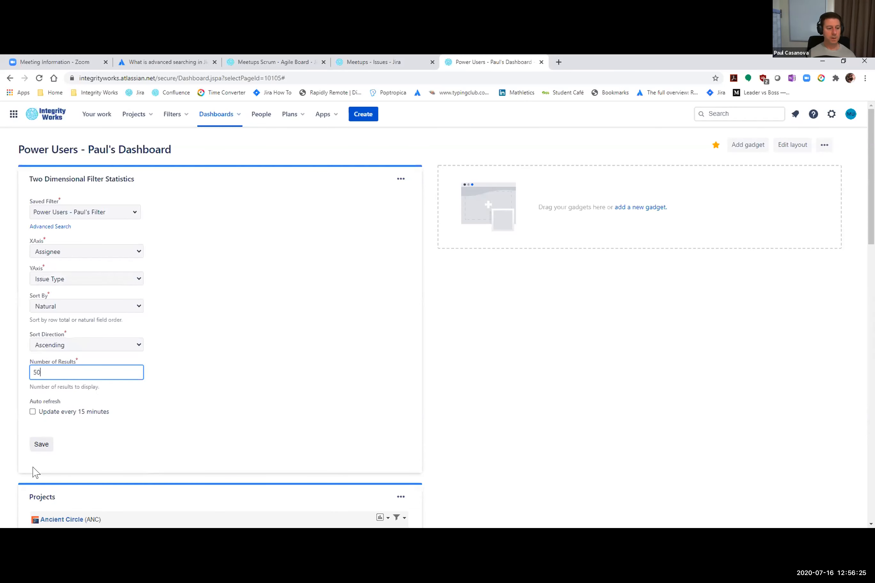
left_click(37, 446)
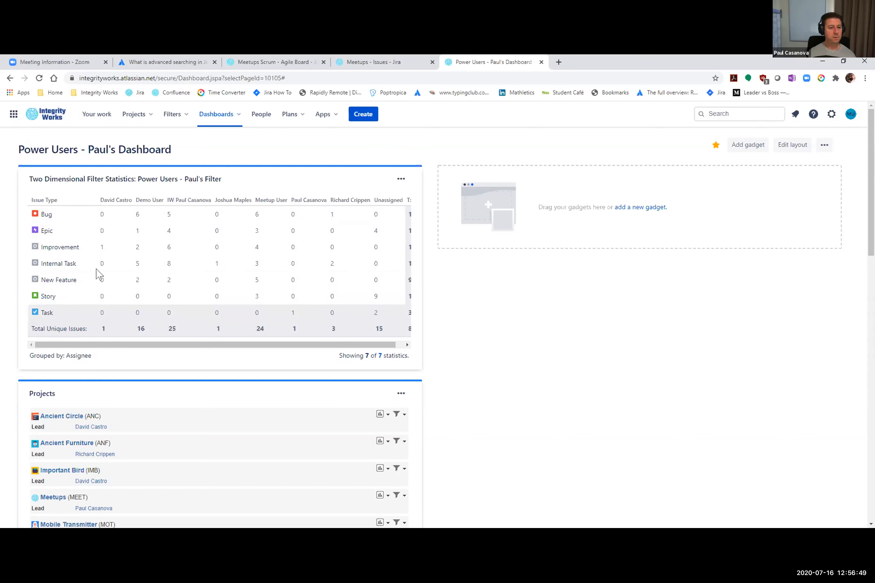
- Edit the Two Dimensional Filter Statistics gadget to use Components as the X axis and save it
left_click(400, 179)
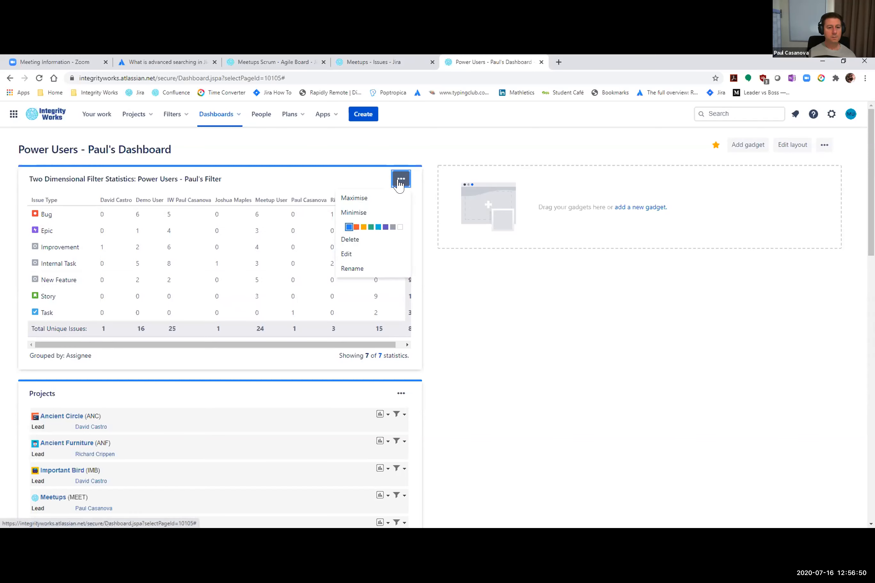
left_click(347, 255)
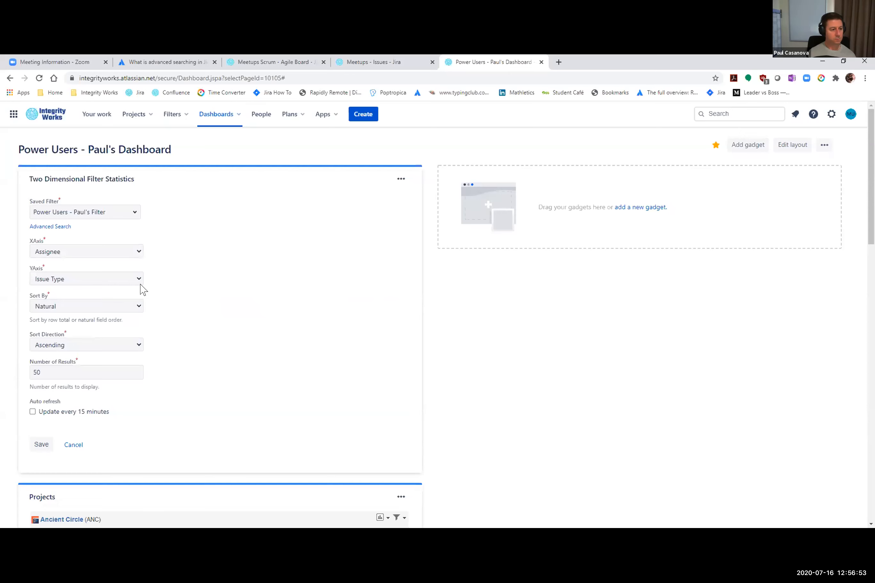
left_click(121, 253)
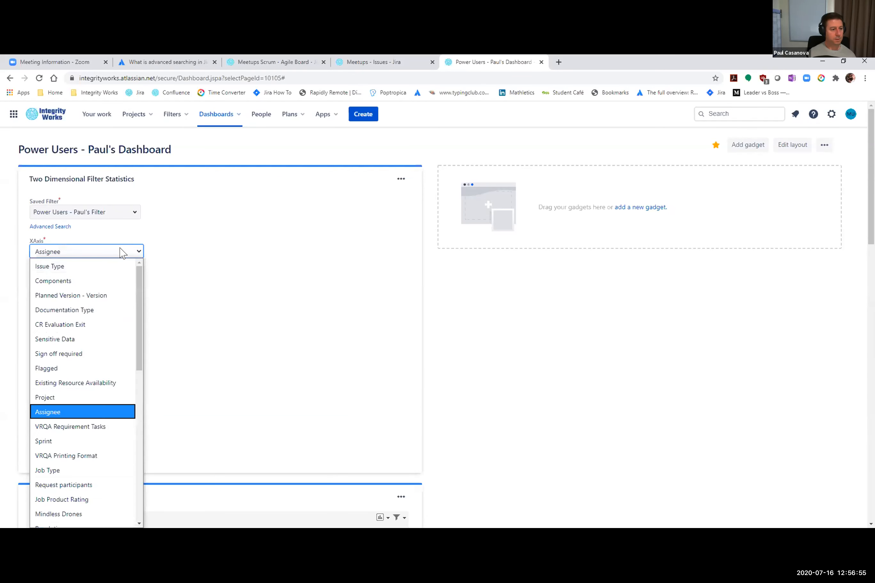
left_click(127, 281)
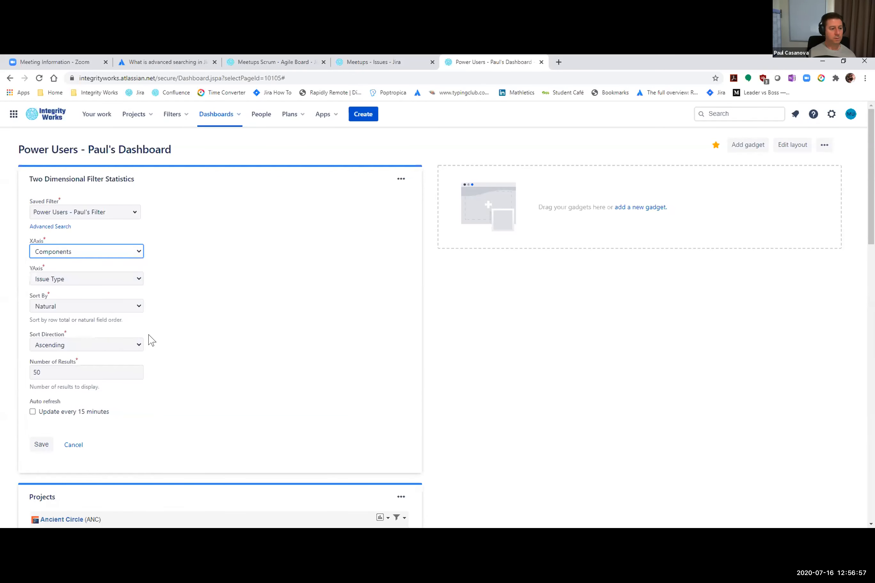
left_click(42, 444)
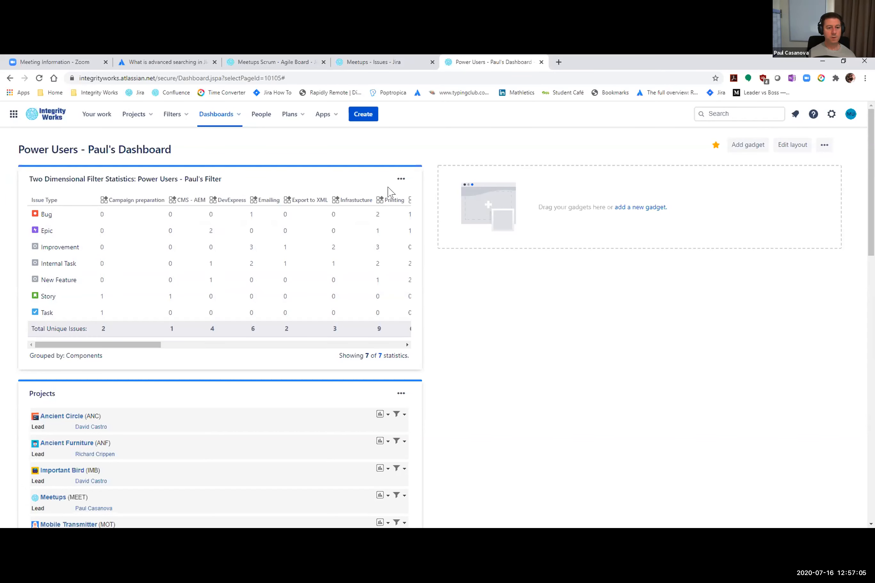
- Edit the Two Dimensional Filter Statistics gadget to use Issue Type as the X axis and Components as the Y axis, and save it
left_click(401, 179)
left_click(355, 257)
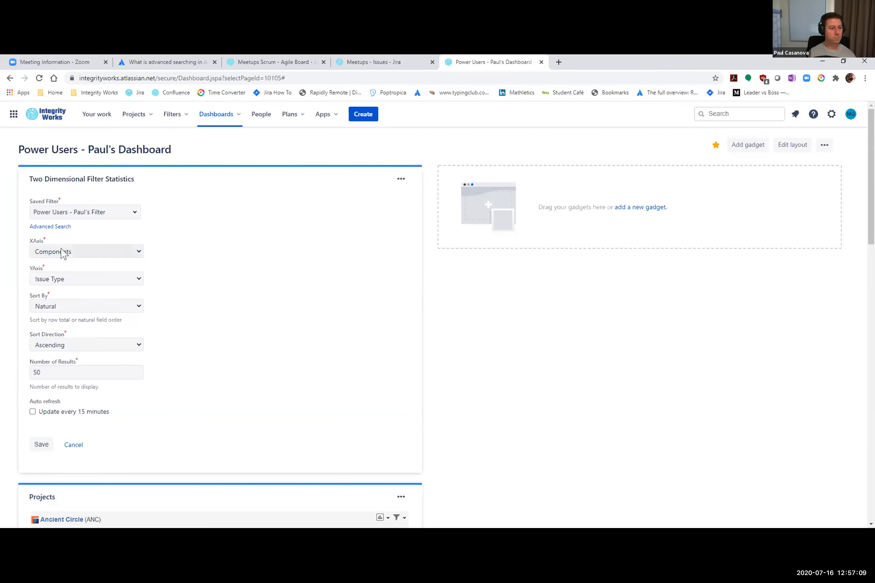
left_click(62, 252)
left_click(57, 264)
left_click(53, 280)
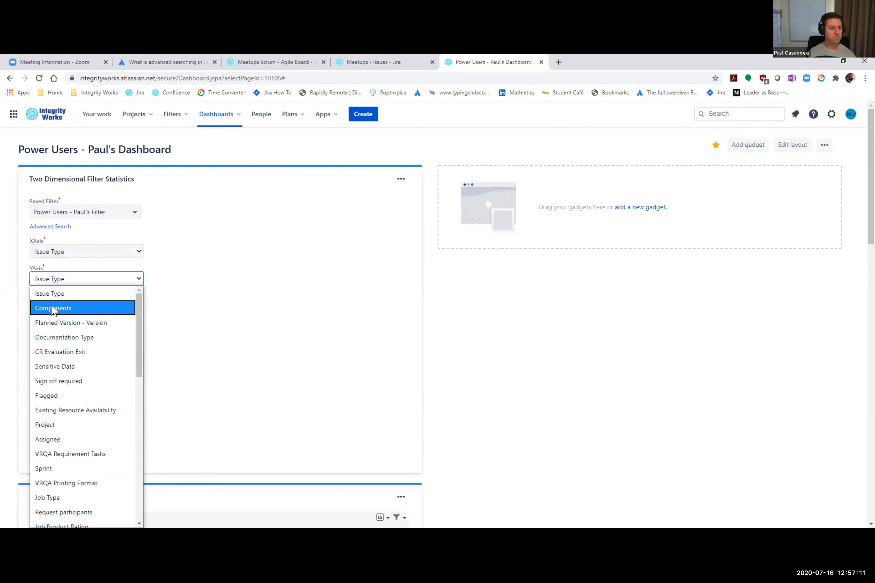
left_click(52, 308)
left_click(41, 446)
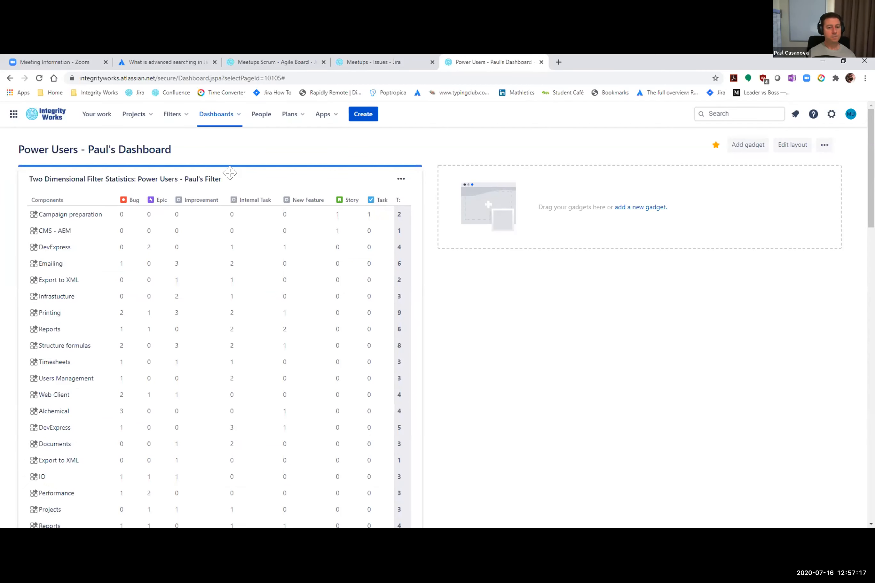
- Move the Two Dimensional Filter Statistics gadget to the empty second column and the Pie Chart gadget above Projects in the first column
scroll(266, 222, "down", 15)
scroll(267, 225, "up", 15)
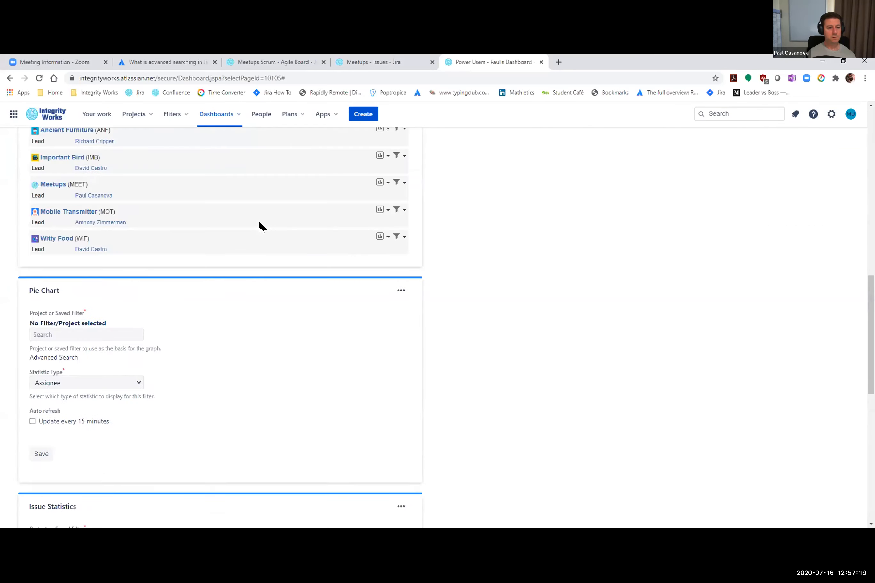
left_click_drag(250, 173, 664, 179)
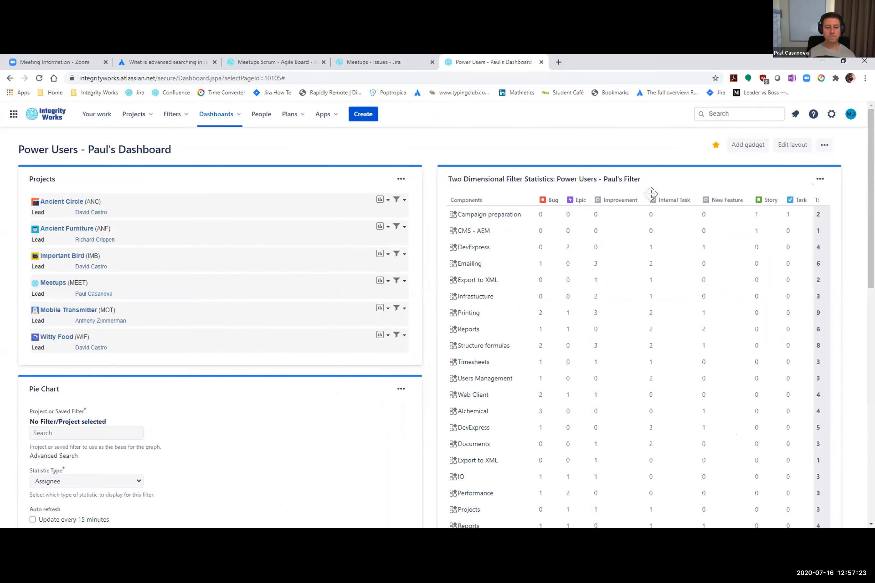
left_click_drag(256, 377, 258, 175)
- Base the Pie Chart gadget on the saved Power Users filter with Issue Type as the statistic type, and save it
left_click(104, 223)
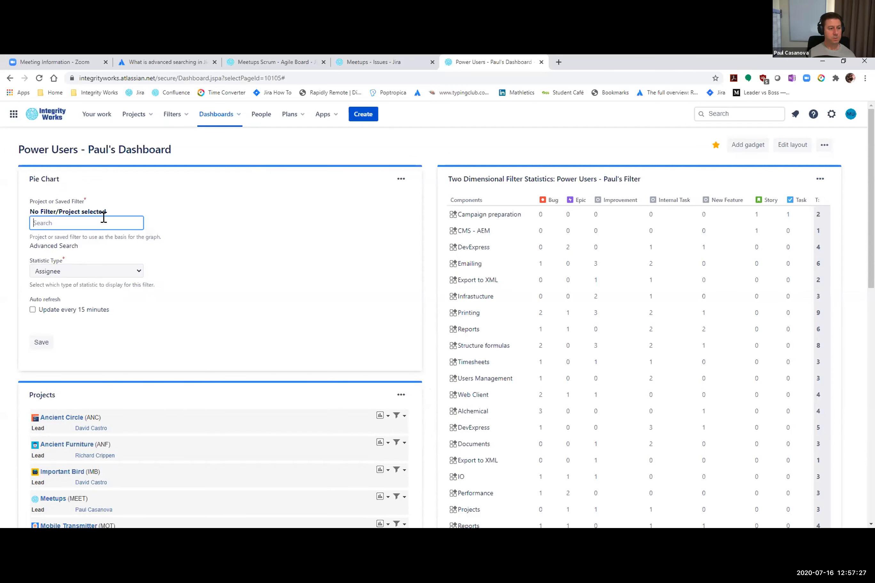
type("paul")
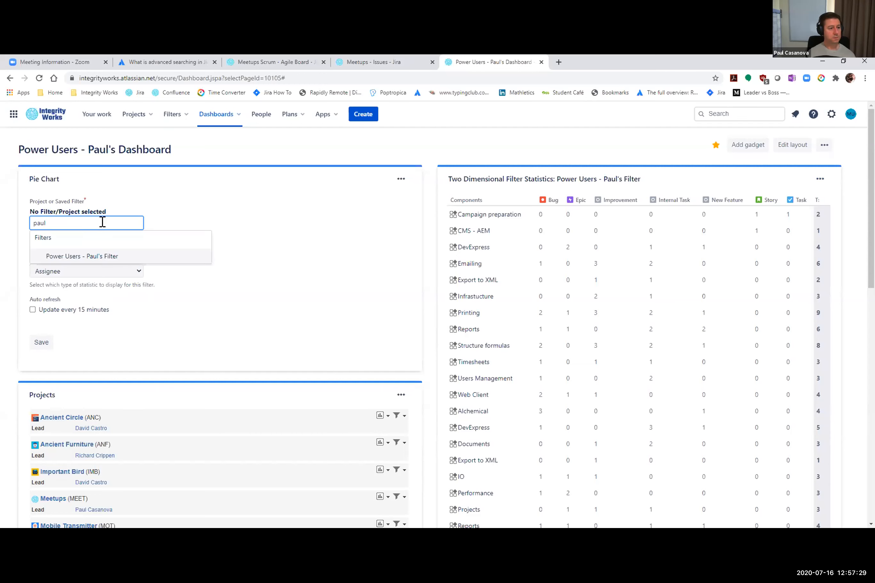
left_click(91, 254)
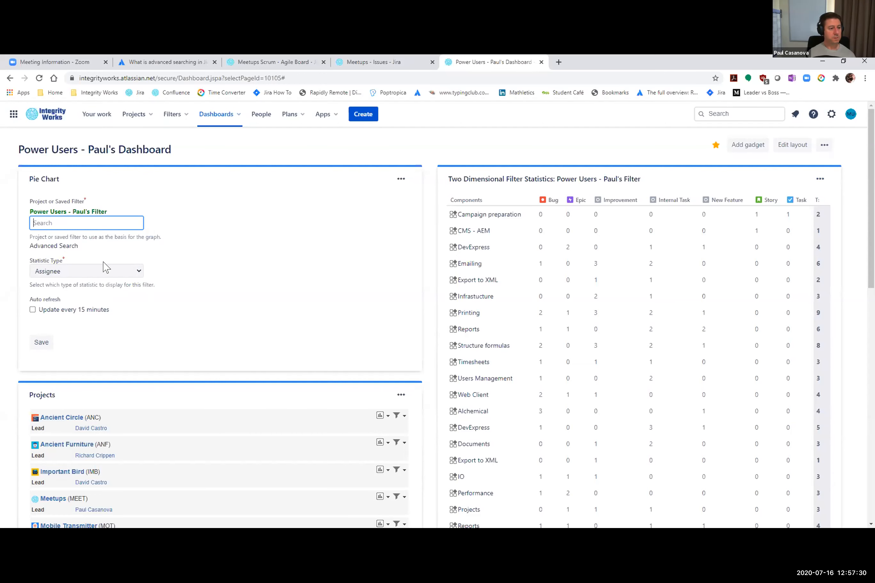
left_click(59, 271)
left_click(55, 286)
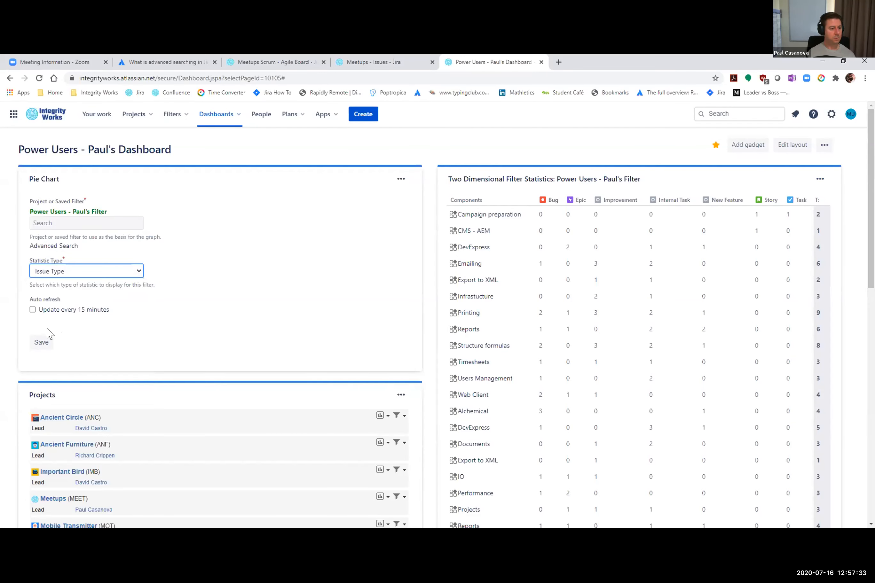
left_click(38, 345)
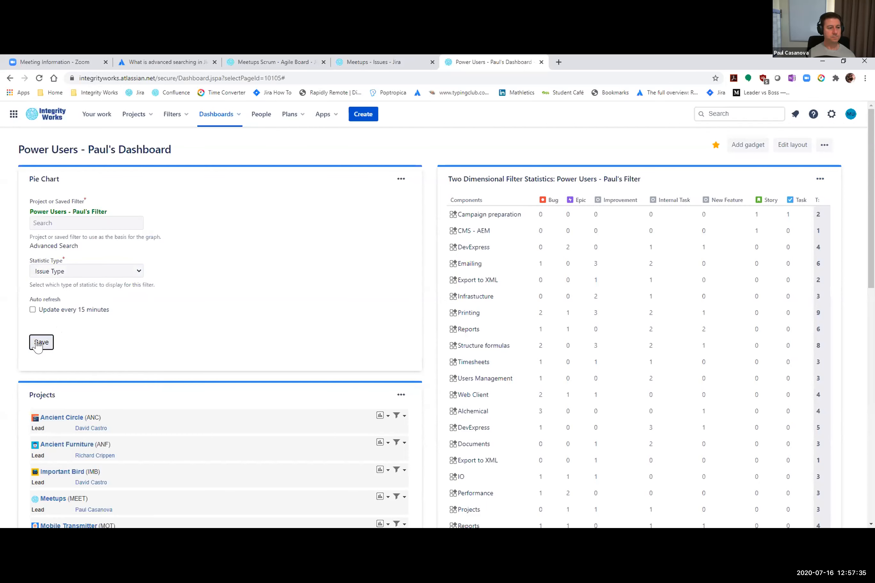
- Open the DevExpress Epic count and the Bug total of the Two Dimensional Filter Statistics gadget in separate new tabs
scroll(345, 281, "down", 12)
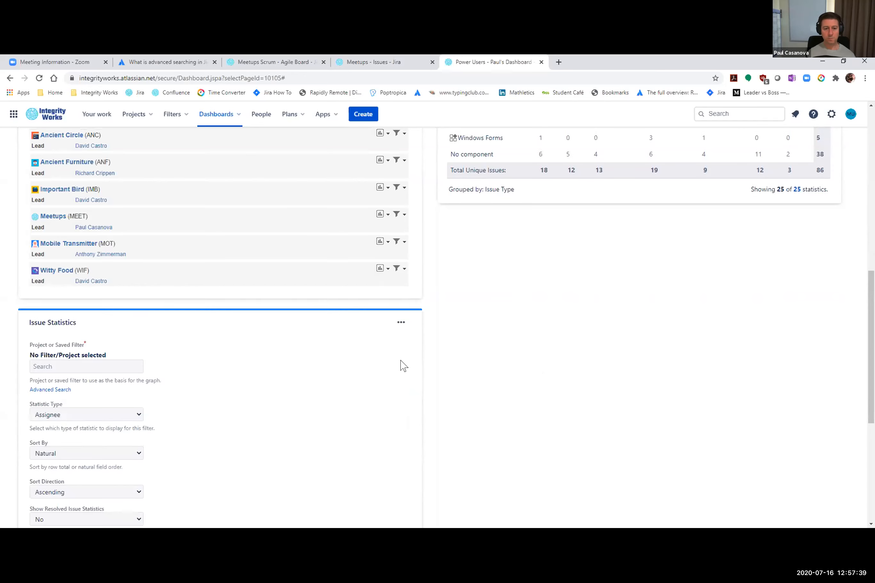
scroll(600, 353, "up", 12)
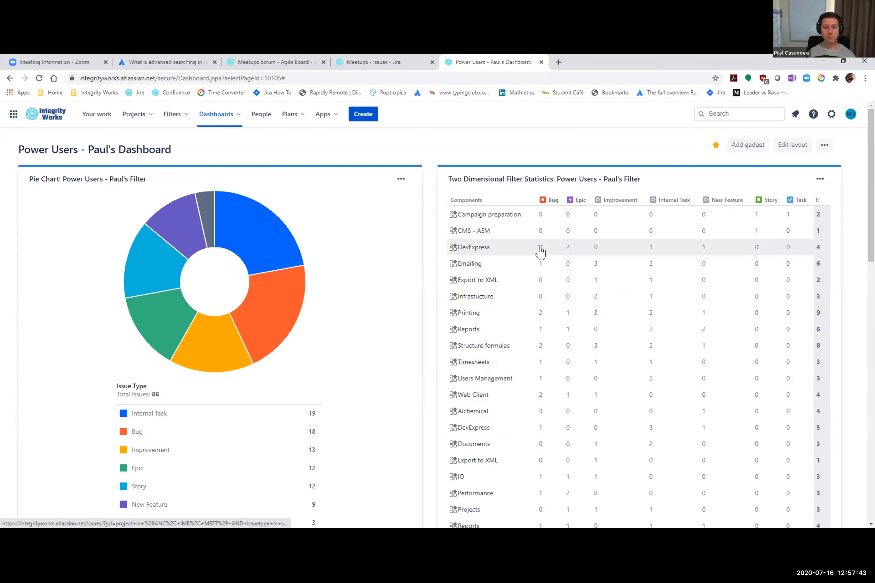
right_click(567, 249)
left_click(606, 256)
scroll(726, 326, "down", 5)
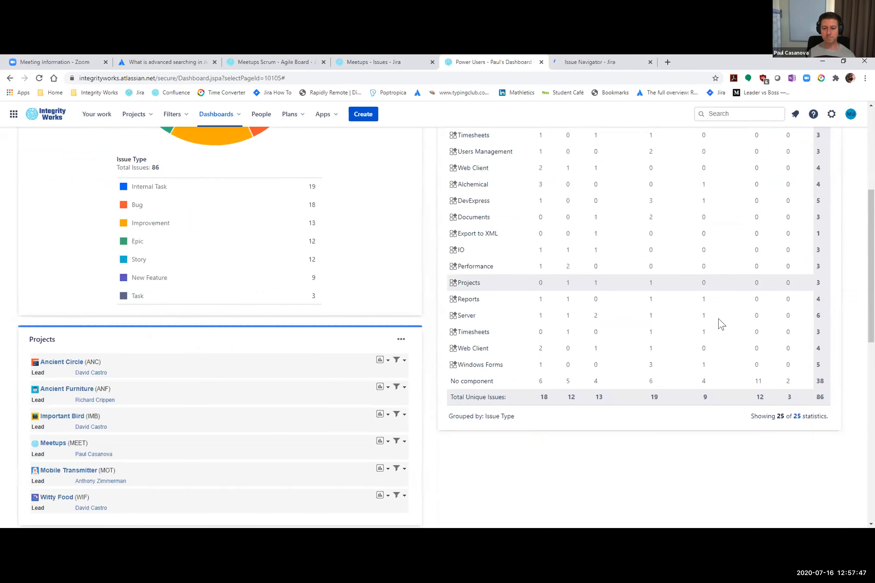
right_click(543, 398)
left_click(565, 400)
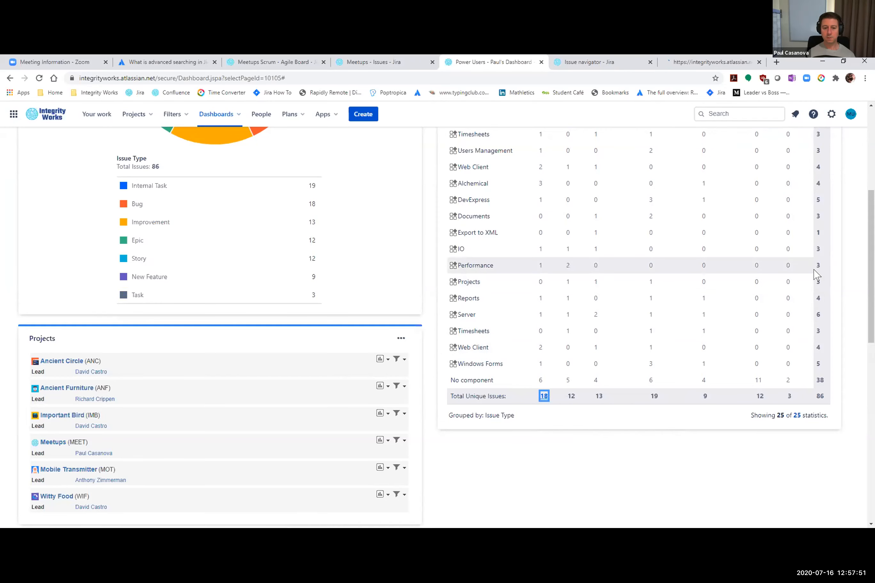
- Base the Issue Statistics gadget on the saved Power Users filter with Project as the statistic type, and save it
scroll(753, 301, "up", 1)
scroll(124, 401, "down", 2)
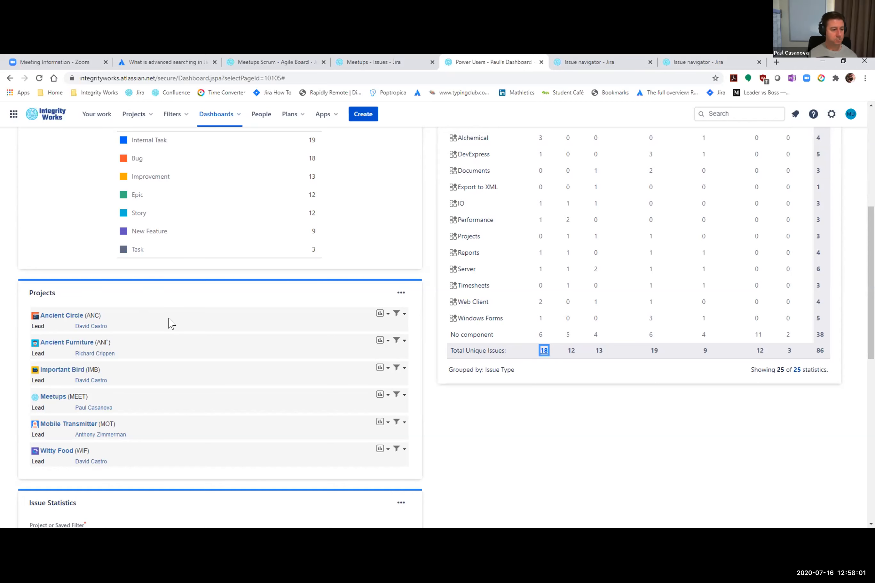
scroll(170, 323, "down", 2)
scroll(238, 346, "down", 4)
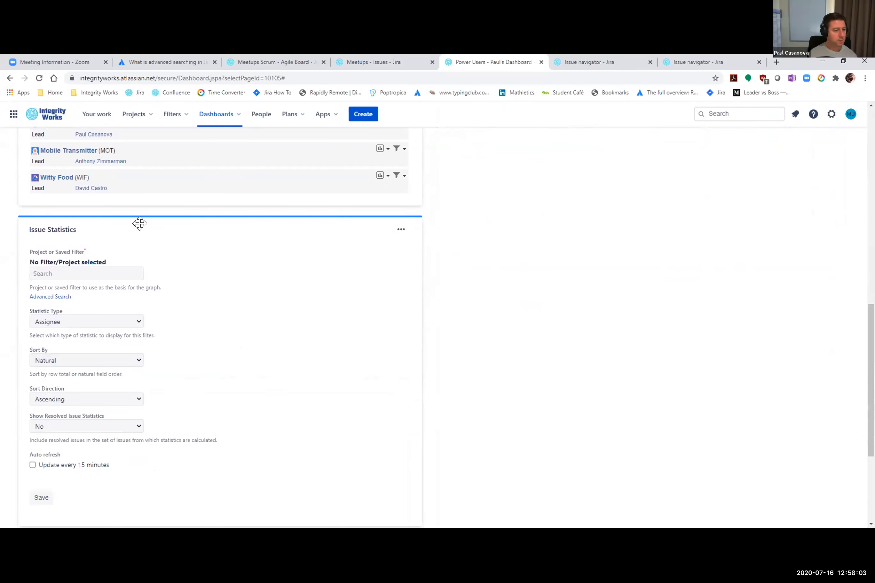
left_click(62, 270)
type("paul")
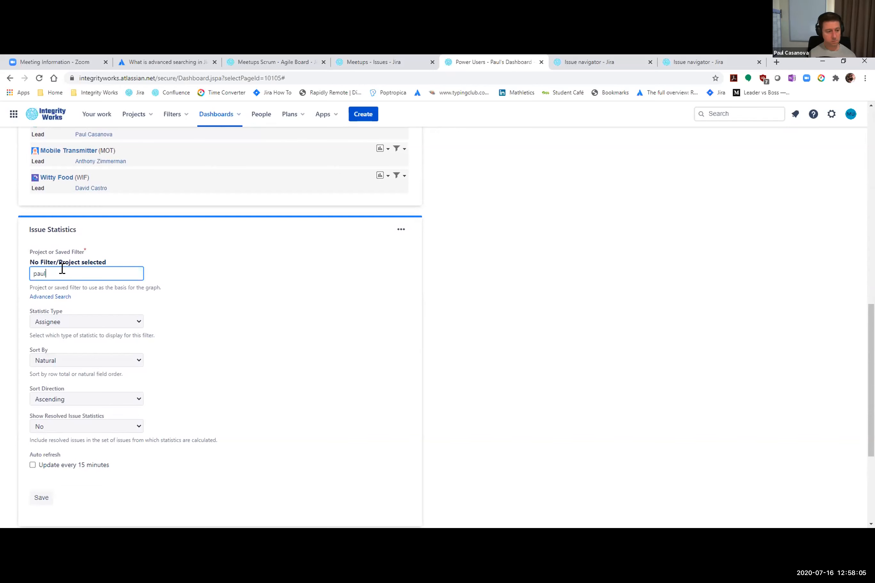
left_click(121, 308)
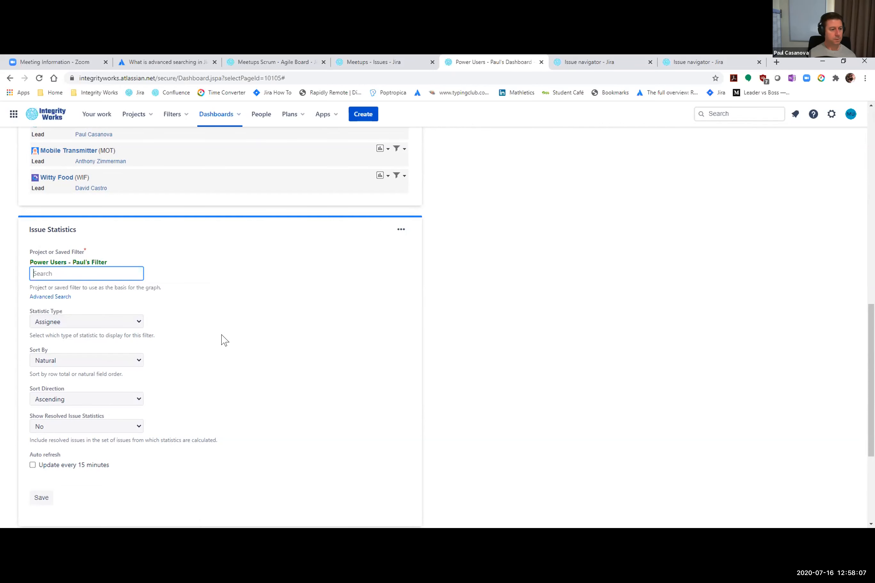
left_click(85, 326)
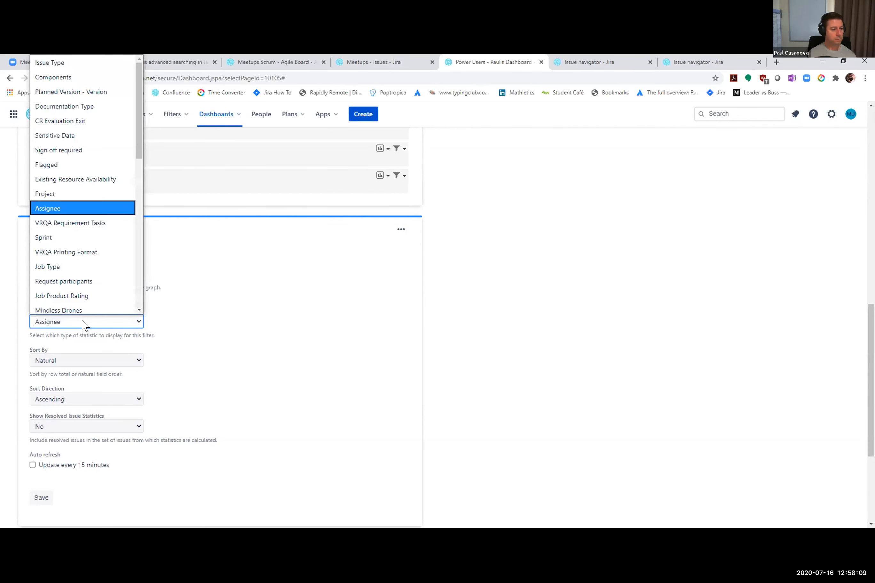
left_click(75, 192)
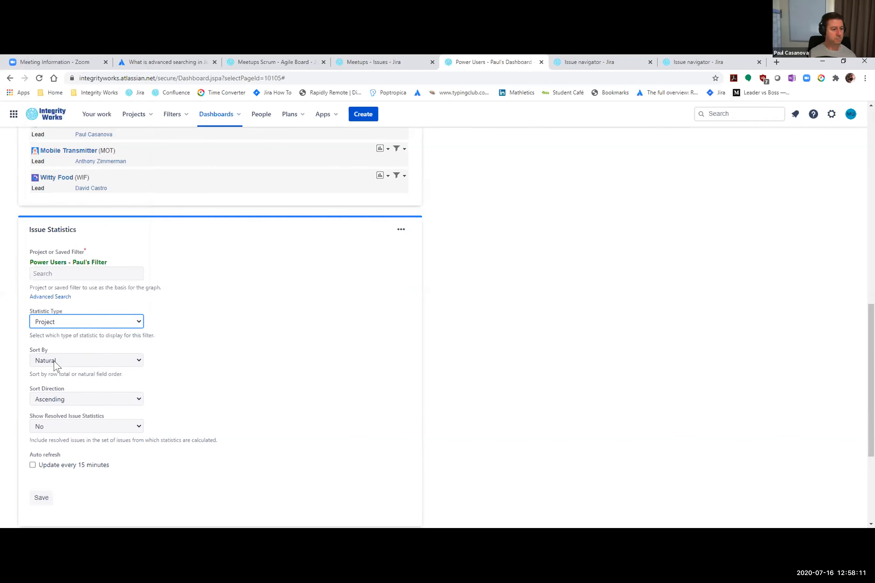
left_click(37, 503)
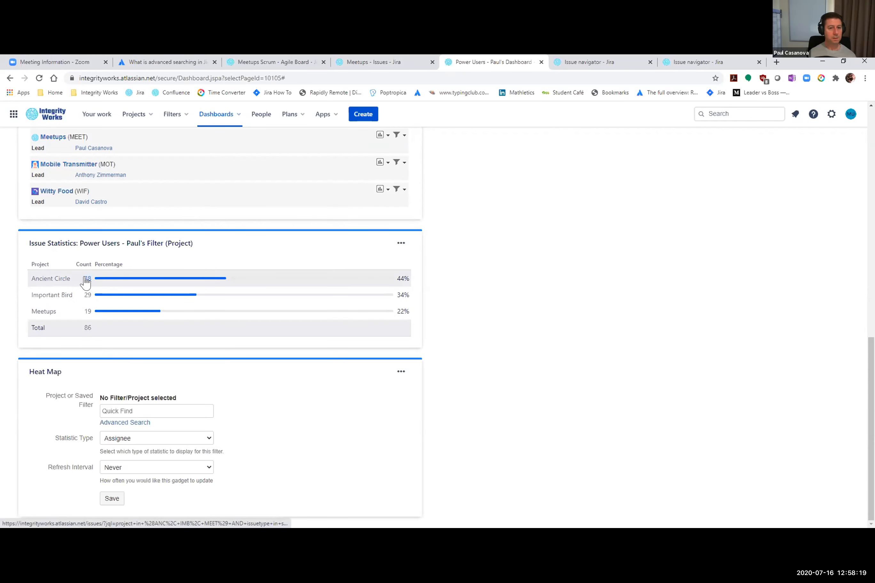
- Review the issue searches opened for the DevExpress epics and for all bugs, and return to the dashboard
left_click(583, 64)
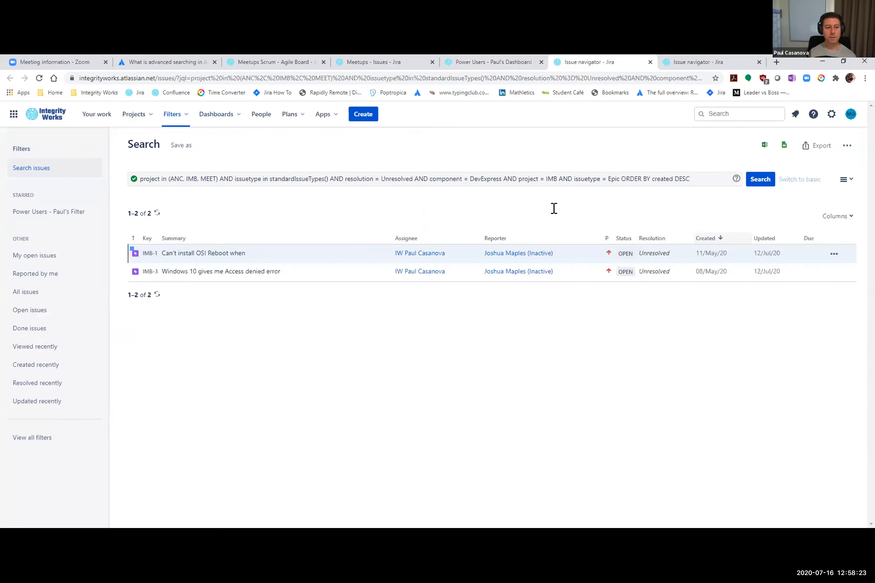
left_click(673, 68)
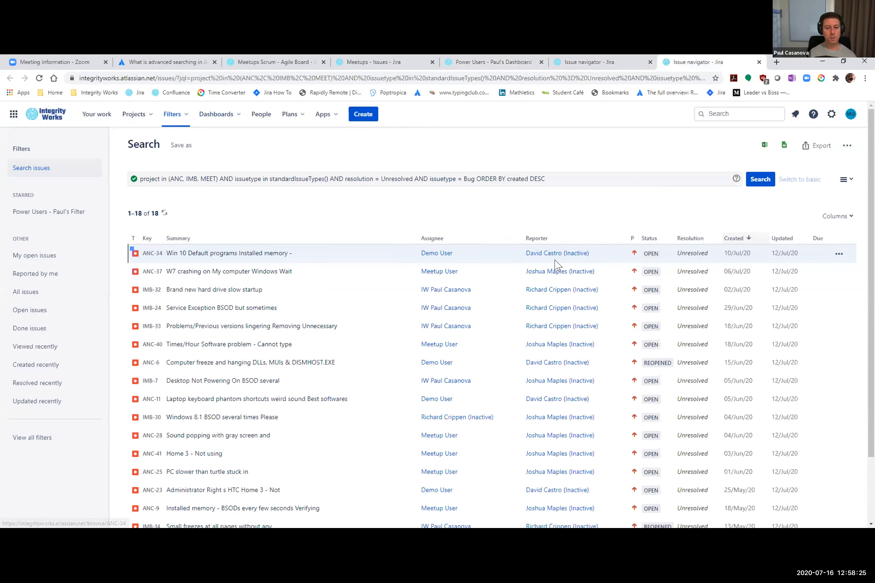
left_click(467, 66)
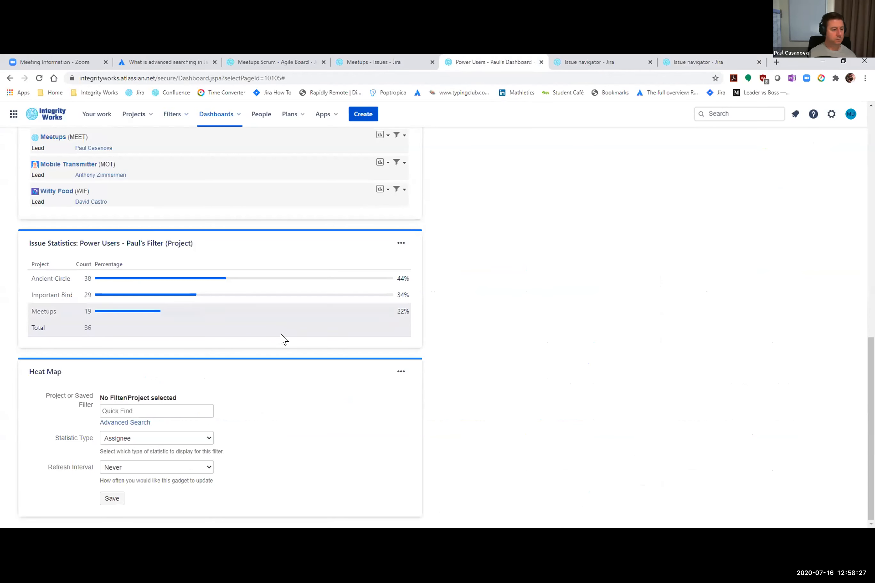
- Base the Heat Map gadget on the saved Power Users filter, keeping Assignee as the statistic type, and save it
left_click(145, 411)
type("pauyl")
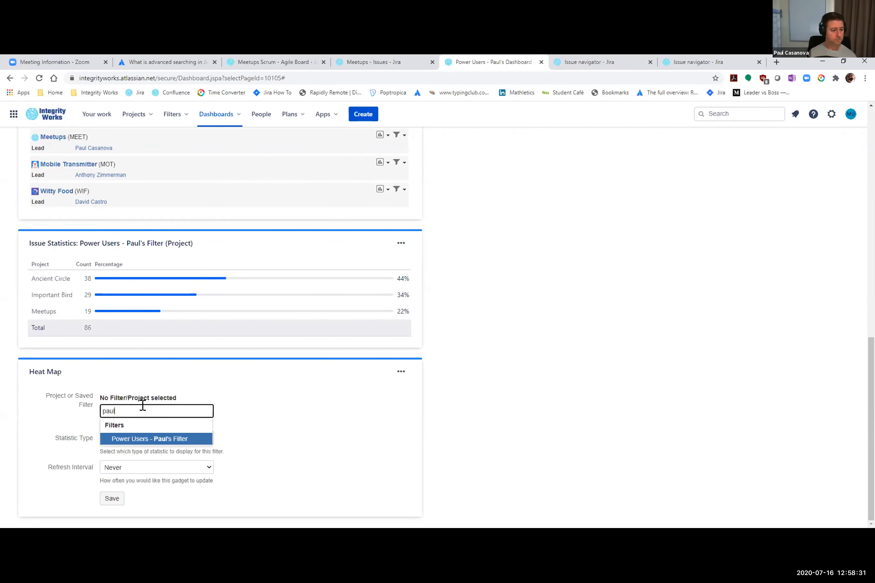
left_click(151, 439)
left_click(112, 499)
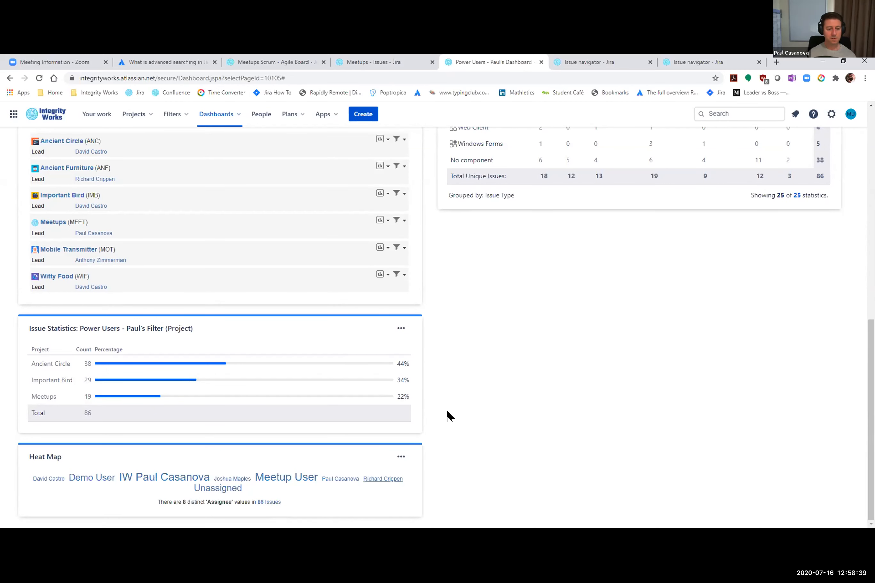
scroll(470, 388, "up", 15)
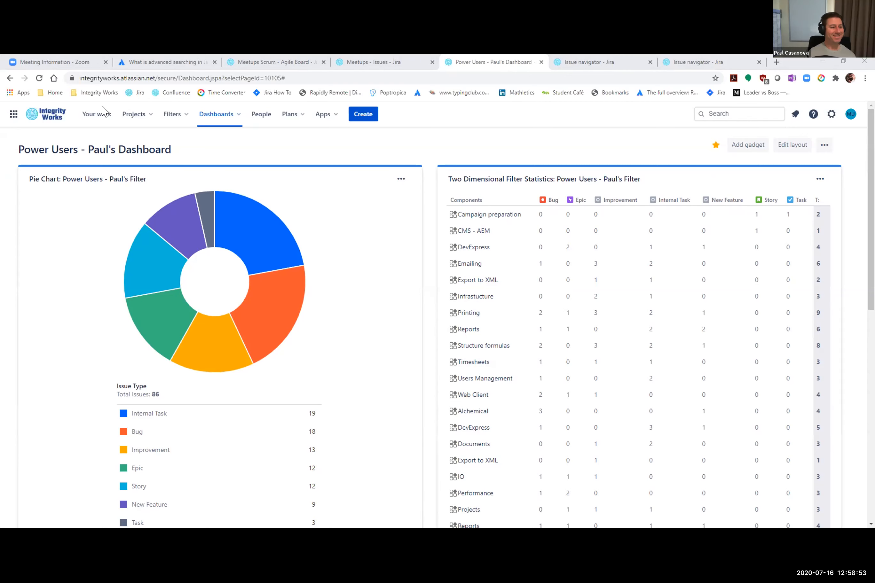
- Open the "sweet dashboard" shared by another participant in its own tab
left_click(77, 64)
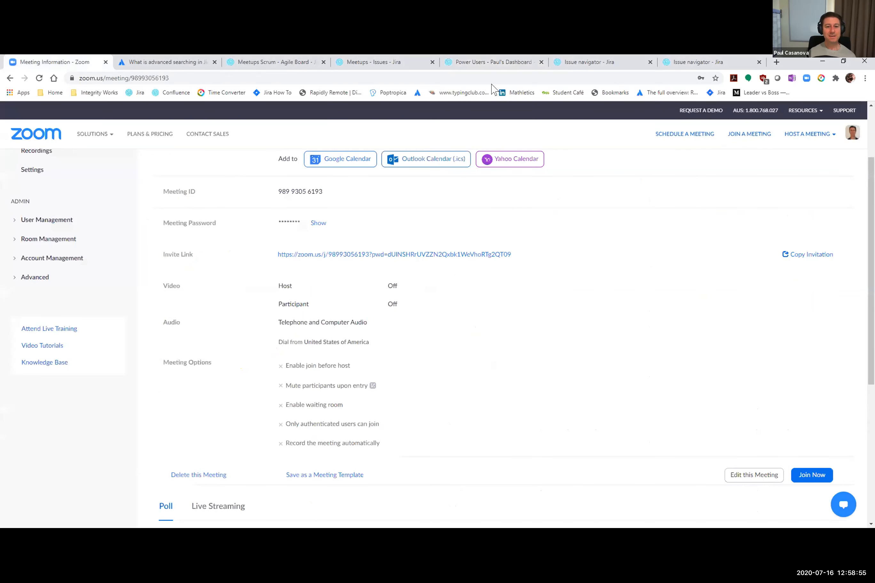
left_click(674, 63)
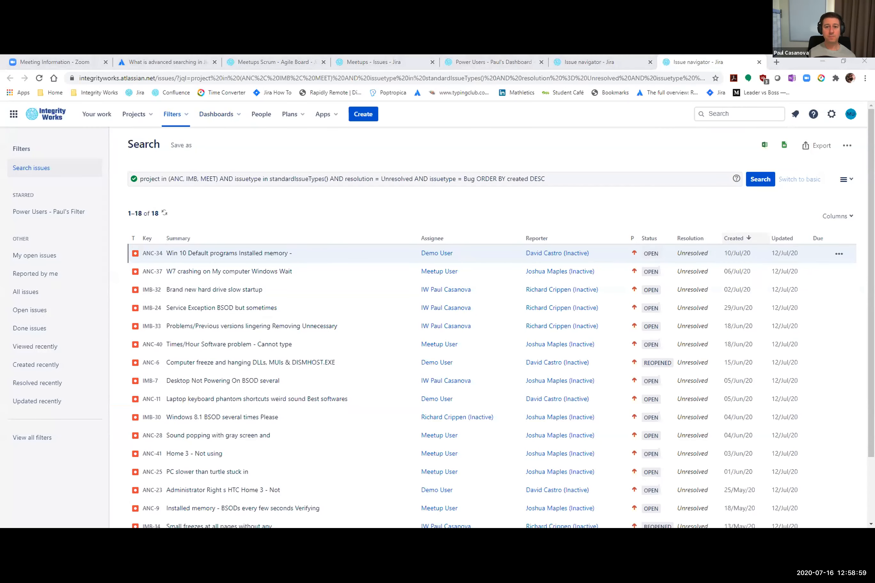
left_click(833, 341)
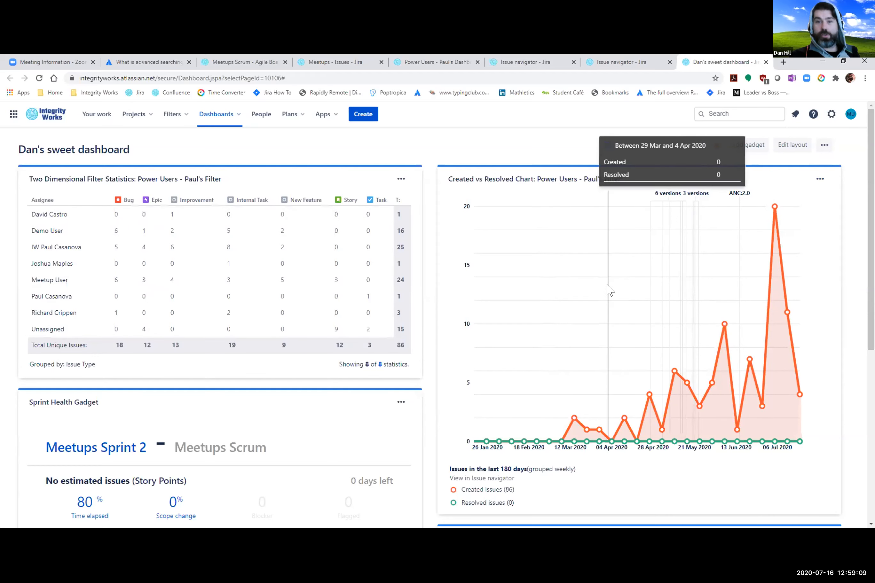
- Examine the gadgets on the participant's dashboard down to the Average Age Chart, and switch back to the Bug search results
scroll(610, 291, "down", 2)
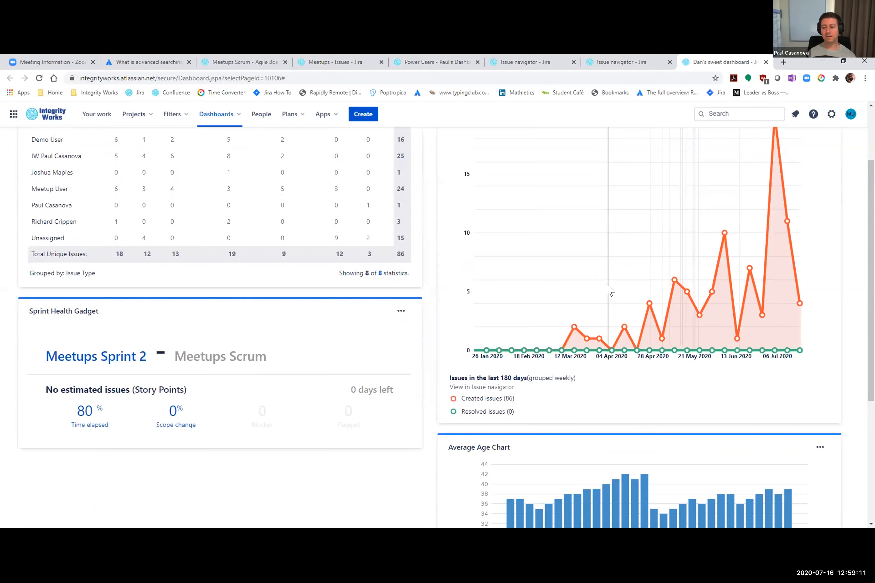
scroll(609, 290, "down", 4)
scroll(609, 291, "down", 1)
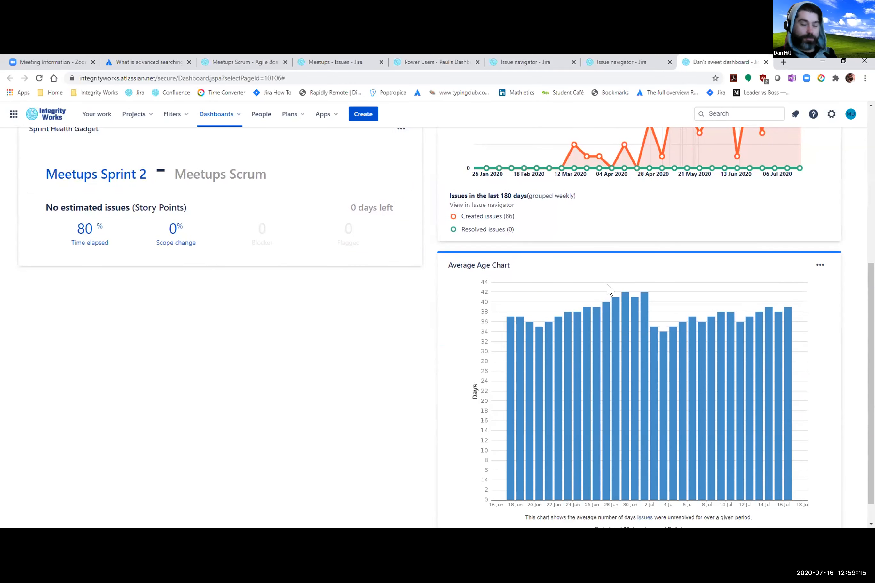
scroll(569, 306, "down", 1)
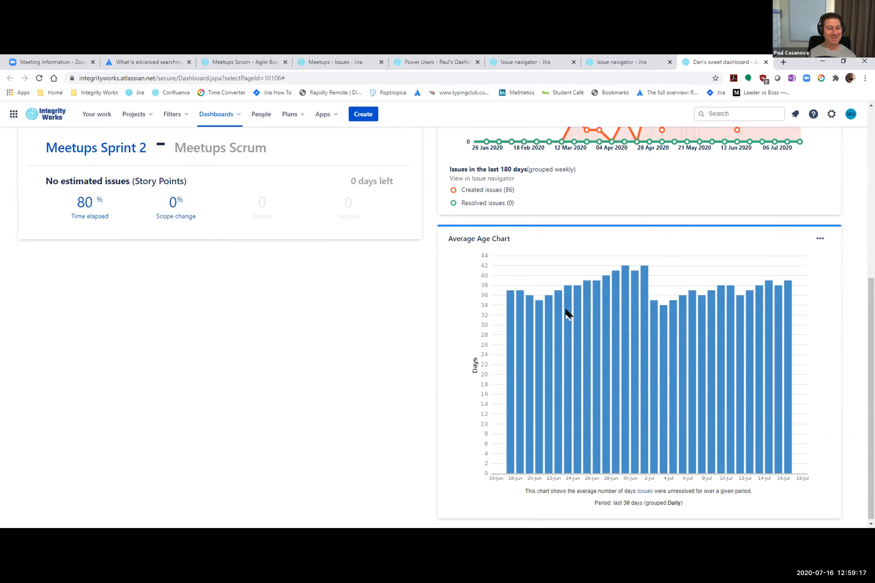
scroll(566, 313, "up", 10)
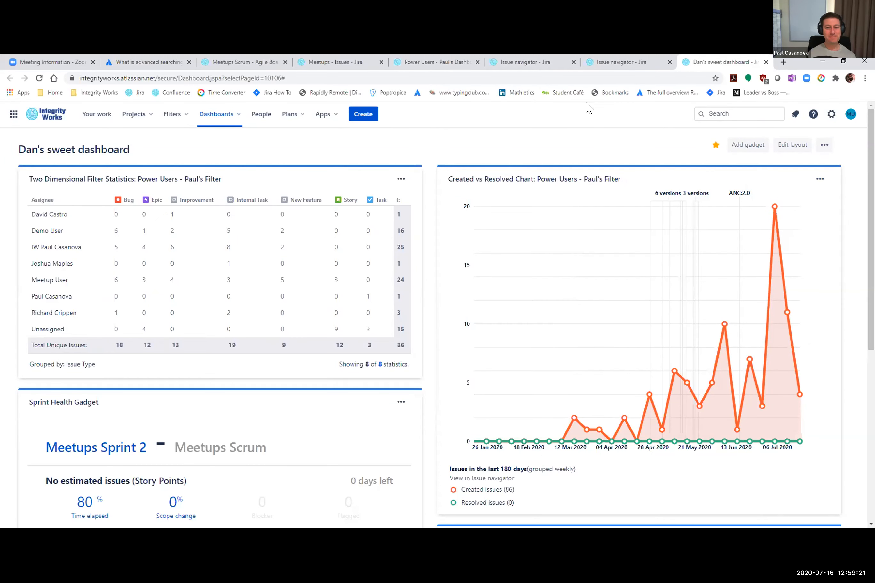
left_click(611, 64)
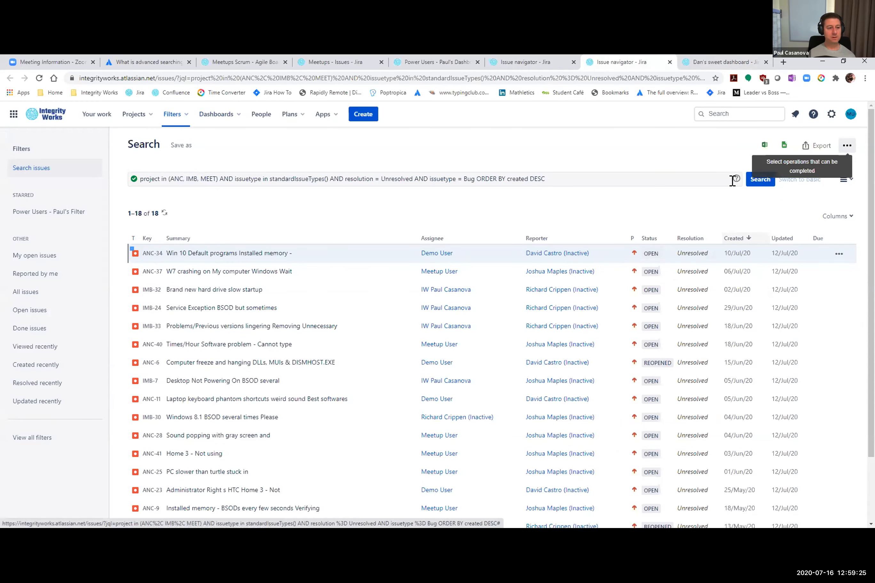
- Start a bulk change on the Bug search results and choose issues ANC-34, IMB-32, IMB-7 and ANC-25 for it
left_click(843, 146)
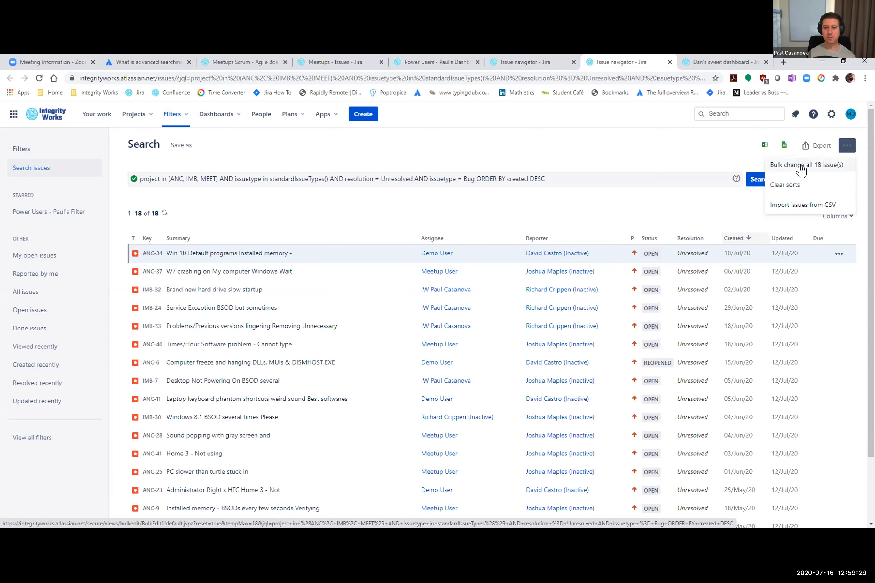
left_click(801, 170)
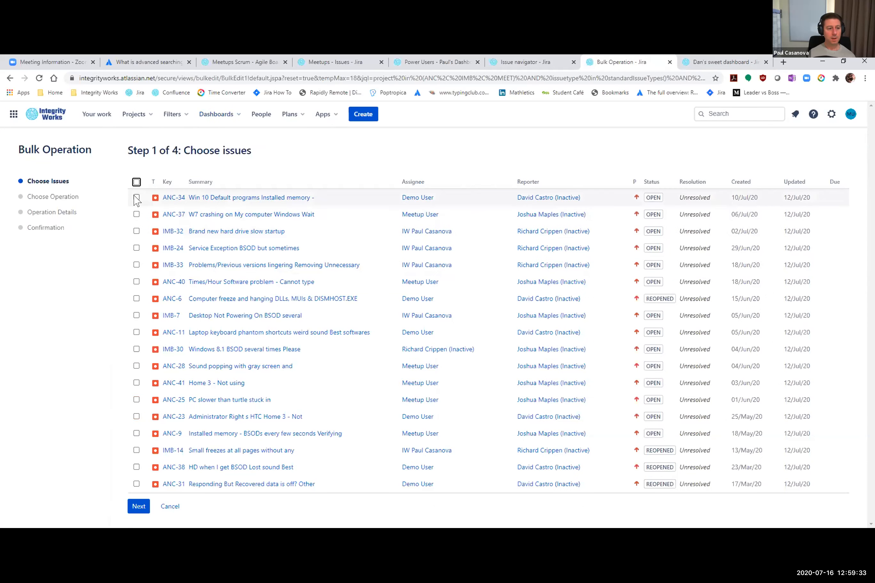
left_click(136, 198)
left_click(136, 315)
left_click(136, 399)
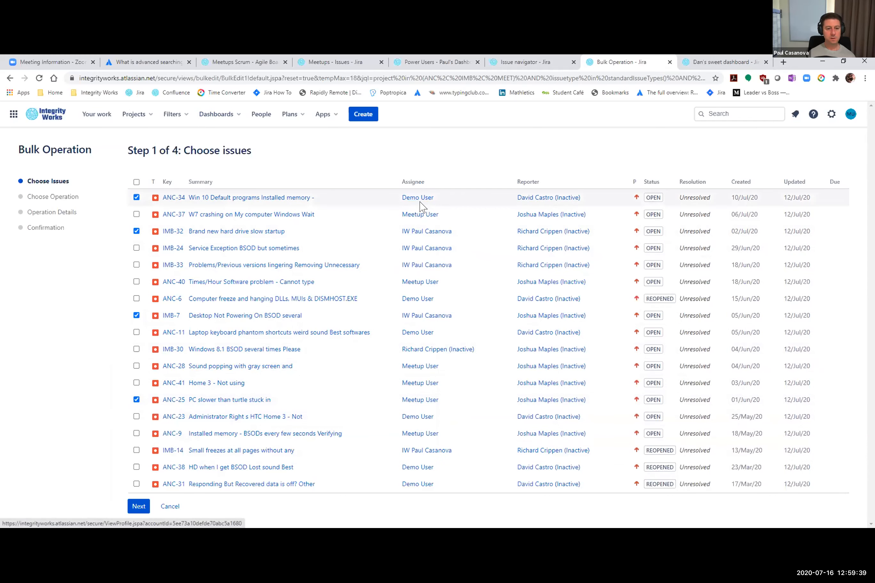
left_click(138, 507)
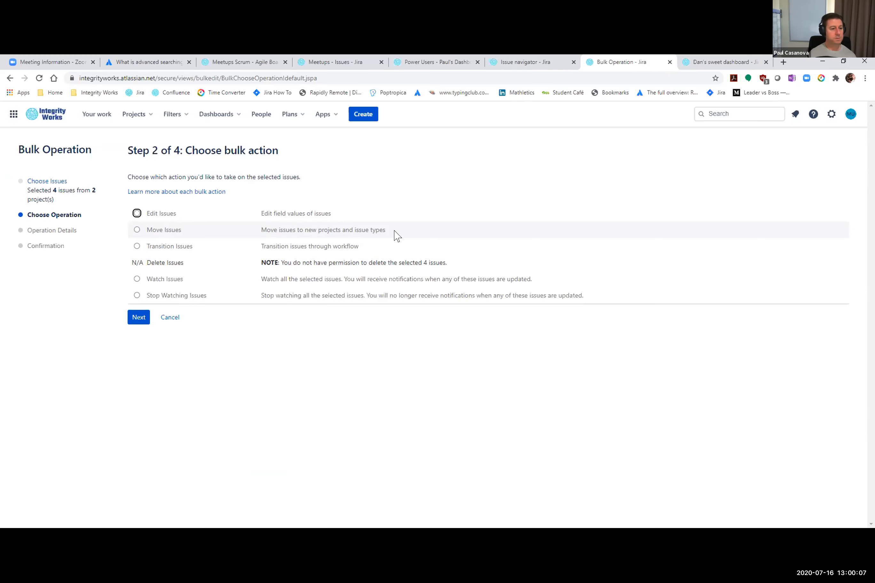
- Choose Transition Issues as the bulk action, with Close Issue as the workflow transition
left_click(137, 247)
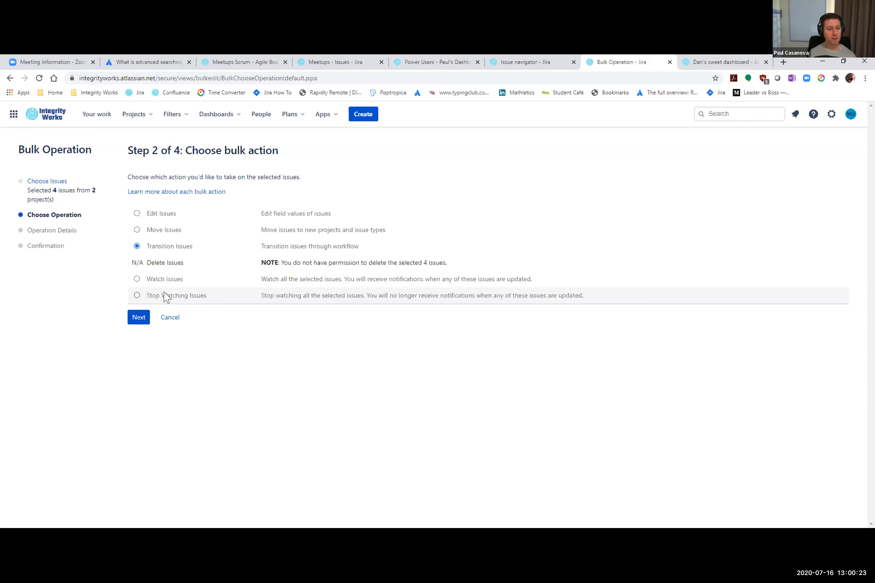
left_click(138, 318)
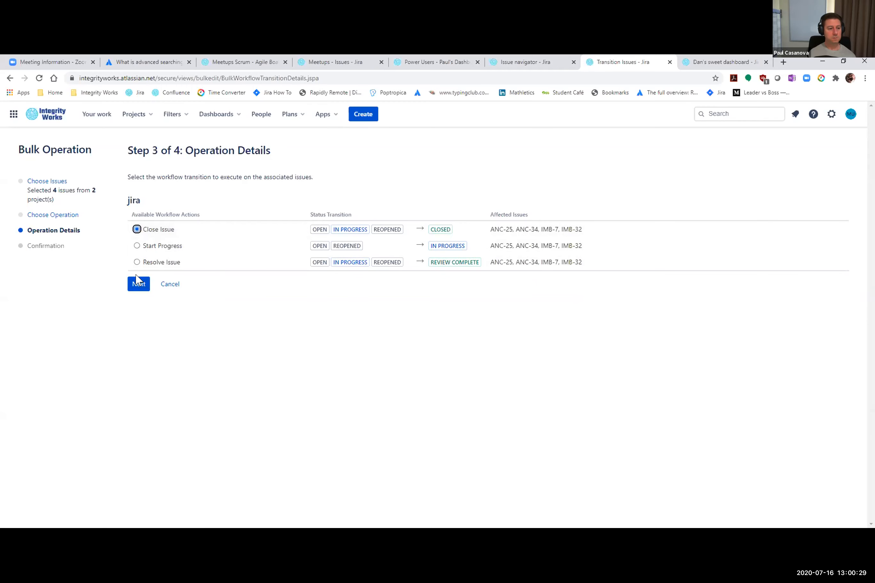
left_click(140, 285)
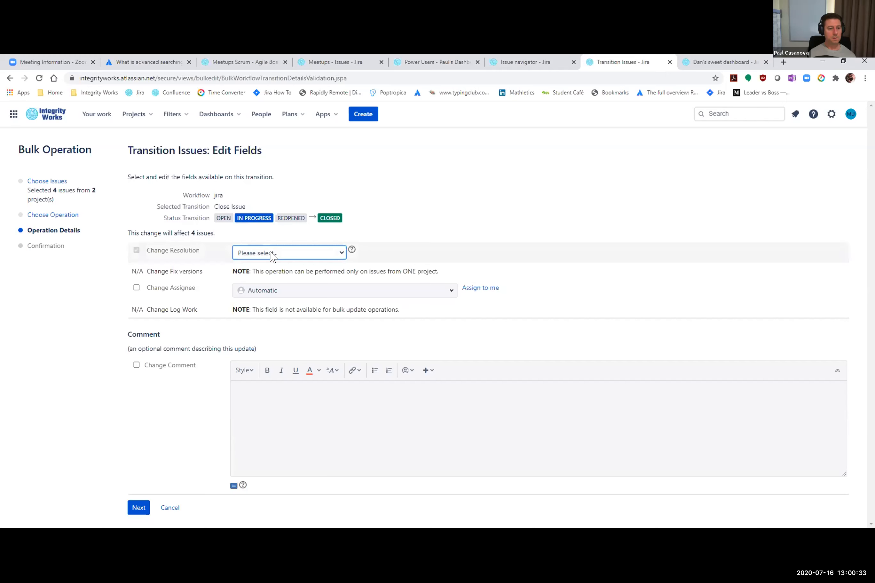
- Set the resolution for the closing transition to Meh and proceed without an assignee change or comment
left_click(272, 254)
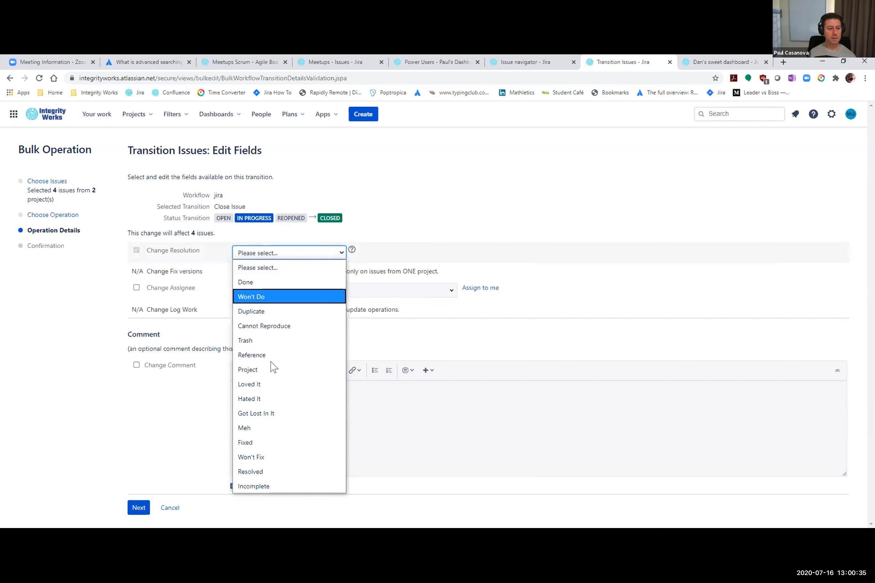
left_click(269, 428)
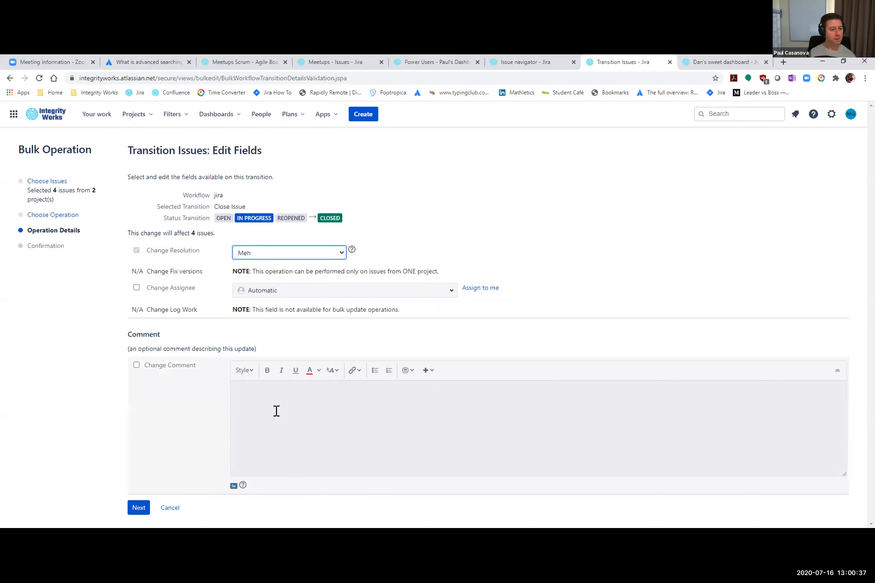
left_click(62, 333)
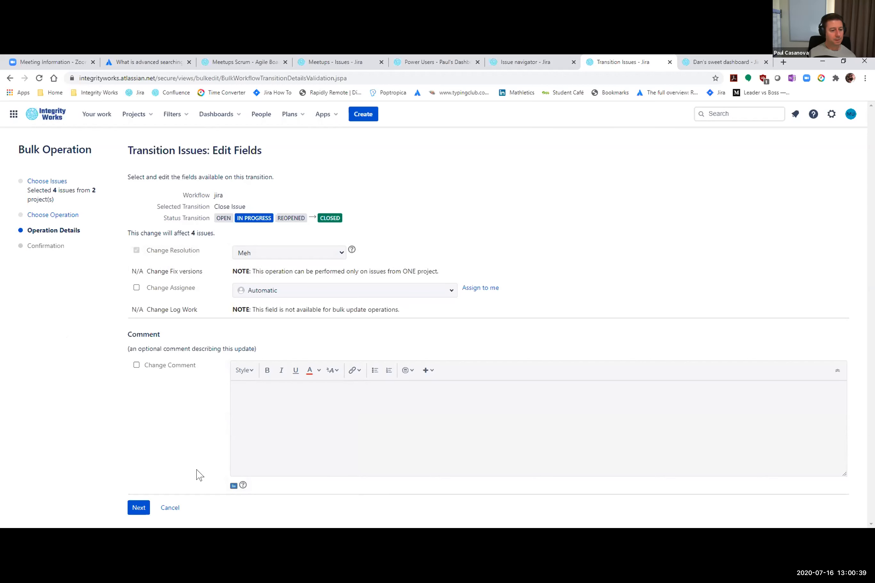
left_click(138, 510)
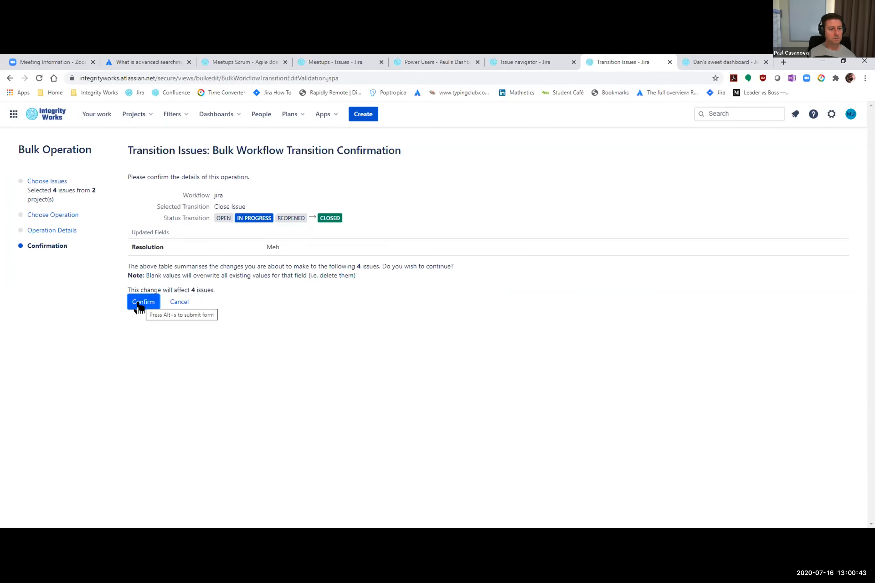
- Confirm the bulk transition of the four issues and acknowledge its completion to return to the search results
left_click(139, 309)
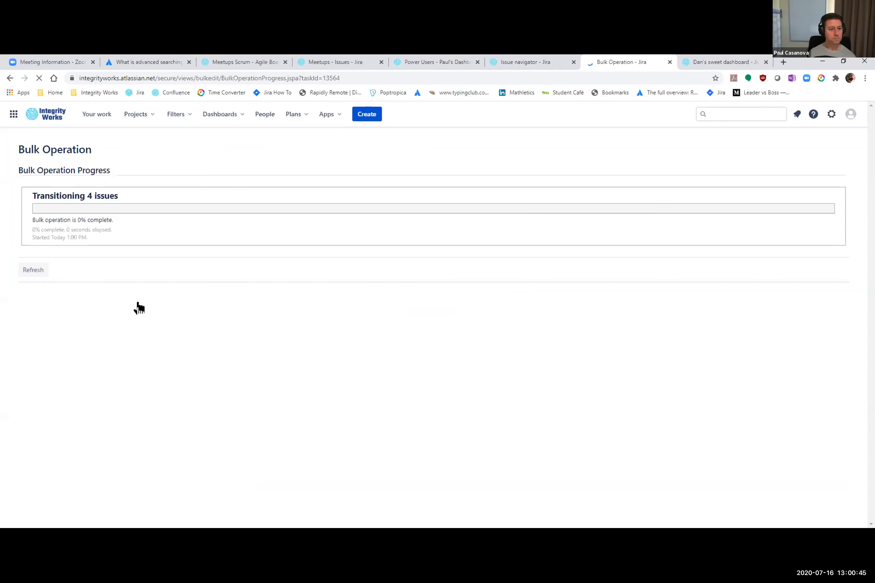
left_click(33, 272)
left_click(38, 281)
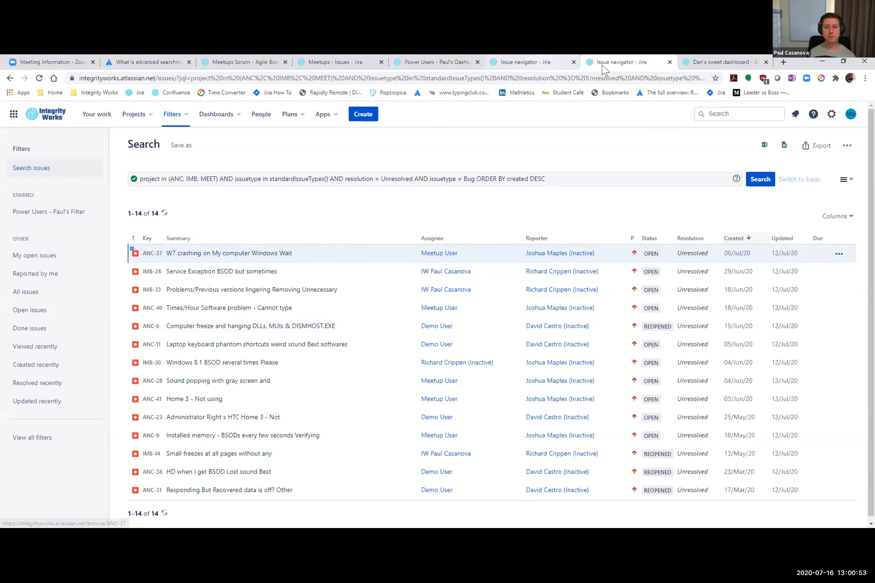
- Reload the participant's "sweet dashboard" and check its filter statistics and Created vs Resolved Chart against the closed bugs
left_click(708, 62)
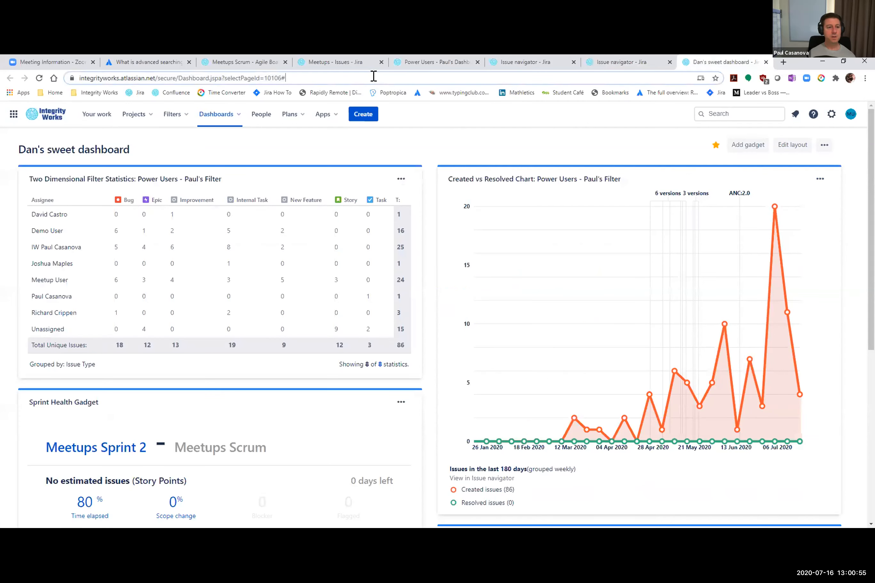
key("Return")
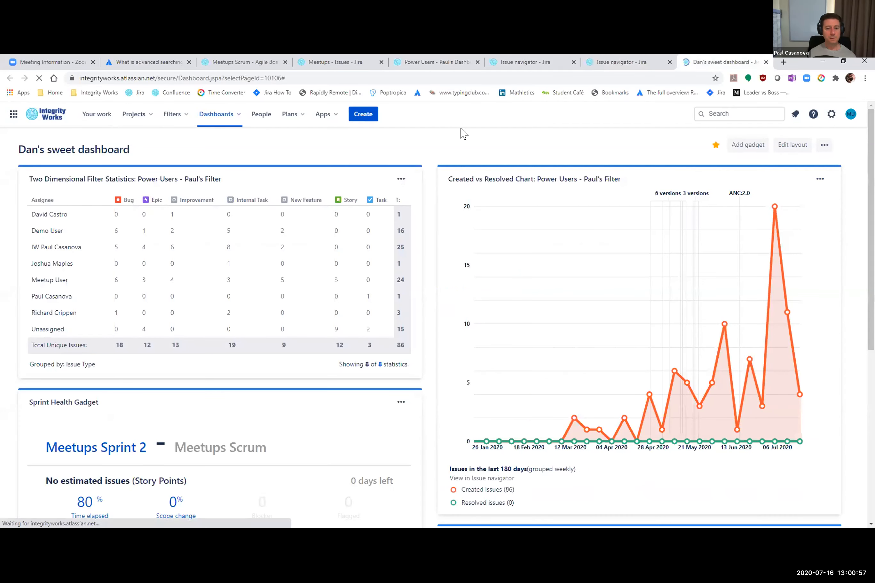
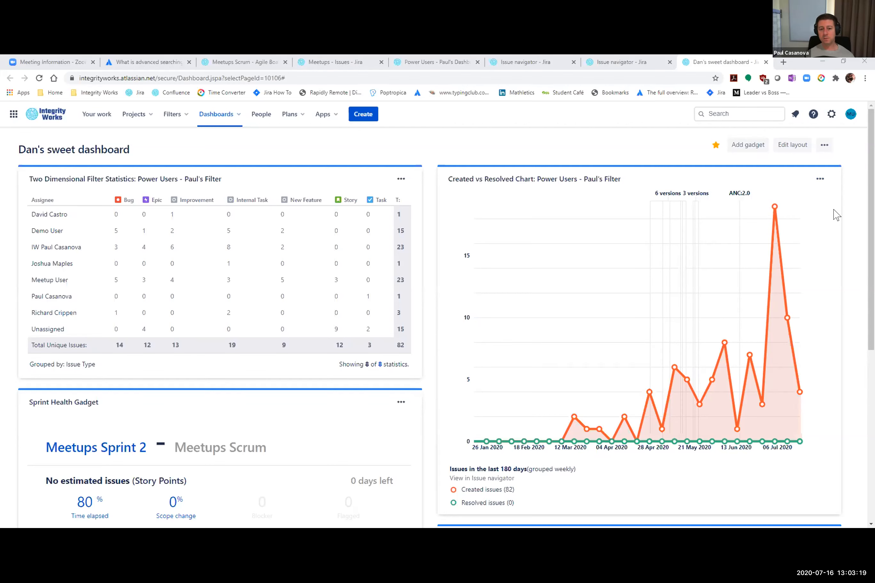
mouse_move(722, 236)
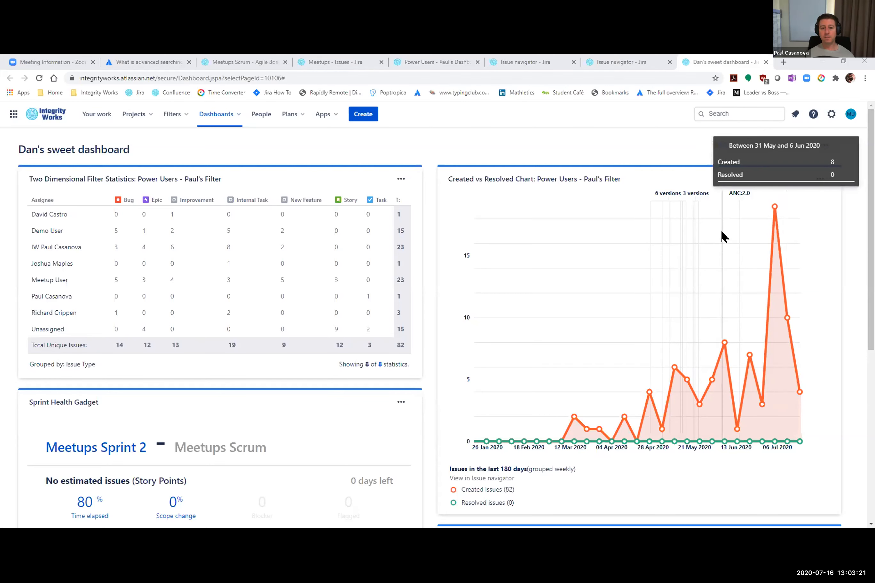